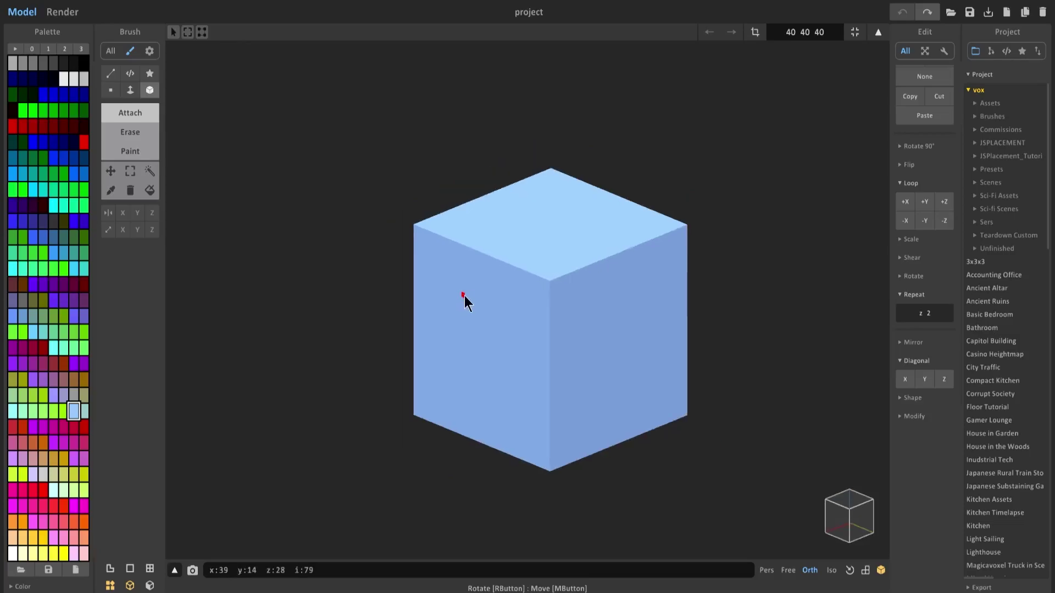
Clear every voxel of the solid blue cube from the 40×40×40 volume.
{"action": "key", "text": "Delete"}
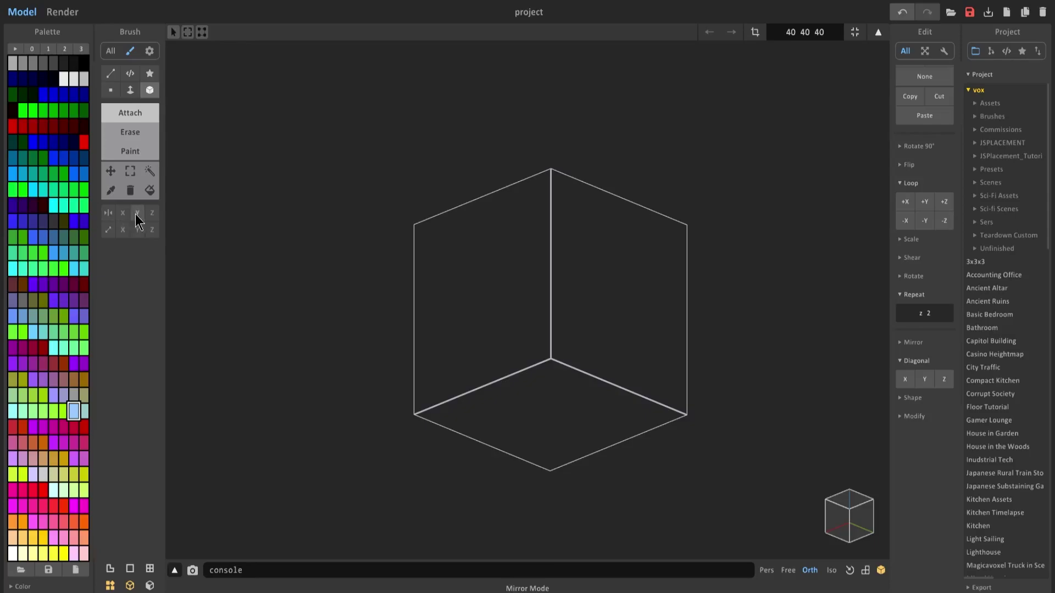
{"action": "right_click_drag", "start_coordinate": [231, 159], "coordinate": [327, 198]}
{"action": "scroll", "coordinate": [248, 159], "scroll_direction": "up", "scroll_amount": 1}
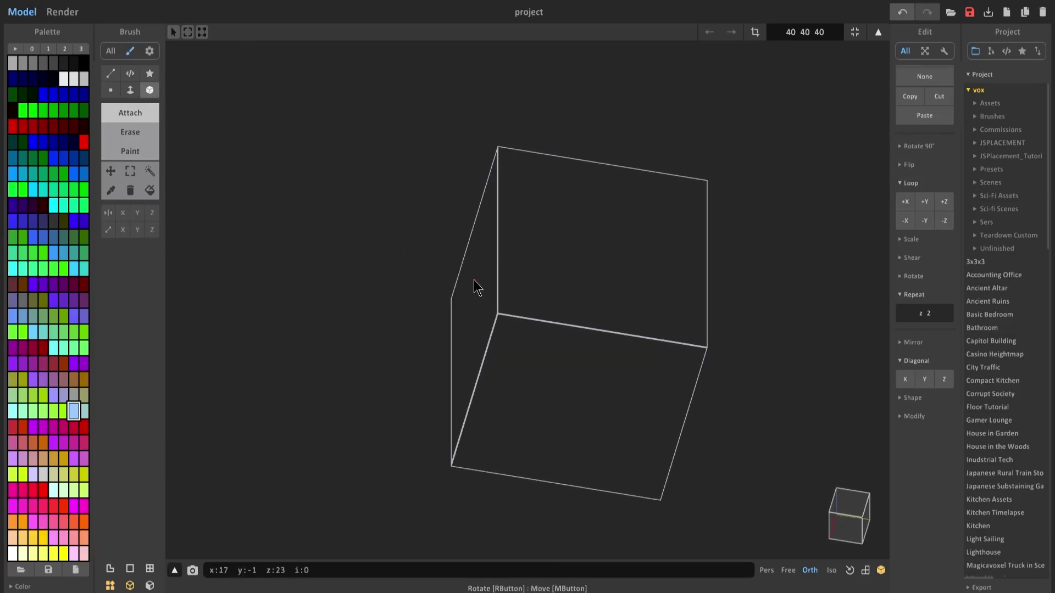
Draw a one-voxel-thick light blue slab in one corner of the floor with the Box brush in Attach mode, about 11 voxels wide.
{"action": "middle_click_drag", "start_coordinate": [474, 279], "coordinate": [440, 217]}
{"action": "scroll", "coordinate": [439, 215], "scroll_direction": "up", "scroll_amount": 3}
{"action": "right_click_drag", "start_coordinate": [460, 247], "coordinate": [465, 262]}
{"action": "left_click_drag", "start_coordinate": [418, 213], "coordinate": [484, 305]}
{"action": "mouse_move", "coordinate": [483, 305]}
{"action": "right_mouse_down"}
{"action": "mouse_move", "coordinate": [481, 341]}
{"action": "mouse_move", "coordinate": [472, 314]}
{"action": "right_mouse_up"}
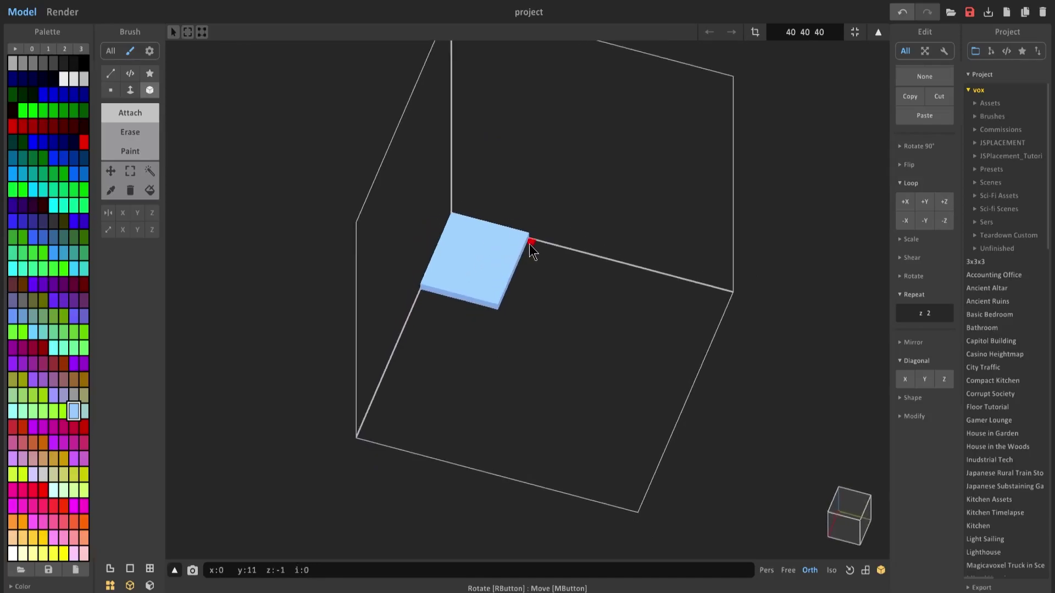
Draw separate one-voxel-thick slabs by hand in the other three floor corners, about 10 to 13 voxels per side.
{"action": "right_click_drag", "start_coordinate": [635, 275], "coordinate": [685, 287]}
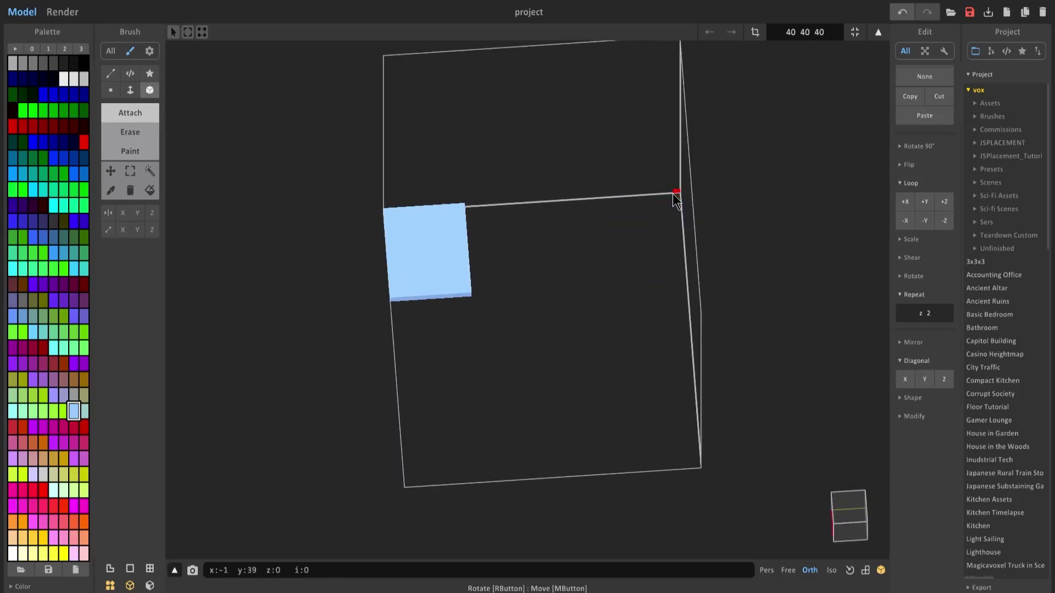
{"action": "left_click_drag", "start_coordinate": [676, 195], "coordinate": [616, 284]}
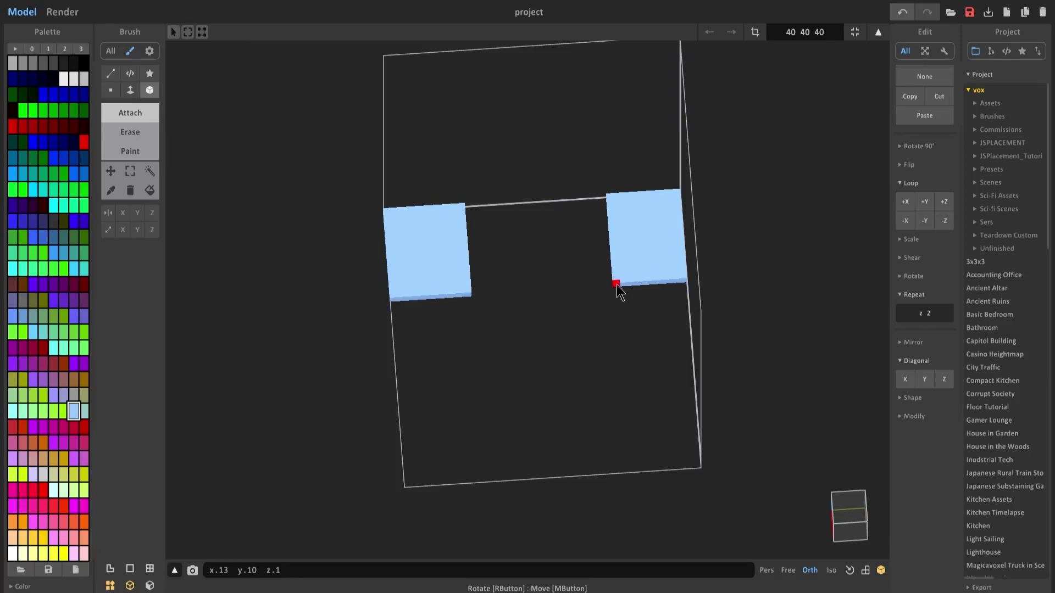
{"action": "right_click_drag", "start_coordinate": [618, 289], "coordinate": [624, 160]}
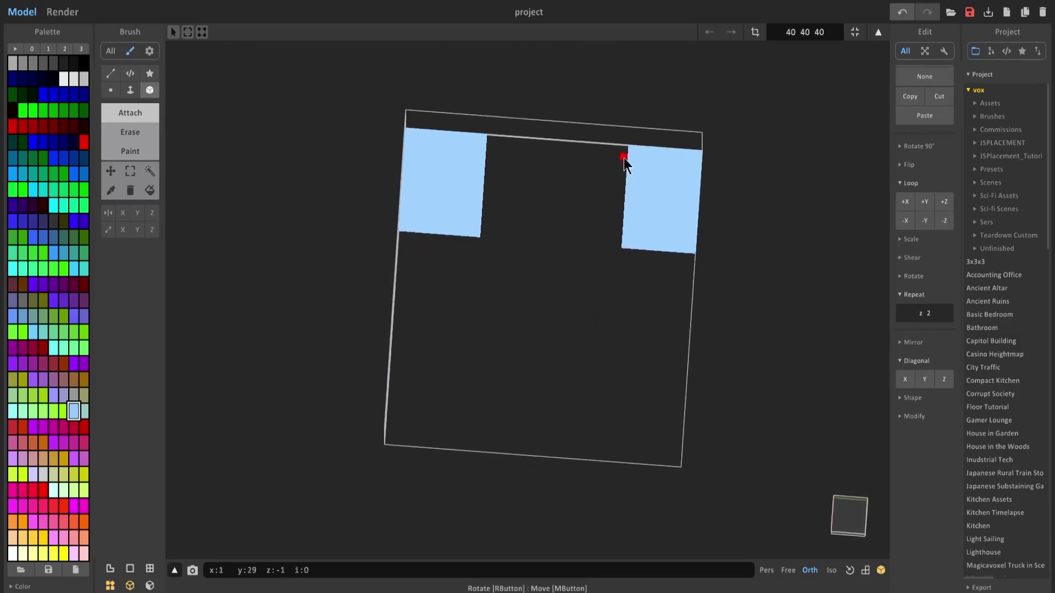
{"action": "left_click_drag", "start_coordinate": [387, 382], "coordinate": [454, 448]}
{"action": "left_click_drag", "start_coordinate": [612, 379], "coordinate": [673, 483]}
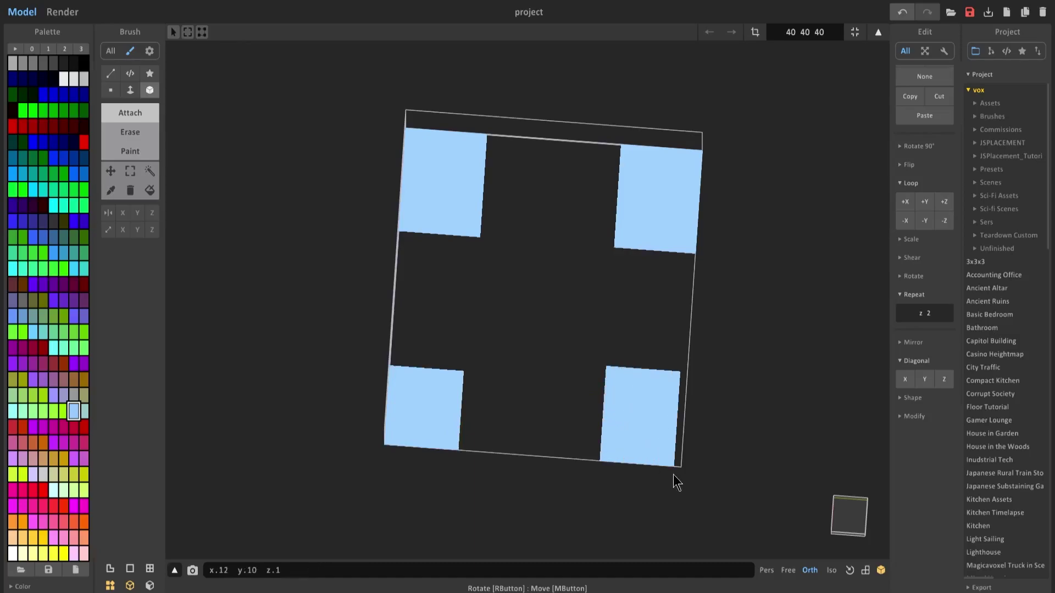
{"action": "right_click_drag", "start_coordinate": [661, 443], "coordinate": [595, 346]}
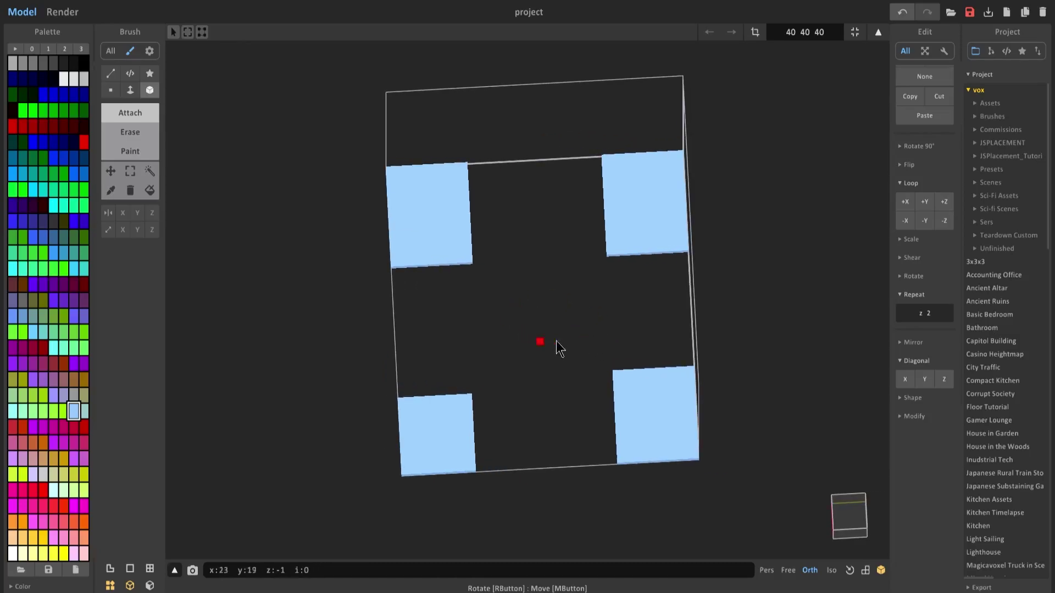
Undo the three hand-drawn slabs, keeping only the first corner slab.
{"action": "key", "text": "ctrl+z"}
{"action": "key", "text": "ctrl+z"}
{"action": "key", "text": "ctrl+z"}
{"action": "key", "text": "ctrl+z"}
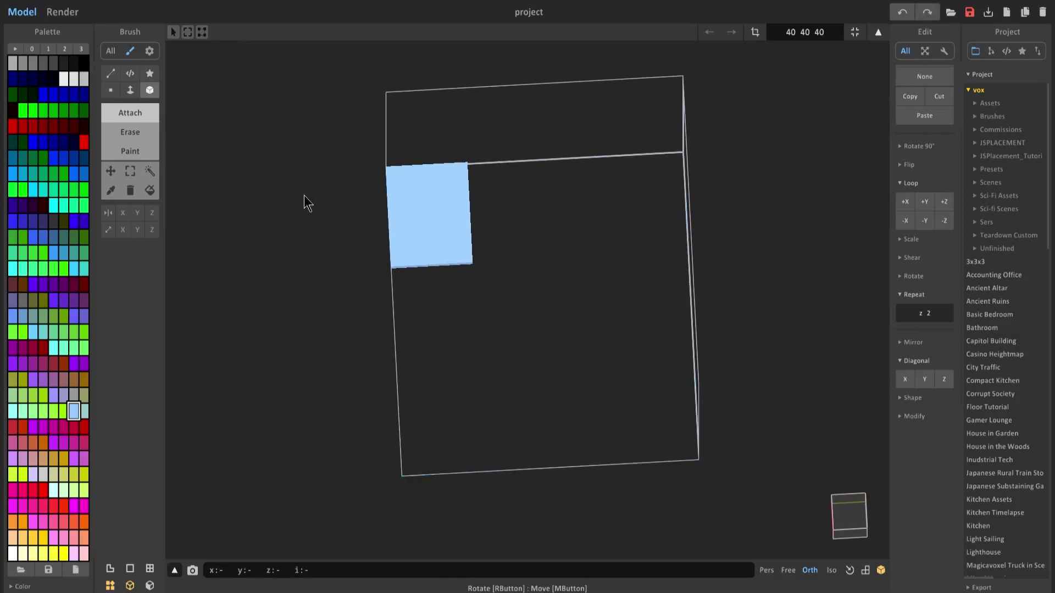
Region-select the corner slab, copy it to the other three floor corners, and deselect the voxels.
{"action": "left_click", "coordinate": [149, 170]}
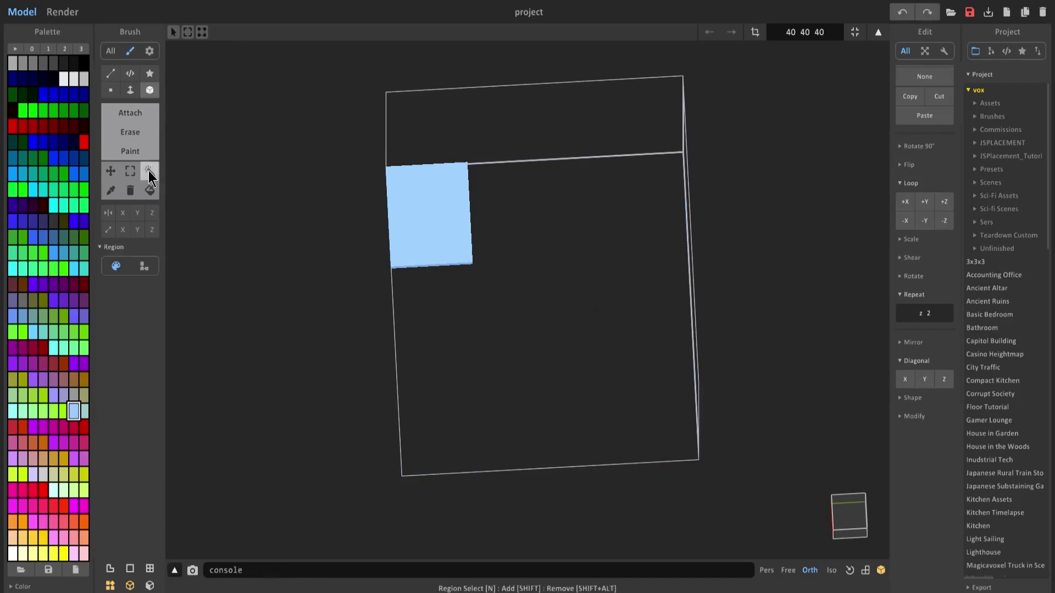
{"action": "right_click_drag", "start_coordinate": [450, 235], "coordinate": [473, 256]}
{"action": "left_click", "coordinate": [464, 242]}
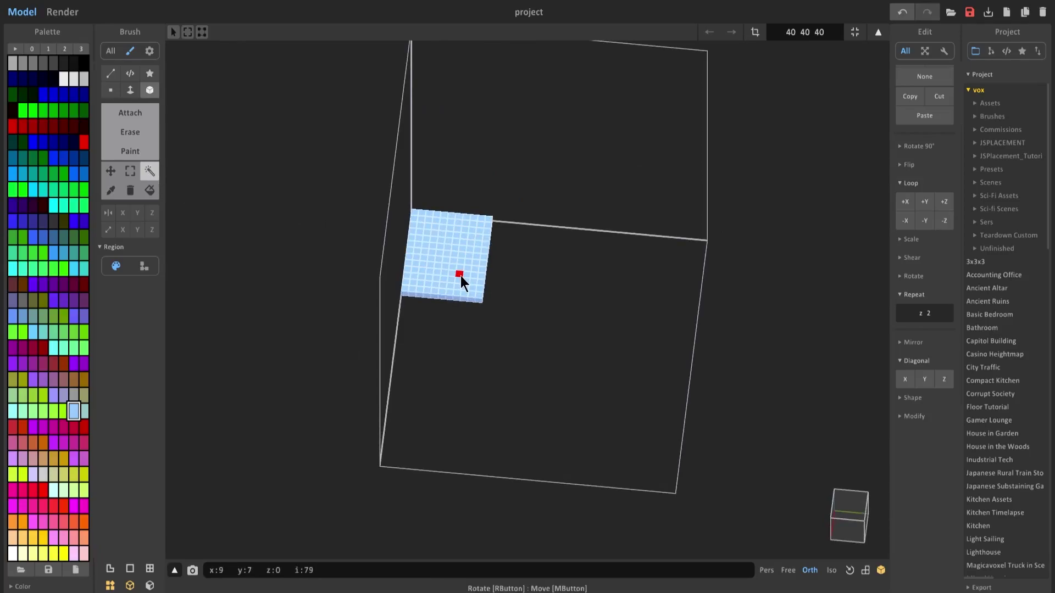
{"action": "left_click_drag", "start_coordinate": [441, 275], "coordinate": [653, 289]}
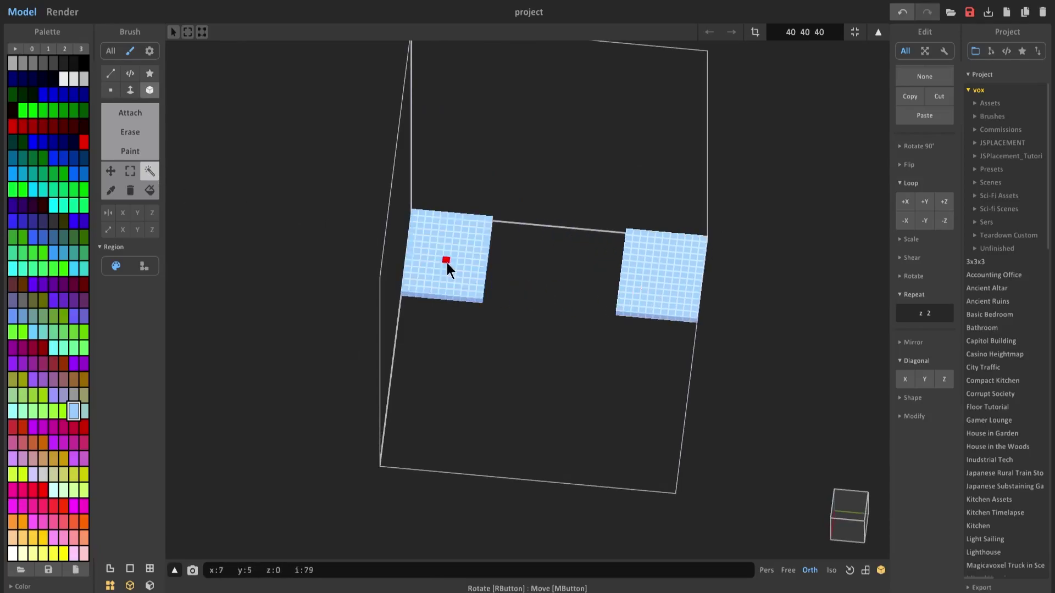
{"action": "left_click_drag", "start_coordinate": [460, 265], "coordinate": [464, 439]}
{"action": "right_click_drag", "start_coordinate": [463, 439], "coordinate": [571, 463]}
{"action": "left_click", "coordinate": [515, 298]}
{"action": "right_click_drag", "start_coordinate": [629, 290], "coordinate": [582, 278]}
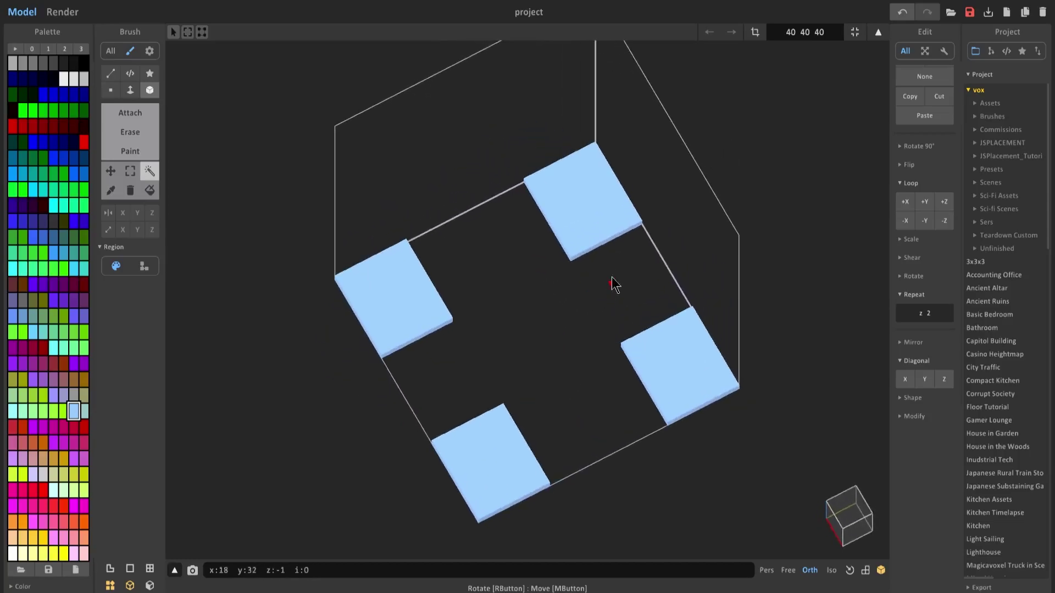
Undo the copied slabs in the other three floor corners.
{"action": "key", "text": "ctrl+z"}
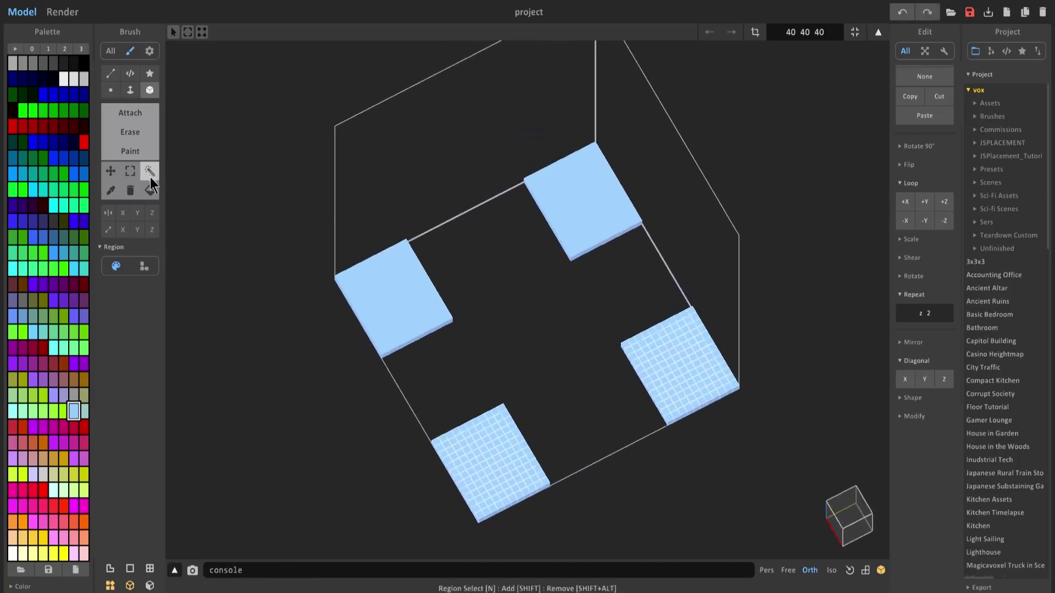
{"action": "key", "text": "ctrl+z"}
{"action": "left_click", "coordinate": [579, 240]}
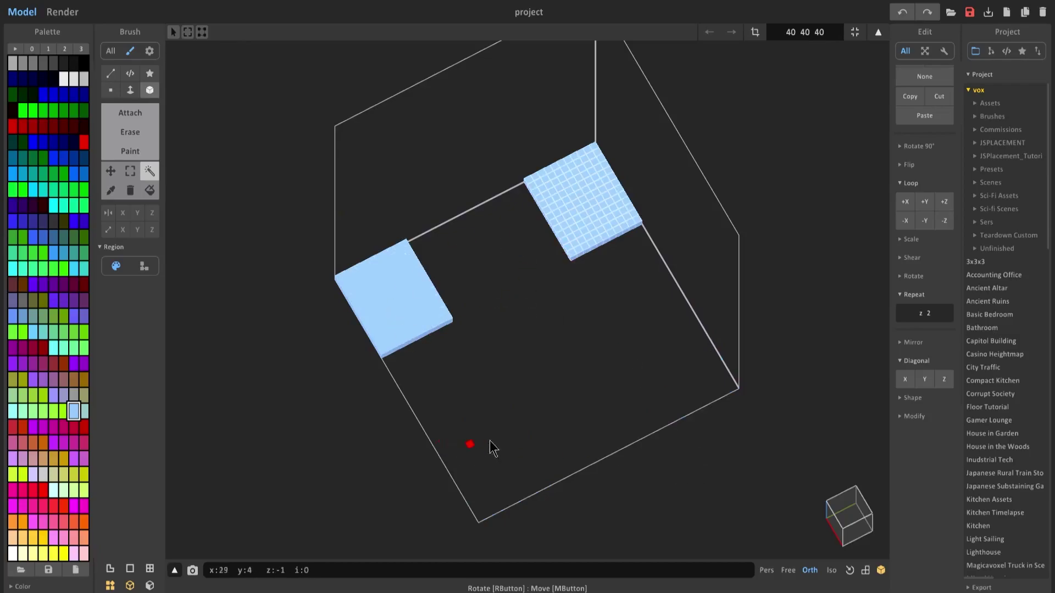
{"action": "key", "text": "ctrl+z"}
{"action": "key", "text": "ctrl+z"}
{"action": "key", "text": "ctrl+z"}
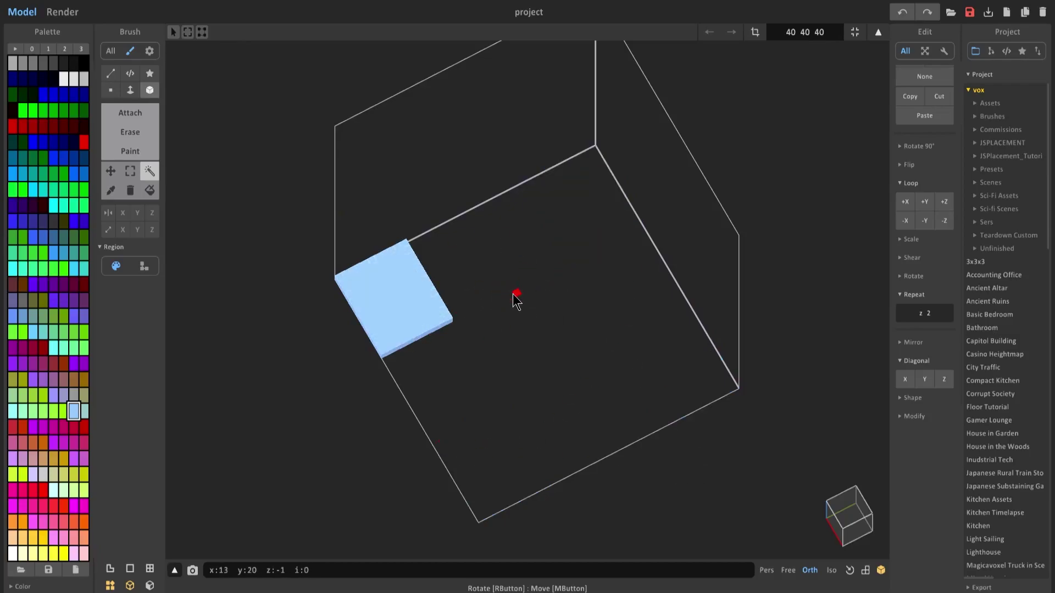
Return to Attach mode, enable mirroring on X and Y, and draw a slab from one floor corner into all four corners.
{"action": "left_click", "coordinate": [136, 116]}
{"action": "right_click_drag", "start_coordinate": [484, 244], "coordinate": [391, 252]}
{"action": "left_click", "coordinate": [133, 213]}
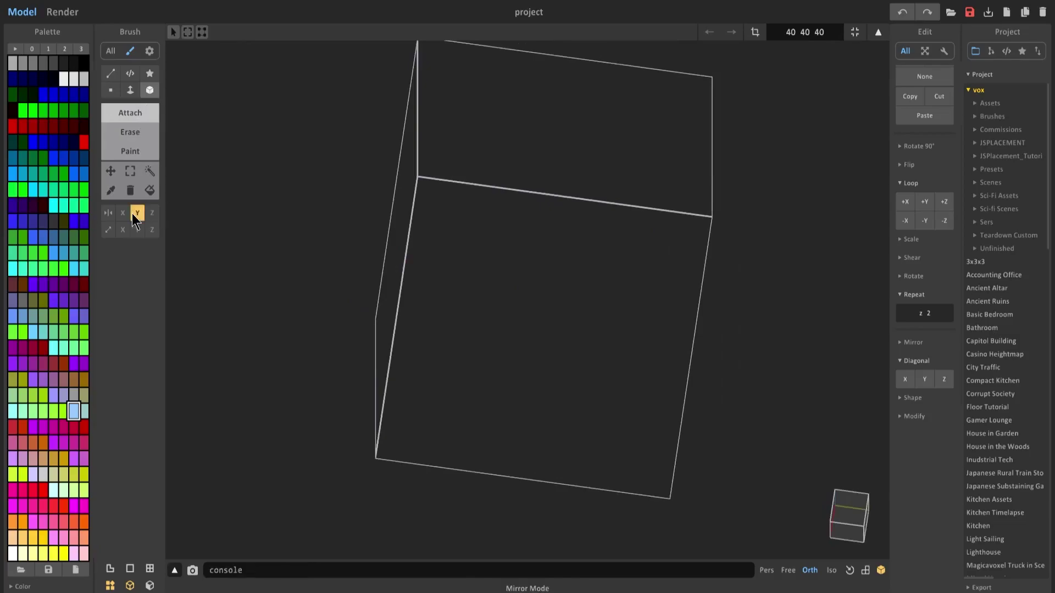
{"action": "left_click", "coordinate": [123, 213]}
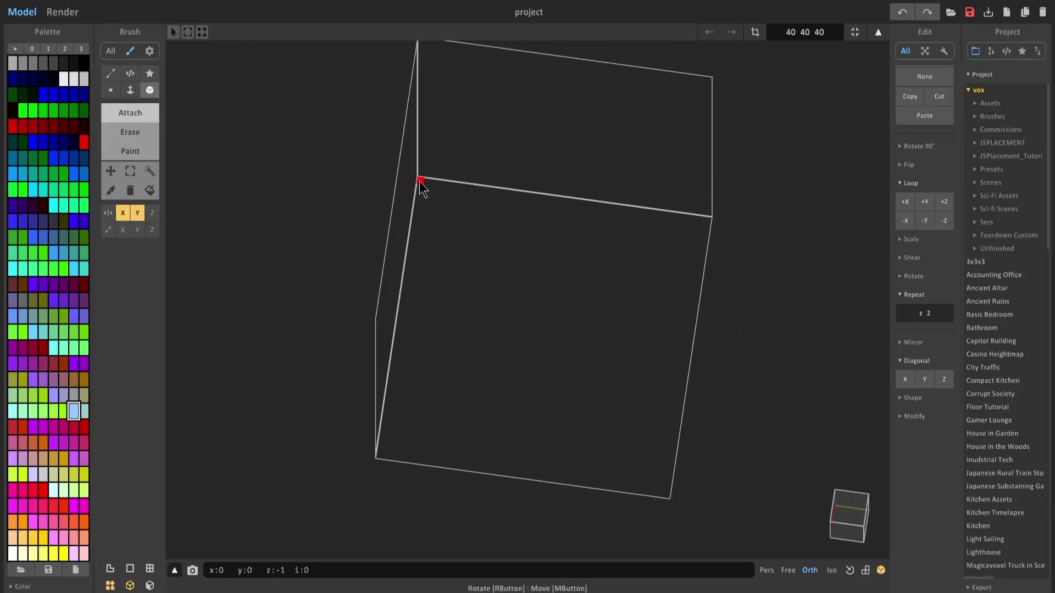
{"action": "left_click_drag", "start_coordinate": [420, 181], "coordinate": [510, 286]}
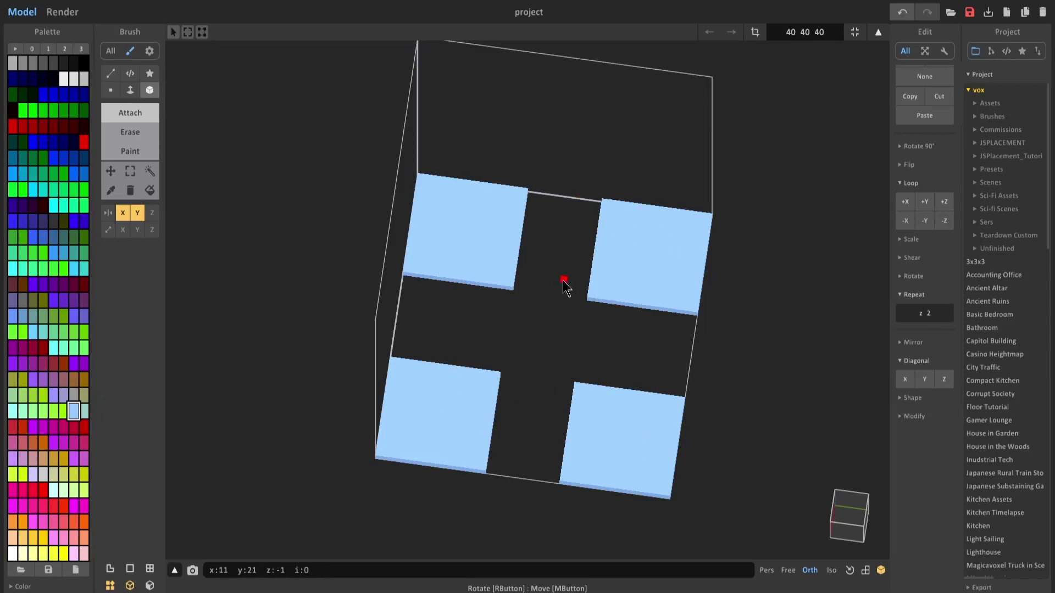
Undo the four mirrored slabs and draw a floor slab with mirroring on X only.
{"action": "key", "text": "ctrl+z"}
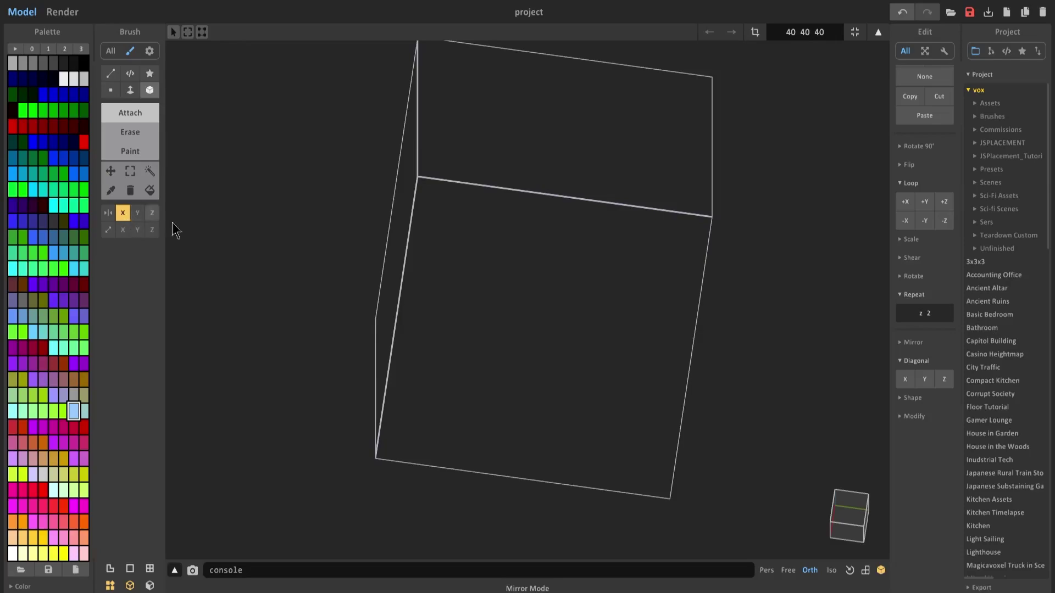
{"action": "right_click_drag", "start_coordinate": [488, 251], "coordinate": [490, 262]}
{"action": "mouse_move", "coordinate": [473, 242]}
{"action": "left_mouse_down"}
{"action": "mouse_move", "coordinate": [504, 300]}
{"action": "mouse_move", "coordinate": [549, 311]}
{"action": "left_mouse_up"}
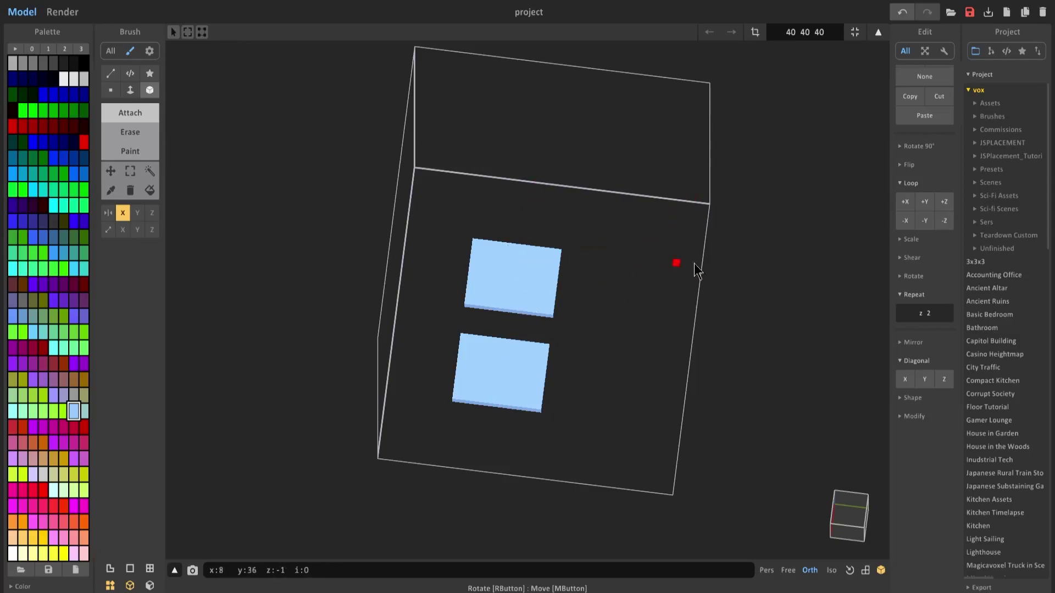
Switch mirroring from X to Y, undo the X-mirrored slabs, and draw a new floor slab mirrored across Y.
{"action": "left_click", "coordinate": [123, 214]}
{"action": "left_click", "coordinate": [137, 213]}
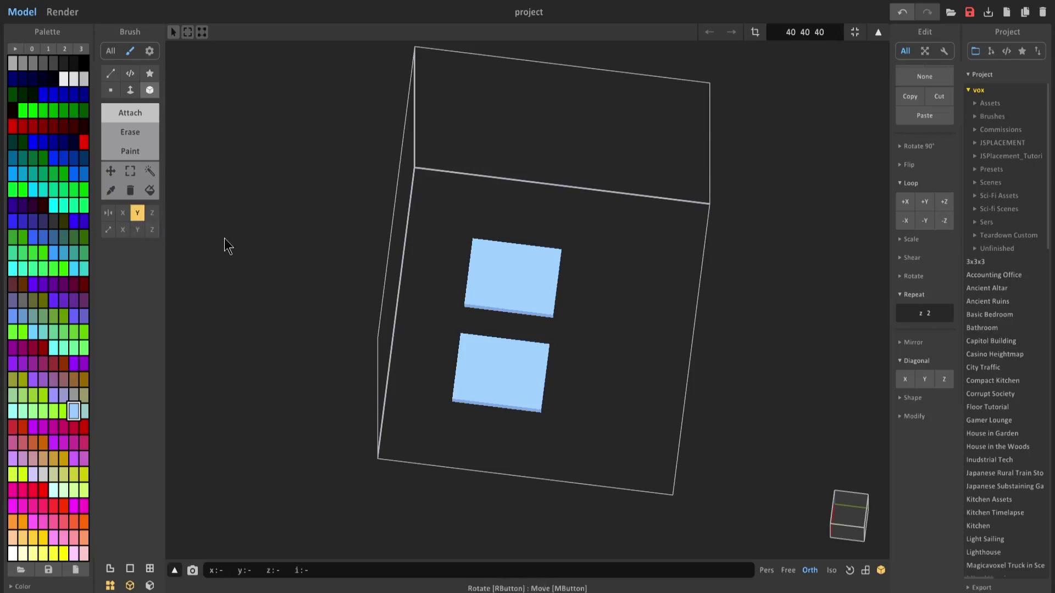
{"action": "key", "text": "ctrl+z"}
{"action": "left_click_drag", "start_coordinate": [444, 239], "coordinate": [516, 379]}
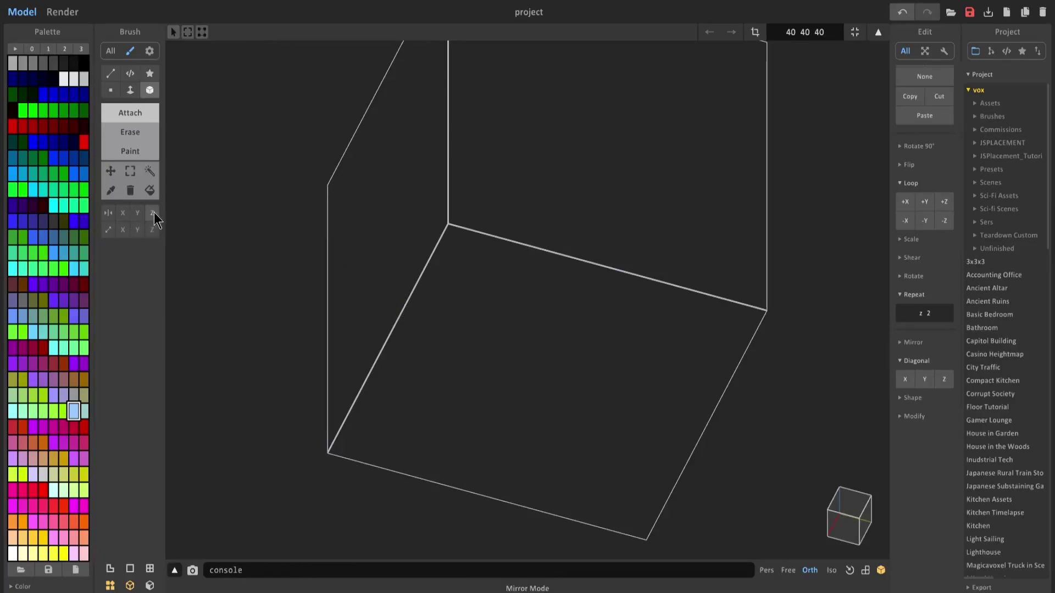
With mirroring on Z only, draw a slab on the floor and stack smaller blocks on it, starting with about 9×8 voxels.
{"action": "scroll", "coordinate": [488, 360], "scroll_direction": "down", "scroll_amount": 5}
{"action": "mouse_move", "coordinate": [489, 362]}
{"action": "right_mouse_down"}
{"action": "mouse_move", "coordinate": [463, 348]}
{"action": "mouse_move", "coordinate": [560, 349]}
{"action": "mouse_move", "coordinate": [499, 356]}
{"action": "mouse_move", "coordinate": [550, 325]}
{"action": "mouse_move", "coordinate": [575, 372]}
{"action": "mouse_move", "coordinate": [603, 372]}
{"action": "mouse_move", "coordinate": [506, 306]}
{"action": "right_mouse_up"}
{"action": "scroll", "coordinate": [500, 360], "scroll_direction": "up", "scroll_amount": 1}
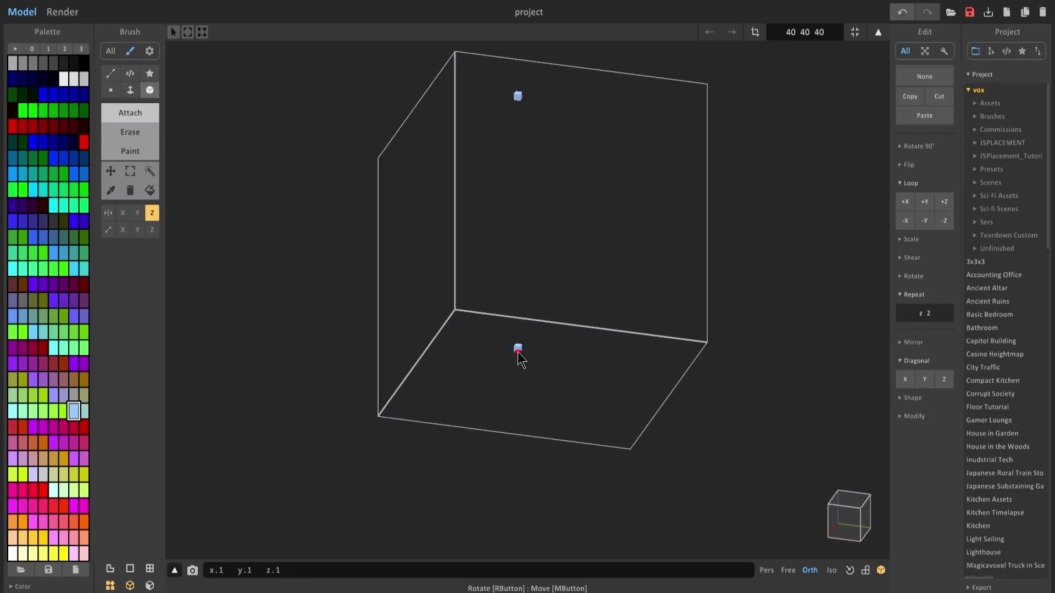
{"action": "left_click_drag", "start_coordinate": [520, 348], "coordinate": [554, 400]}
{"action": "right_click_drag", "start_coordinate": [553, 98], "coordinate": [561, 344]}
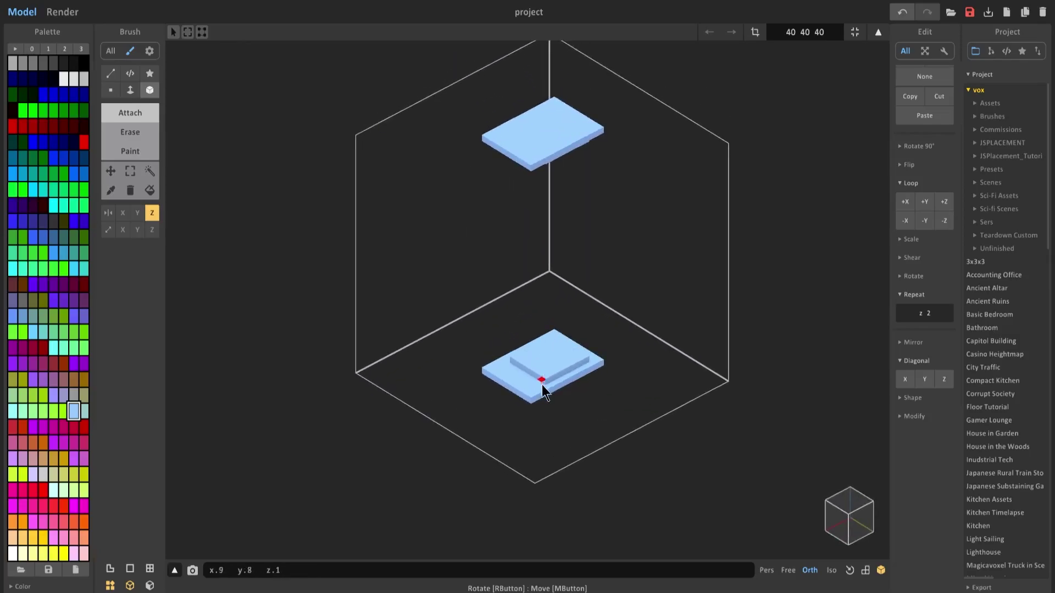
{"action": "left_click_drag", "start_coordinate": [542, 385], "coordinate": [552, 348]}
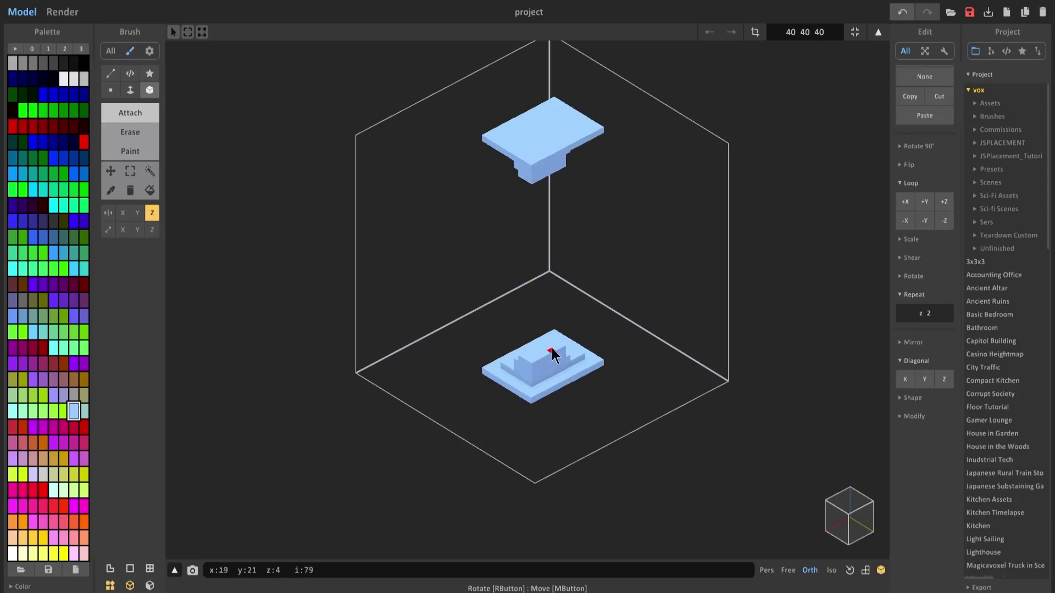
{"action": "right_click_drag", "start_coordinate": [551, 348], "coordinate": [605, 200]}
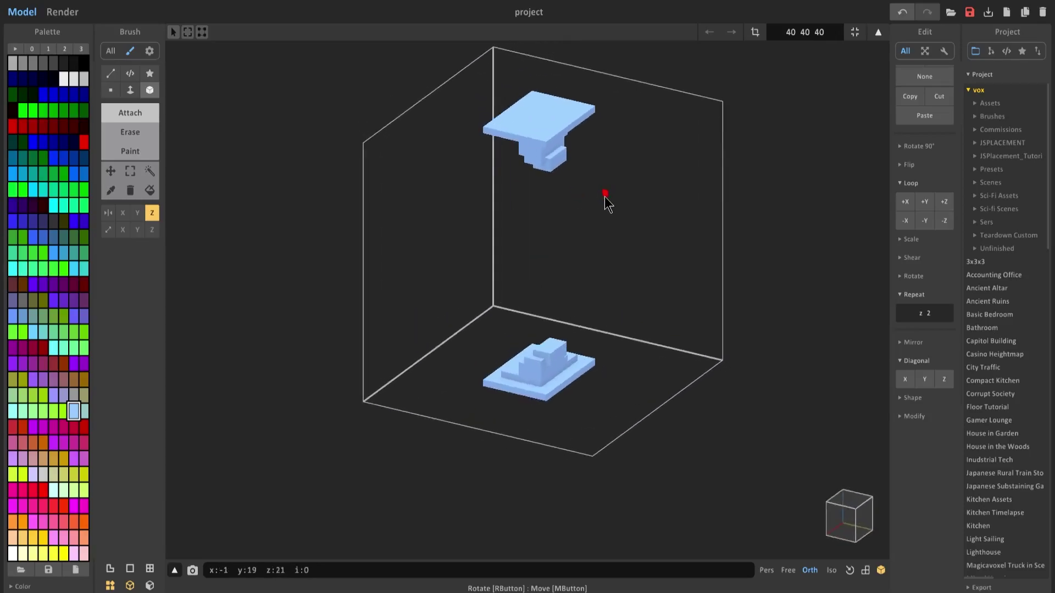
Undo all the Z-mirrored slabs and stacked blocks.
{"action": "key", "text": "ctrl+z"}
{"action": "key", "text": "ctrl+z"}
{"action": "key", "text": "ctrl+z"}
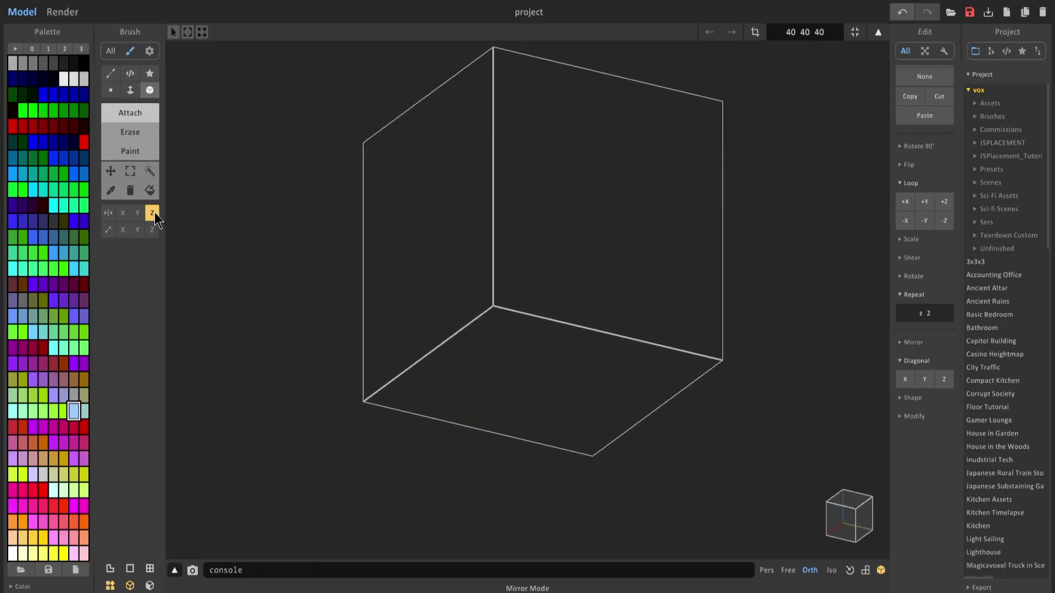
Enable mirroring on X, Y and Z together, draw a large slab from a floor corner, and add a second layer on top.
{"action": "left_click", "coordinate": [138, 213]}
{"action": "left_click", "coordinate": [123, 213]}
{"action": "right_click_drag", "start_coordinate": [198, 240], "coordinate": [447, 293]}
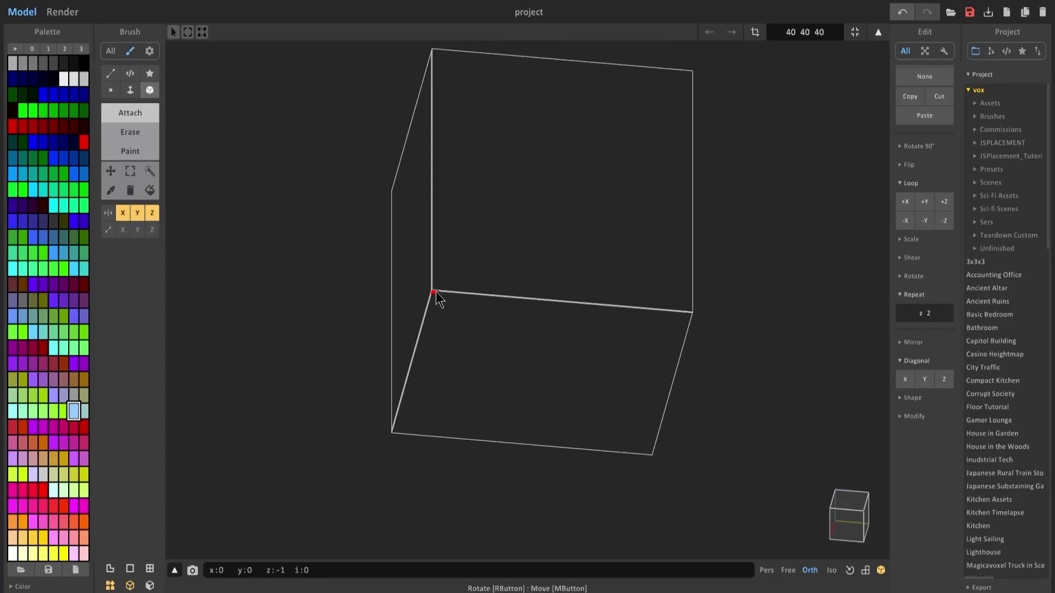
{"action": "left_click_drag", "start_coordinate": [438, 300], "coordinate": [536, 370]}
{"action": "right_click_drag", "start_coordinate": [536, 369], "coordinate": [527, 306]}
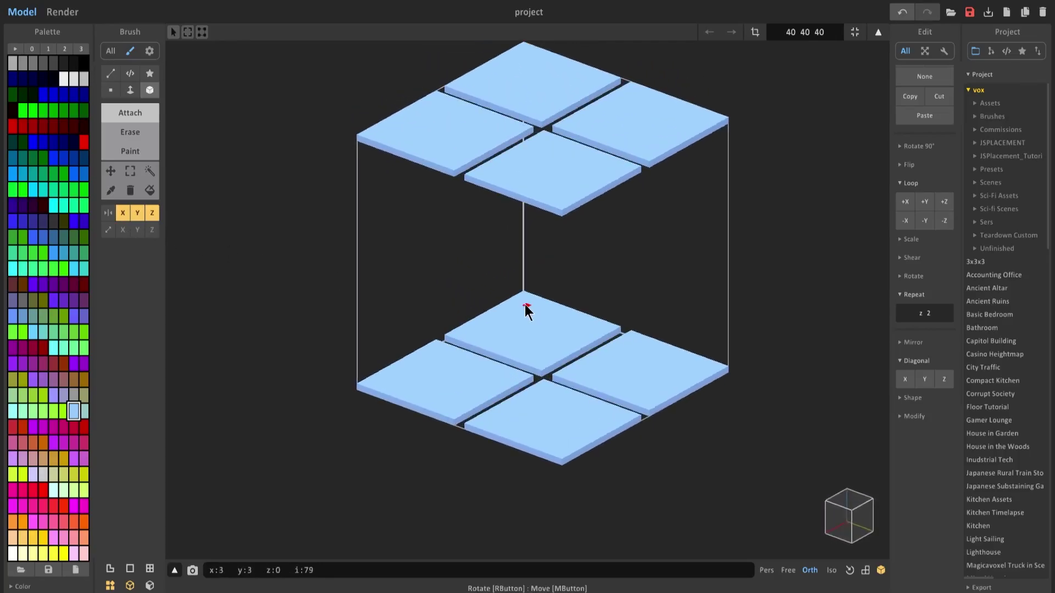
{"action": "left_click_drag", "start_coordinate": [522, 298], "coordinate": [544, 367]}
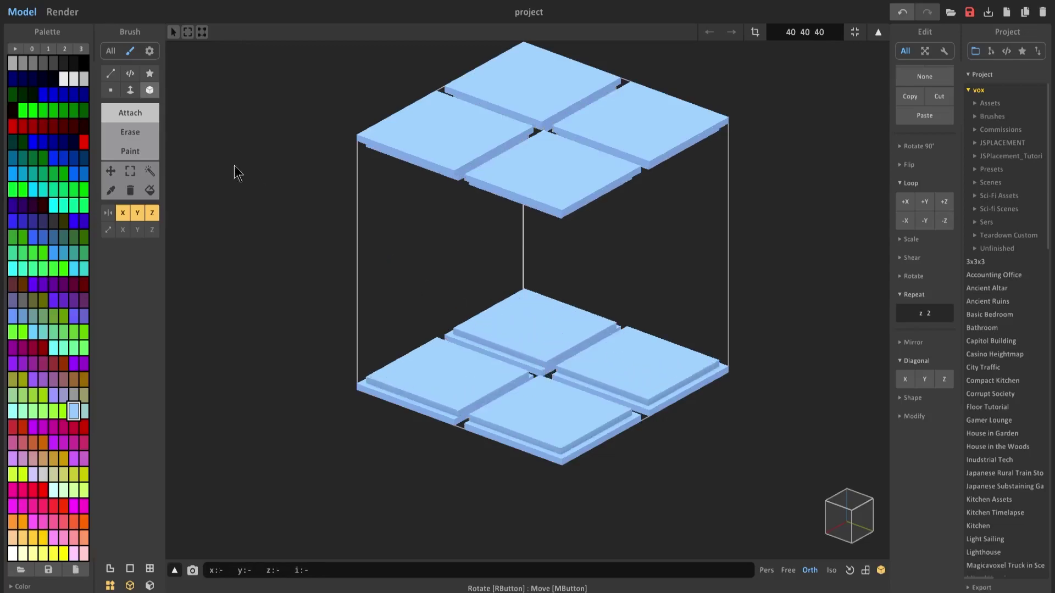
Try extruding a floor slab's top face upward with the Face brush under X, Y and Z mirroring, and undo the mirrored shapes.
{"action": "left_click", "coordinate": [130, 90]}
{"action": "left_click_drag", "start_coordinate": [535, 330], "coordinate": [546, 253]}
{"action": "mouse_move", "coordinate": [547, 253]}
{"action": "right_mouse_down"}
{"action": "mouse_move", "coordinate": [663, 248]}
{"action": "mouse_move", "coordinate": [529, 229]}
{"action": "mouse_move", "coordinate": [527, 212]}
{"action": "right_mouse_up"}
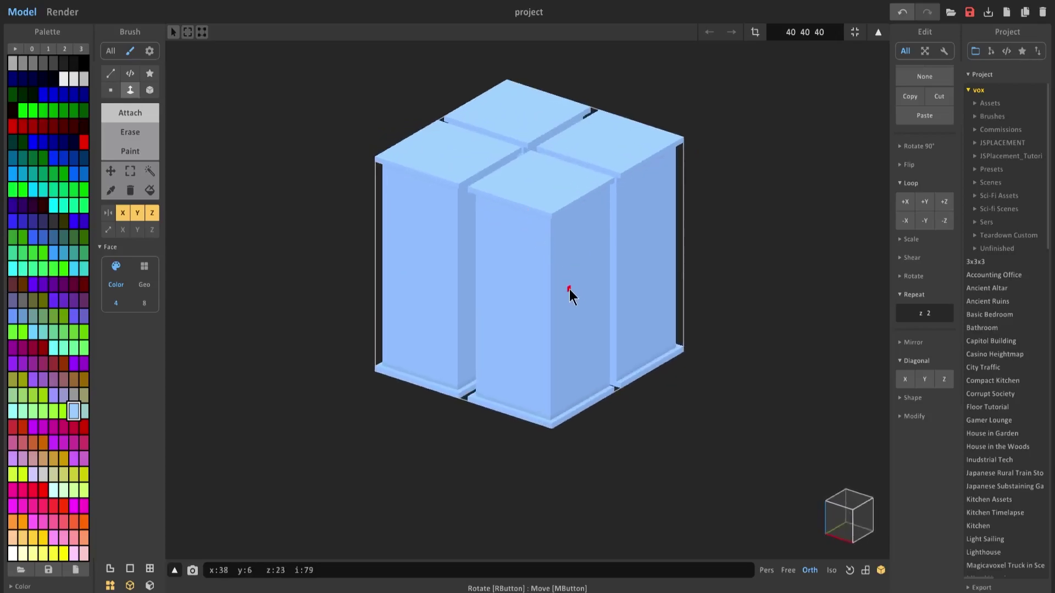
{"action": "key", "text": "ctrl+z"}
{"action": "key", "text": "ctrl+z"}
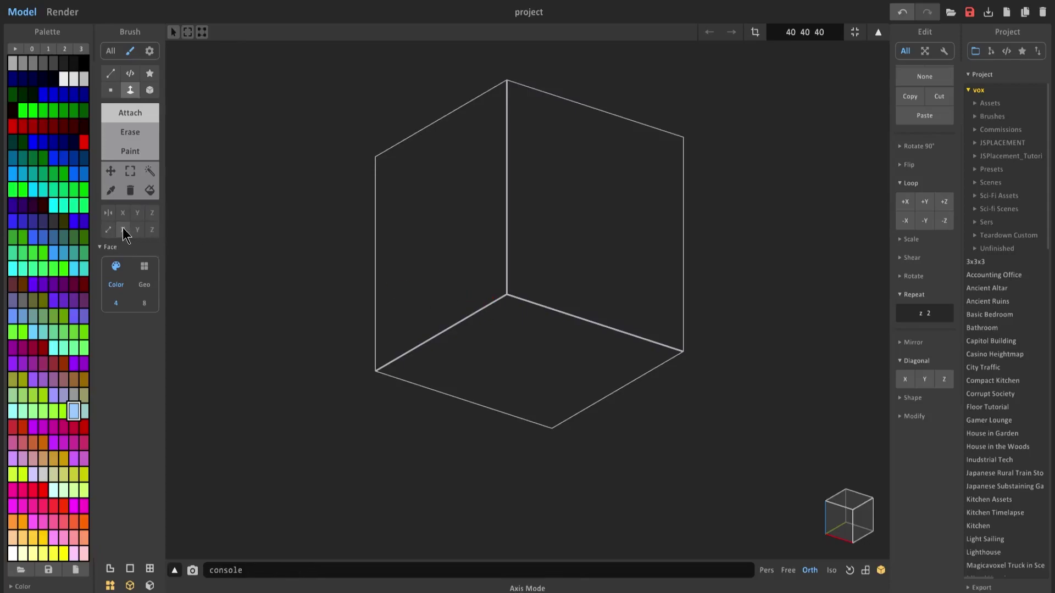
Using the Box brush with mirroring off, draw a one-voxel-wide bar beside a floor edge, running the full length along Y.
{"action": "left_click", "coordinate": [149, 95]}
{"action": "scroll", "coordinate": [461, 296], "scroll_direction": "up", "scroll_amount": 4}
{"action": "mouse_move", "coordinate": [460, 297]}
{"action": "right_mouse_down"}
{"action": "mouse_move", "coordinate": [505, 306]}
{"action": "mouse_move", "coordinate": [518, 294]}
{"action": "mouse_move", "coordinate": [518, 245]}
{"action": "mouse_move", "coordinate": [483, 281]}
{"action": "mouse_move", "coordinate": [505, 285]}
{"action": "right_mouse_up"}
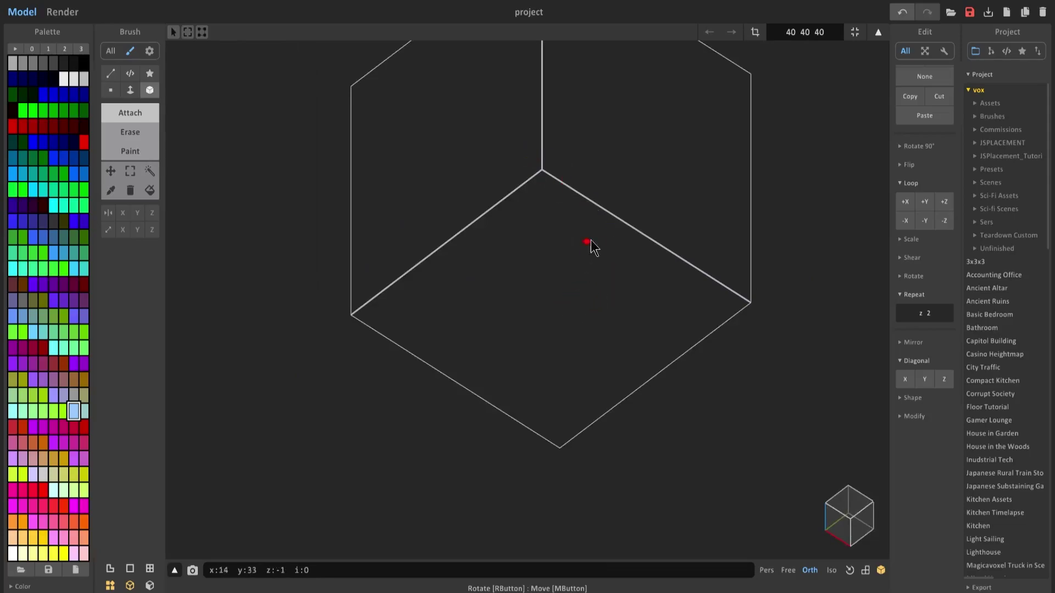
{"action": "middle_click_drag", "start_coordinate": [596, 226], "coordinate": [601, 272]}
{"action": "right_click_drag", "start_coordinate": [600, 271], "coordinate": [516, 229]}
{"action": "left_click_drag", "start_coordinate": [501, 227], "coordinate": [390, 398]}
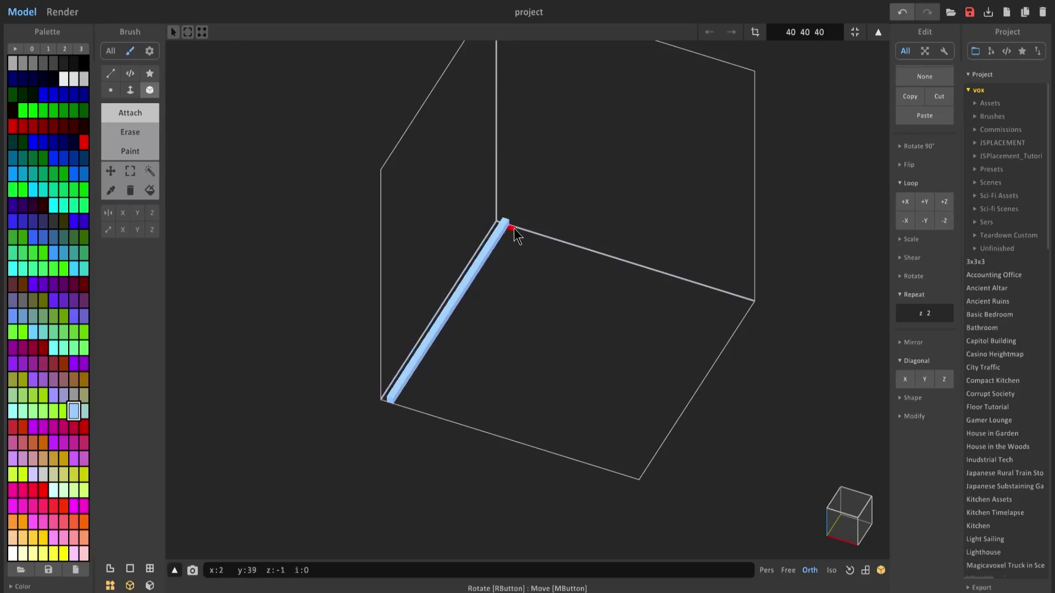
Draw three more one-voxel-wide, full-length bars along Y beside the first one, each spaced one voxel apart.
{"action": "left_click_drag", "start_coordinate": [518, 230], "coordinate": [409, 405]}
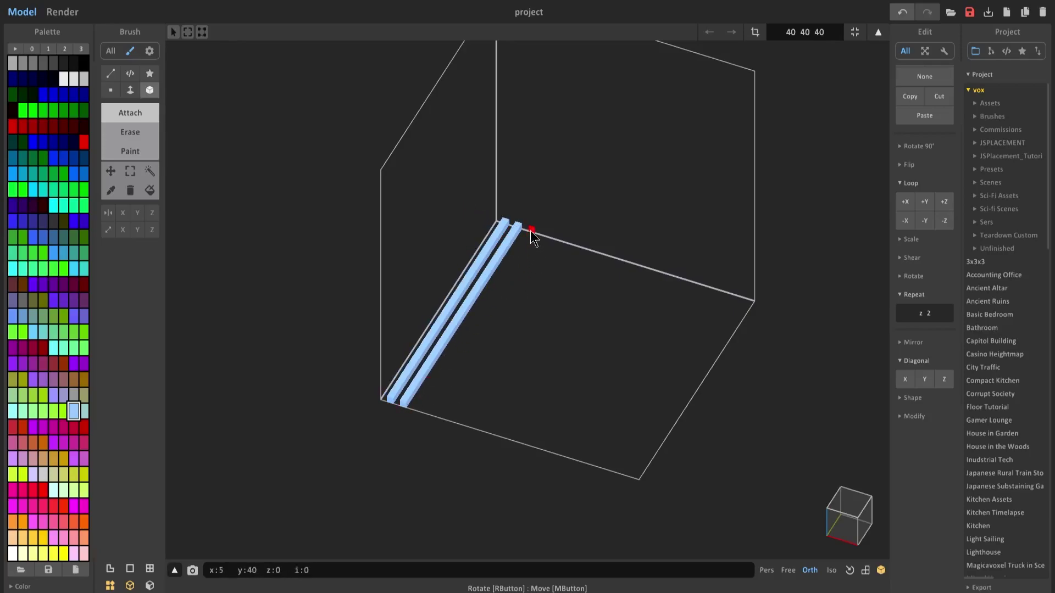
{"action": "left_click_drag", "start_coordinate": [532, 231], "coordinate": [419, 419]}
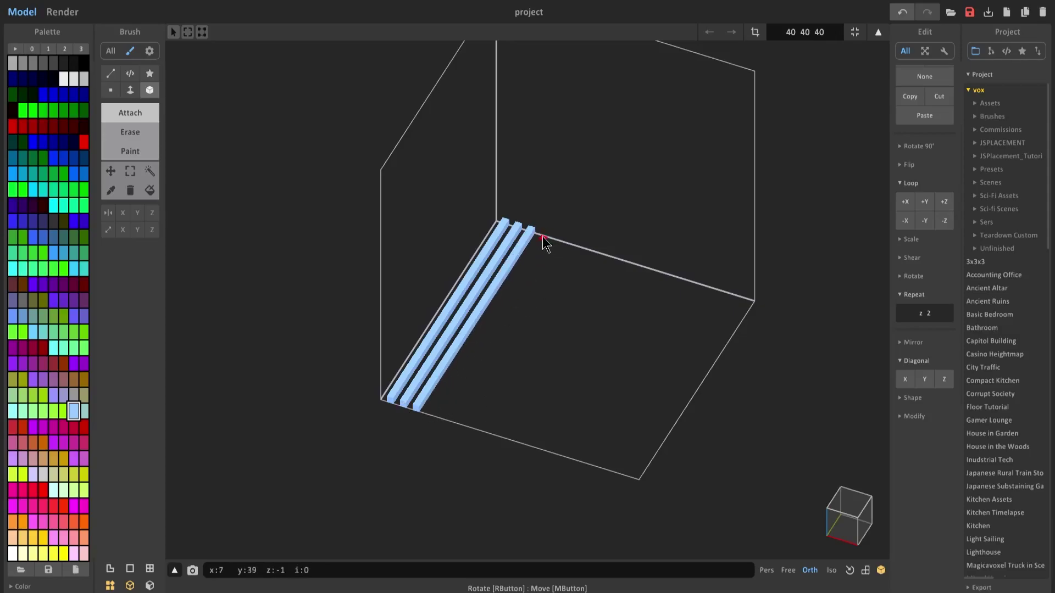
{"action": "left_click_drag", "start_coordinate": [546, 236], "coordinate": [428, 419]}
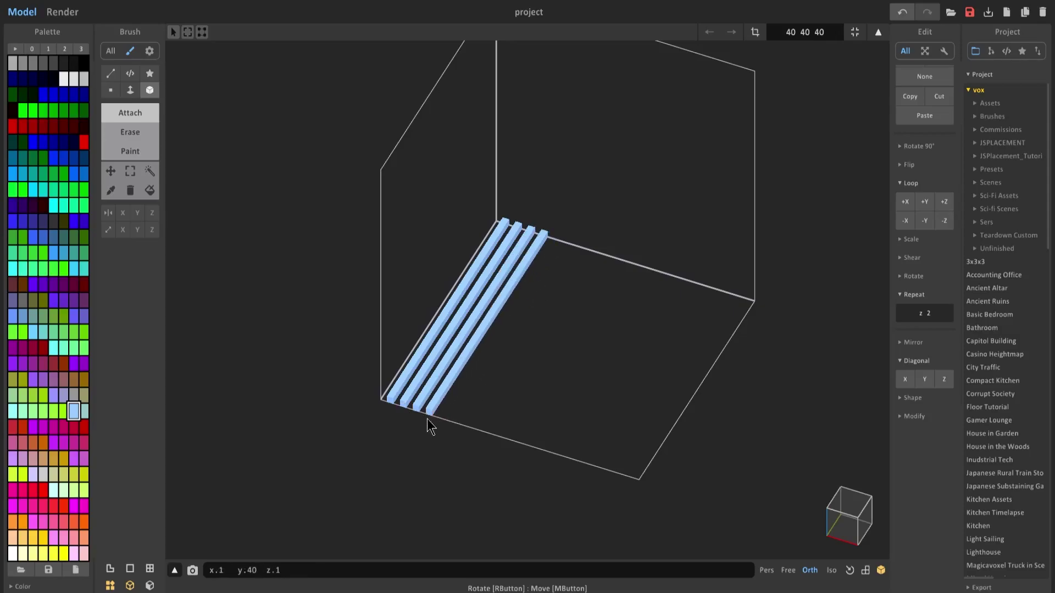
Try adding a bar in Axis mode on X beside the four hand-drawn bars, and undo it.
{"action": "left_click", "coordinate": [128, 231]}
{"action": "scroll", "coordinate": [456, 248], "scroll_direction": "up", "scroll_amount": 3}
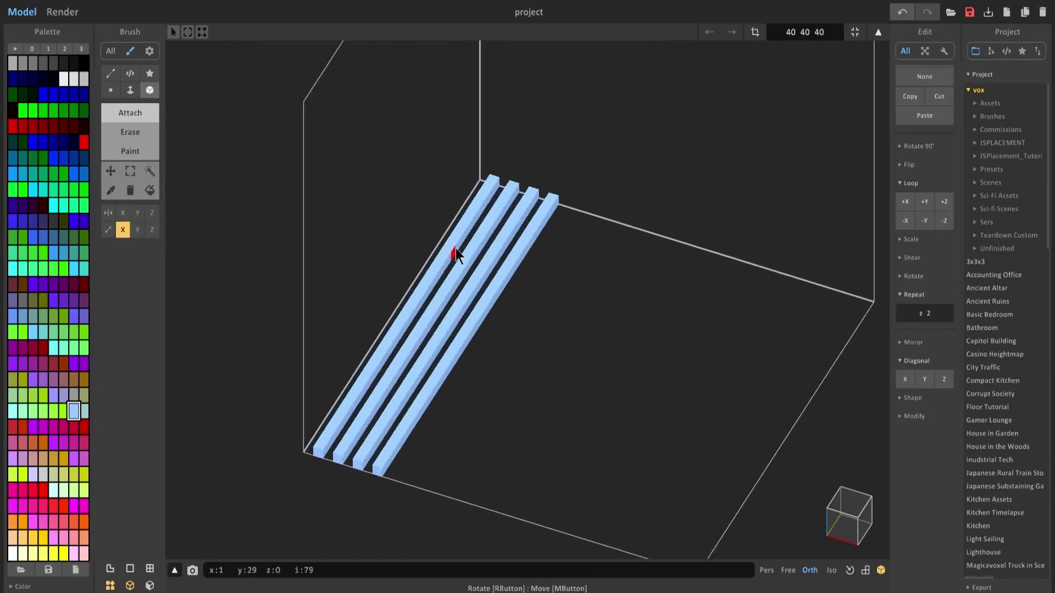
{"action": "right_click_drag", "start_coordinate": [456, 248], "coordinate": [529, 252]}
{"action": "left_click", "coordinate": [528, 252]}
{"action": "key", "text": "ctrl+z"}
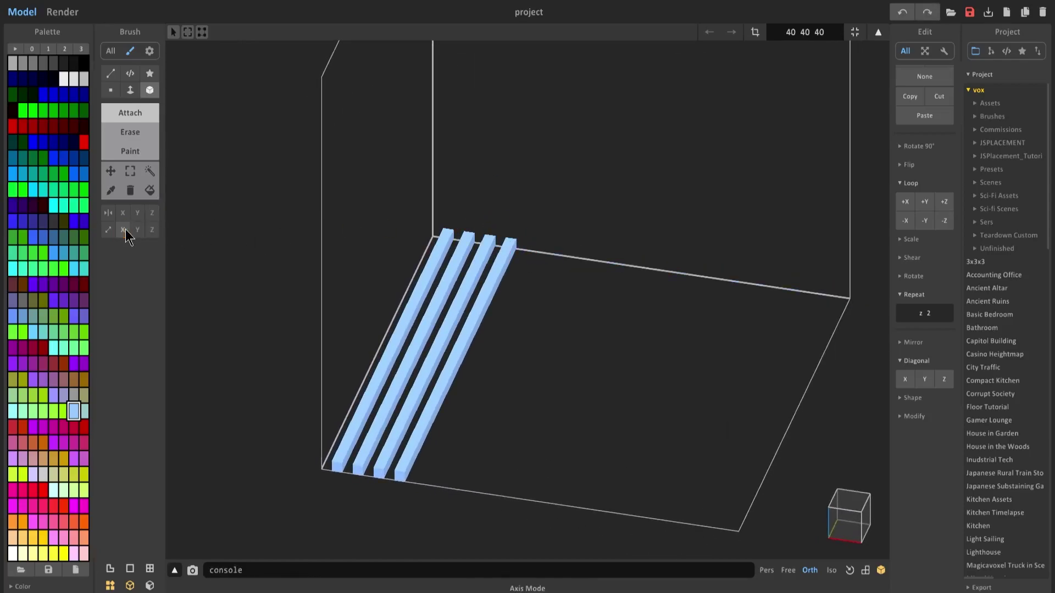
Turn on Axis mode for Y and add eight full-length bars along Y next to the four existing ones.
{"action": "left_click", "coordinate": [138, 230]}
{"action": "left_click", "coordinate": [528, 256]}
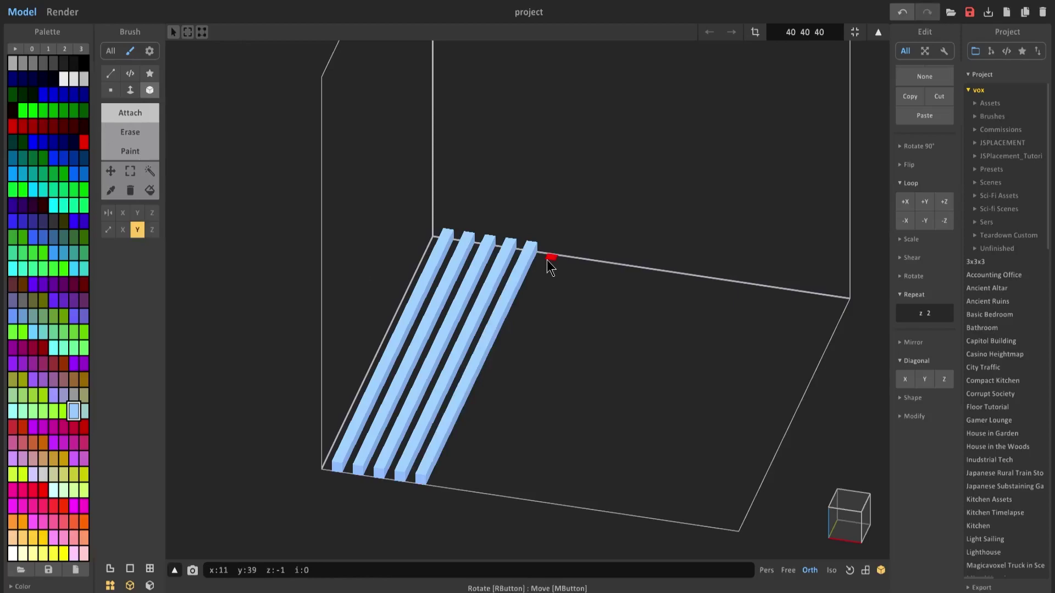
{"action": "left_click", "coordinate": [549, 263]}
{"action": "left_click", "coordinate": [567, 266]}
{"action": "left_click", "coordinate": [589, 286]}
{"action": "left_click", "coordinate": [618, 296]}
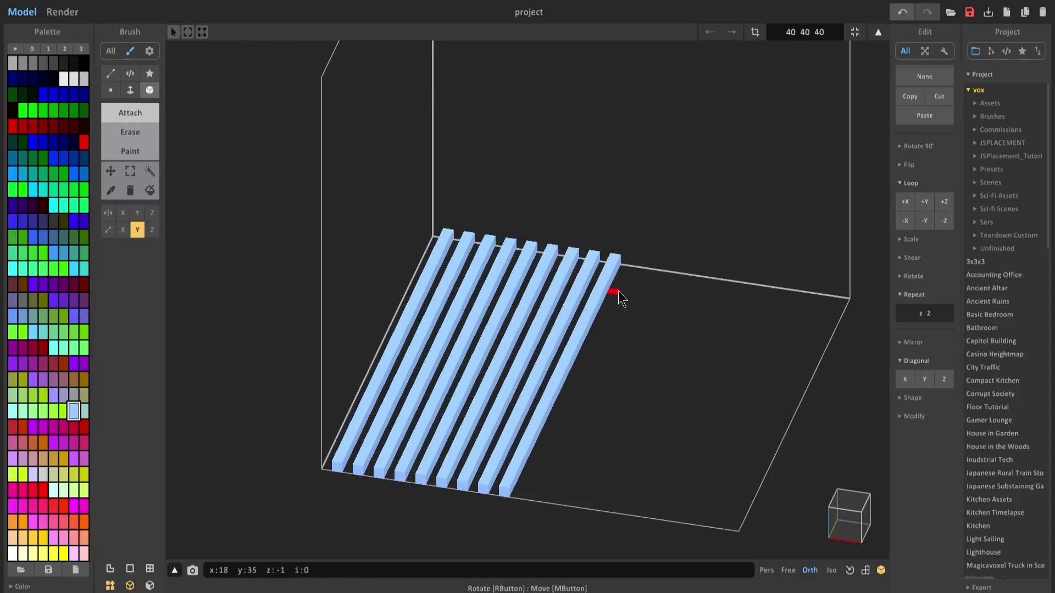
{"action": "left_click", "coordinate": [619, 297]}
{"action": "left_click", "coordinate": [633, 298]}
{"action": "left_click", "coordinate": [649, 300]}
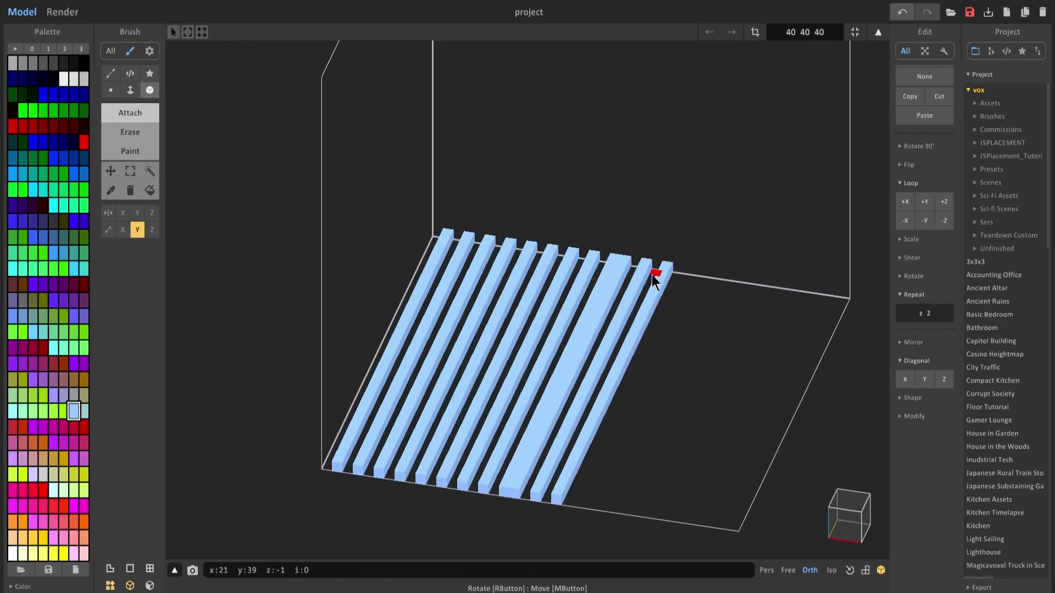
Set Axis mode to X only and lay six full-length crossing bars along X on top of the Y bars.
{"action": "right_click_drag", "start_coordinate": [651, 274], "coordinate": [697, 279]}
{"action": "scroll", "coordinate": [685, 338], "scroll_direction": "down", "scroll_amount": 3}
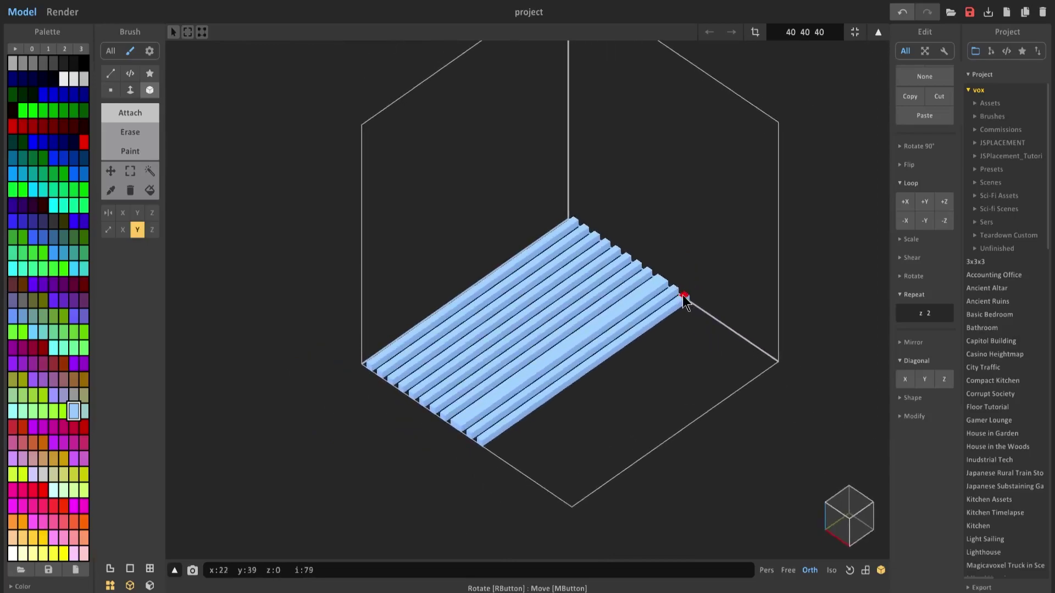
{"action": "right_click_drag", "start_coordinate": [496, 433], "coordinate": [590, 297]}
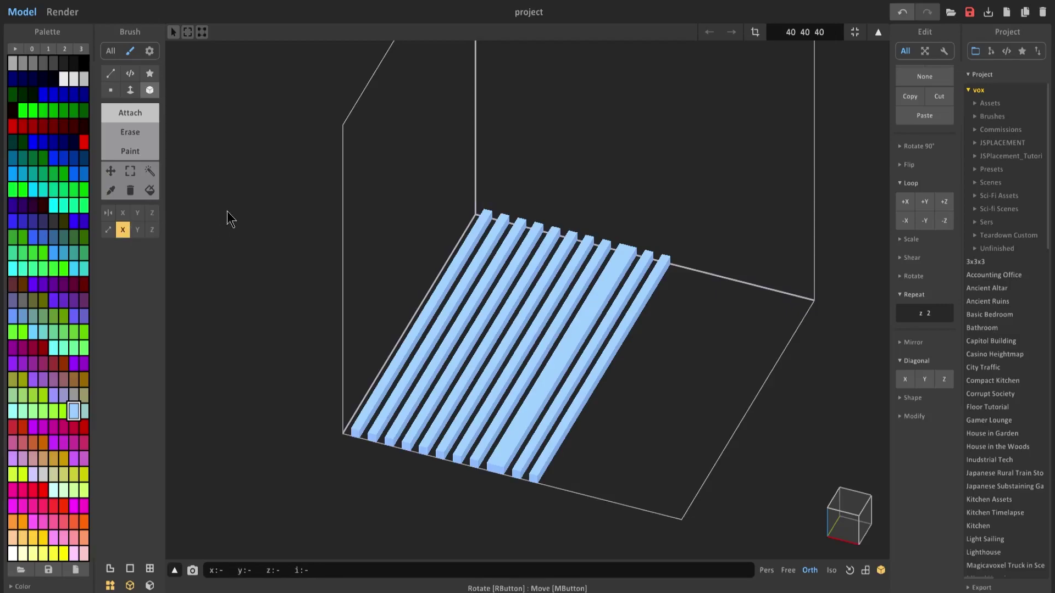
{"action": "left_click", "coordinate": [680, 301]}
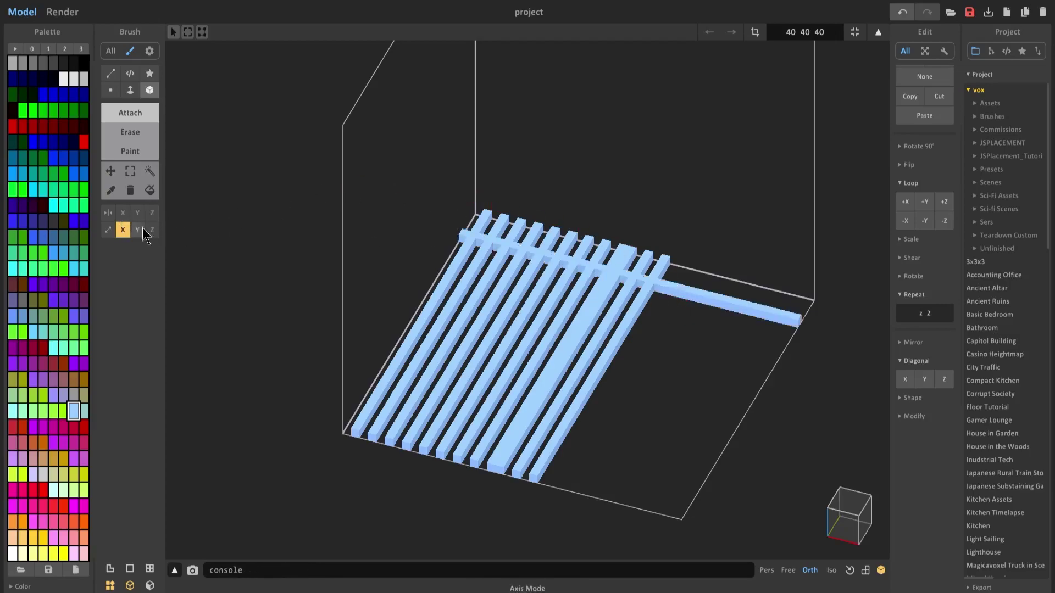
{"action": "right_click_drag", "start_coordinate": [629, 294], "coordinate": [538, 295]}
{"action": "left_click", "coordinate": [639, 356]}
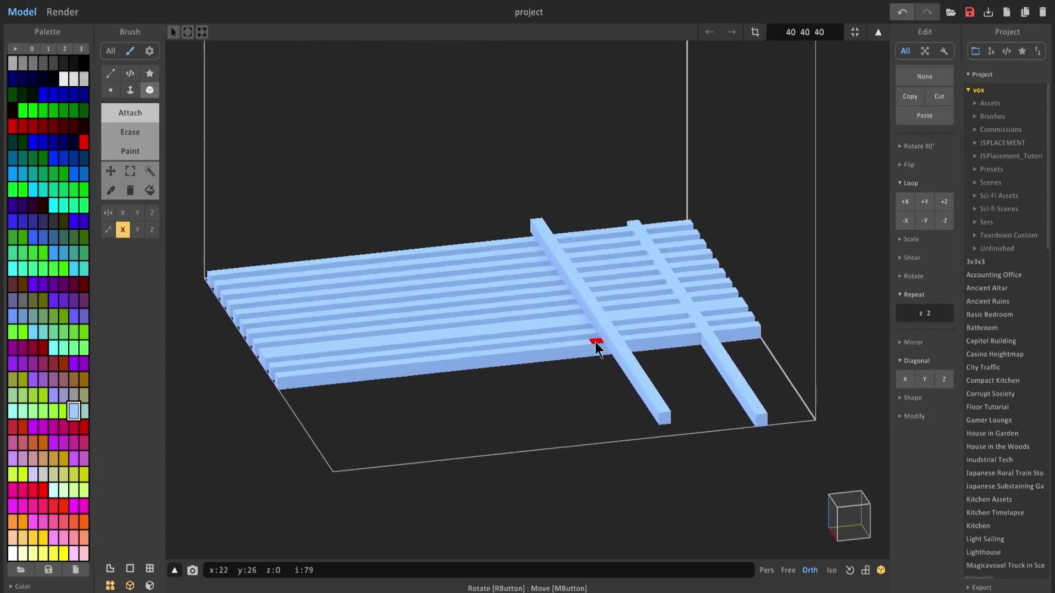
{"action": "left_click", "coordinate": [572, 325]}
{"action": "left_click", "coordinate": [549, 328]}
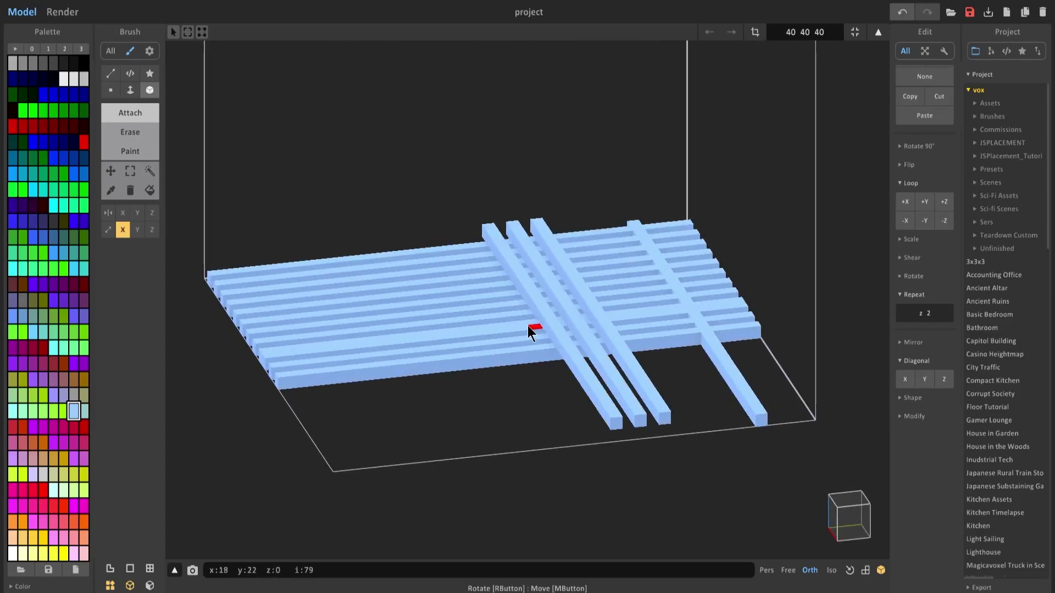
{"action": "left_click", "coordinate": [528, 326]}
{"action": "left_click", "coordinate": [508, 328]}
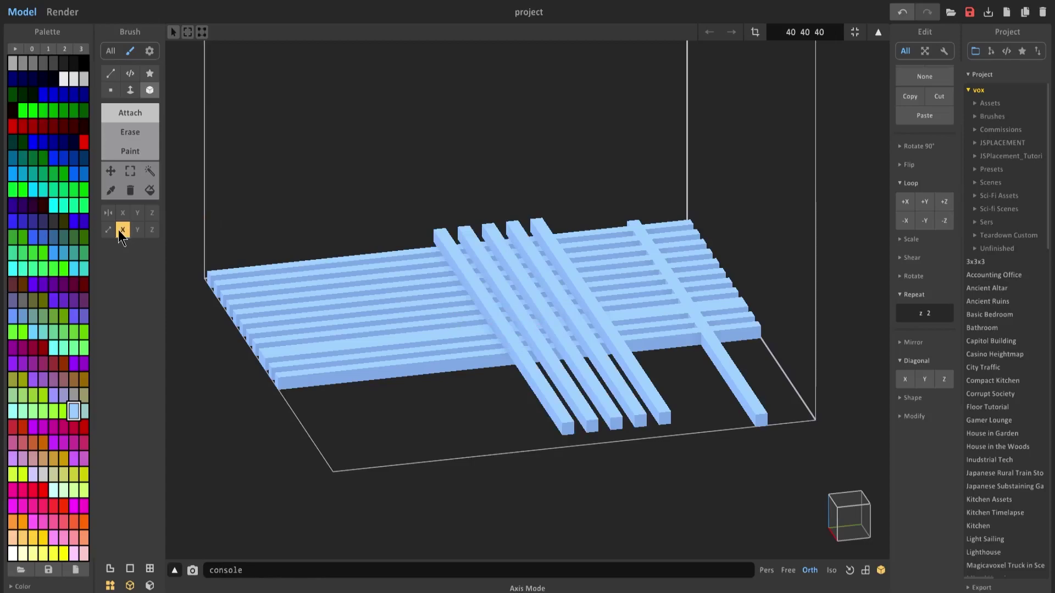
Set Axis mode to Z only and add four full-height vertical bars against the back wall.
{"action": "right_click_drag", "start_coordinate": [448, 219], "coordinate": [643, 414]}
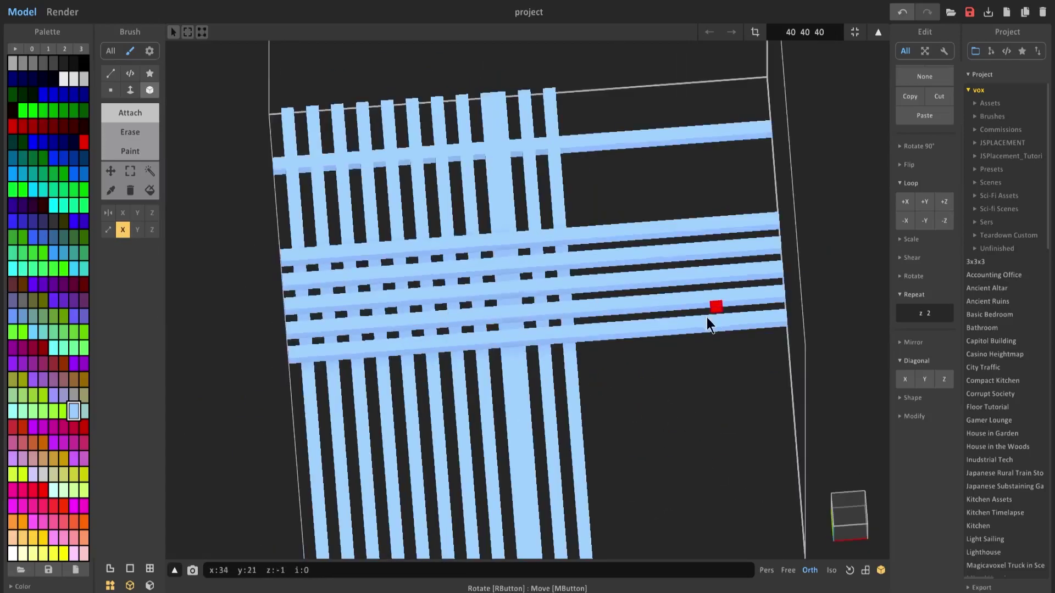
{"action": "left_click", "coordinate": [152, 230]}
{"action": "scroll", "coordinate": [404, 321], "scroll_direction": "down", "scroll_amount": 3}
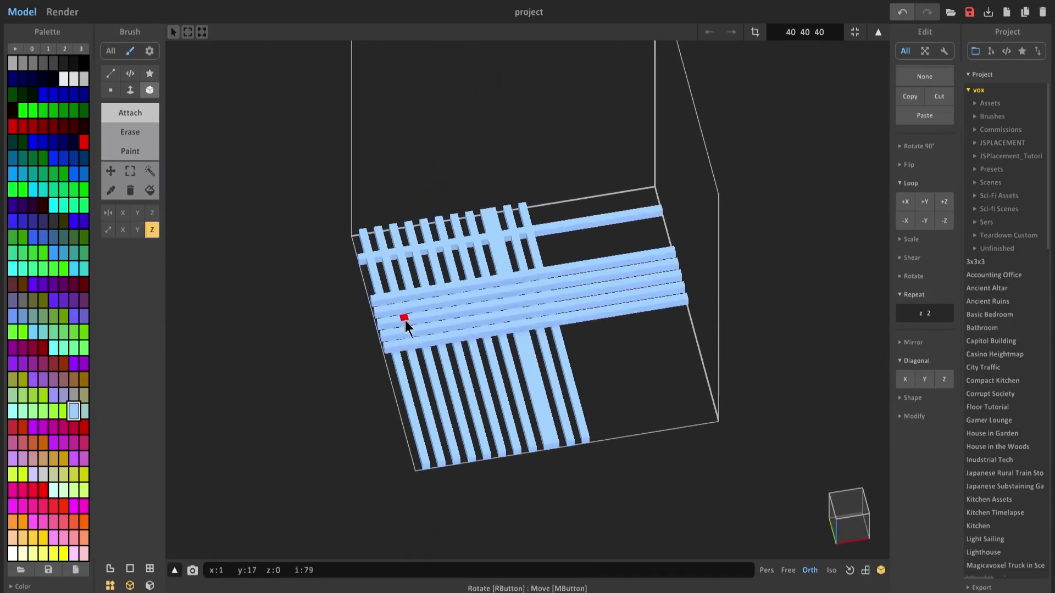
{"action": "right_click_drag", "start_coordinate": [404, 320], "coordinate": [624, 177]}
{"action": "right_click_drag", "start_coordinate": [613, 323], "coordinate": [593, 209]}
{"action": "left_click", "coordinate": [584, 213]}
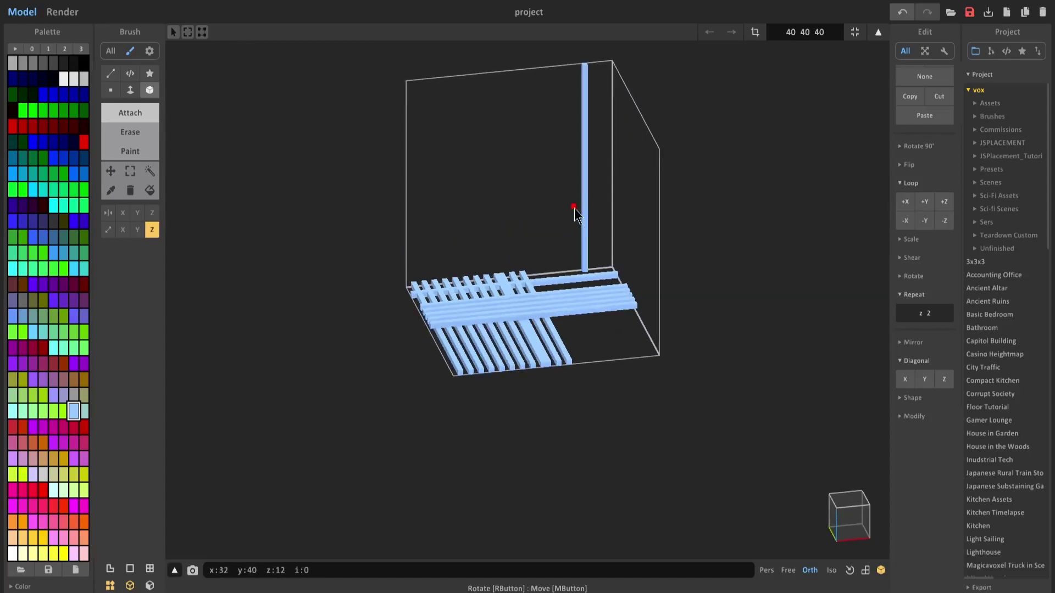
{"action": "left_click", "coordinate": [569, 215]}
{"action": "left_click", "coordinate": [544, 217]}
{"action": "left_click", "coordinate": [524, 223]}
{"action": "right_click_drag", "start_coordinate": [523, 223], "coordinate": [584, 256]}
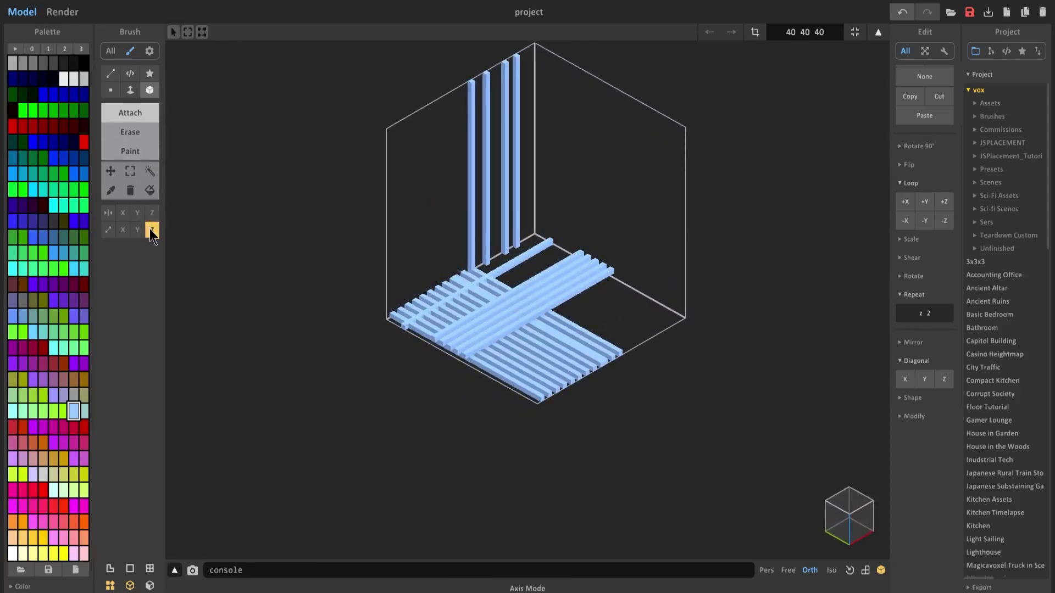
Clear all the bars and, with Axis mode off, place a single voxel near the middle of the floor.
{"action": "key", "text": "Delete"}
{"action": "right_click_drag", "start_coordinate": [566, 271], "coordinate": [480, 375]}
{"action": "left_click", "coordinate": [551, 312]}
{"action": "key", "text": "ctrl+z"}
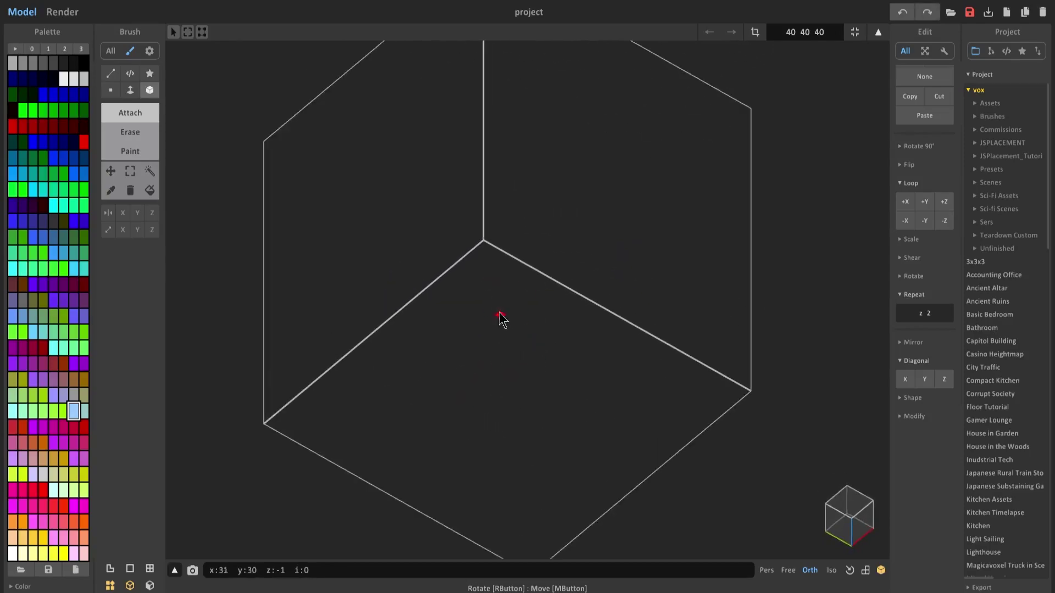
{"action": "left_click", "coordinate": [510, 388]}
{"action": "key", "text": "ctrl+z"}
{"action": "left_click", "coordinate": [519, 398]}
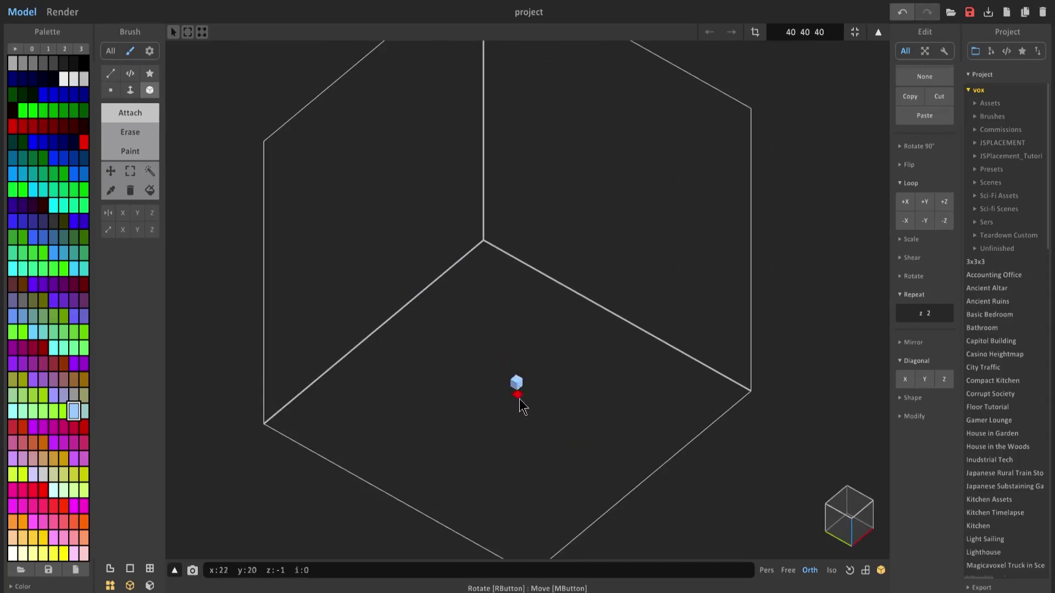
Extrude the single voxel's top face up to the full height of the volume with the Face brush.
{"action": "left_click", "coordinate": [131, 90]}
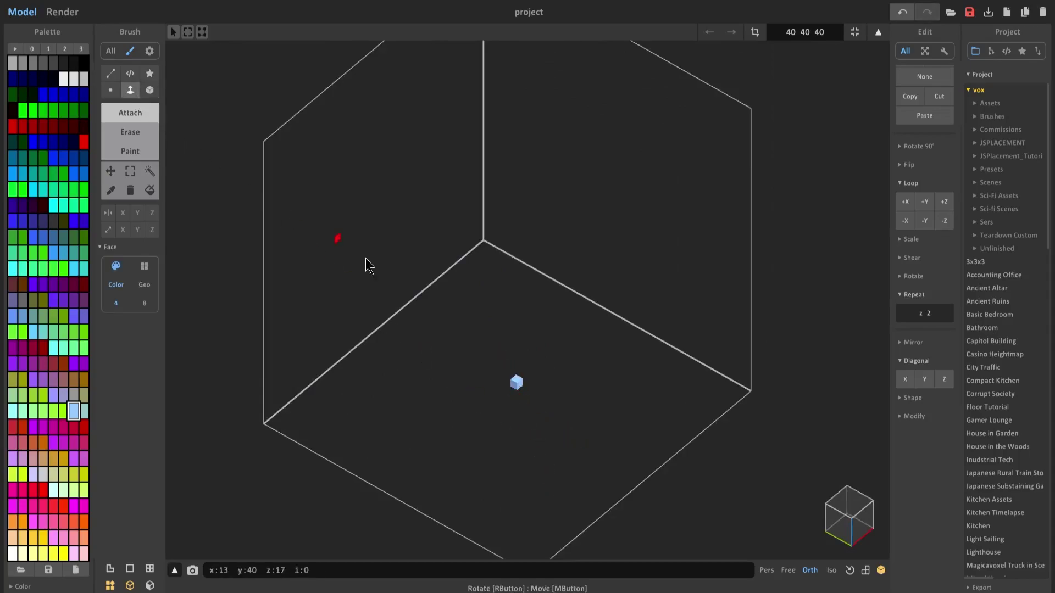
{"action": "scroll", "coordinate": [531, 384], "scroll_direction": "down", "scroll_amount": 1}
{"action": "left_click_drag", "start_coordinate": [519, 364], "coordinate": [522, 104]}
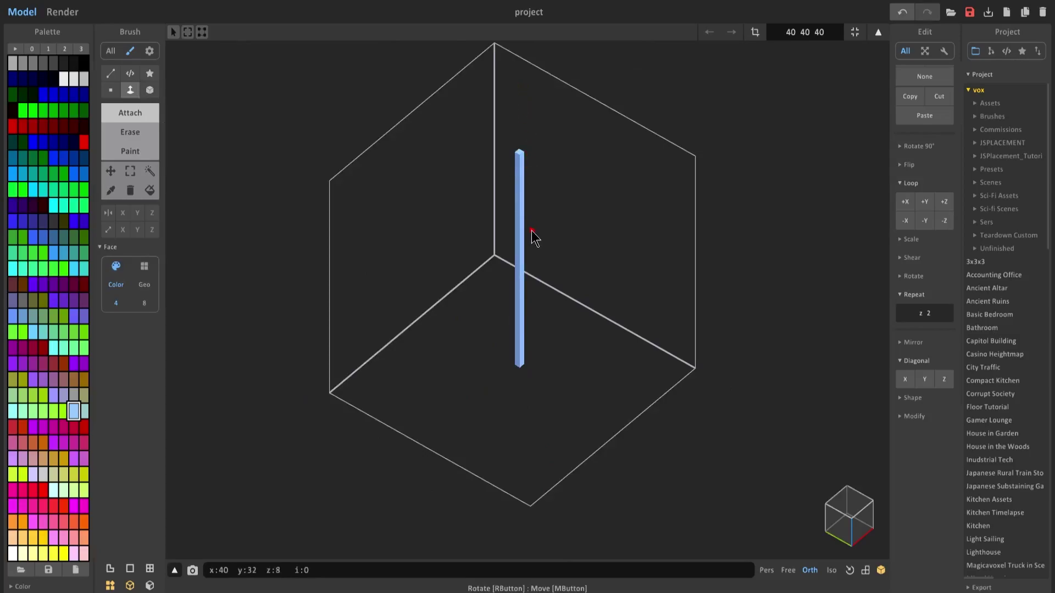
{"action": "mouse_move", "coordinate": [531, 230]}
{"action": "right_mouse_down"}
{"action": "mouse_move", "coordinate": [500, 252]}
{"action": "mouse_move", "coordinate": [518, 242]}
{"action": "right_mouse_up"}
Using the Box brush with Axis mode on Z, add eight full-height columns at scattered spots around the floor.
{"action": "left_click", "coordinate": [150, 91]}
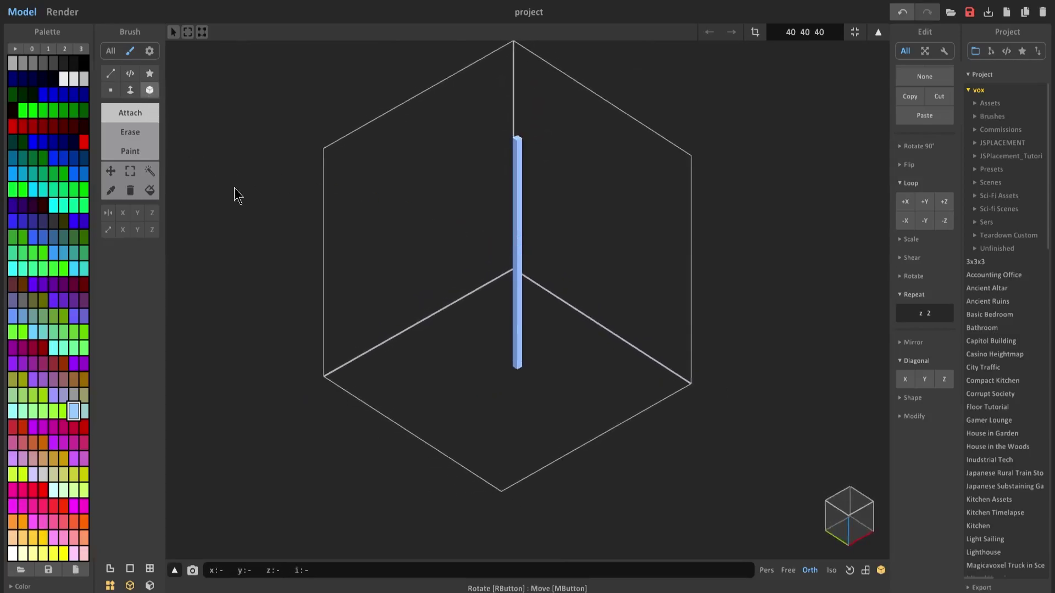
{"action": "scroll", "coordinate": [498, 295], "scroll_direction": "up", "scroll_amount": 1}
{"action": "left_click", "coordinate": [153, 229]}
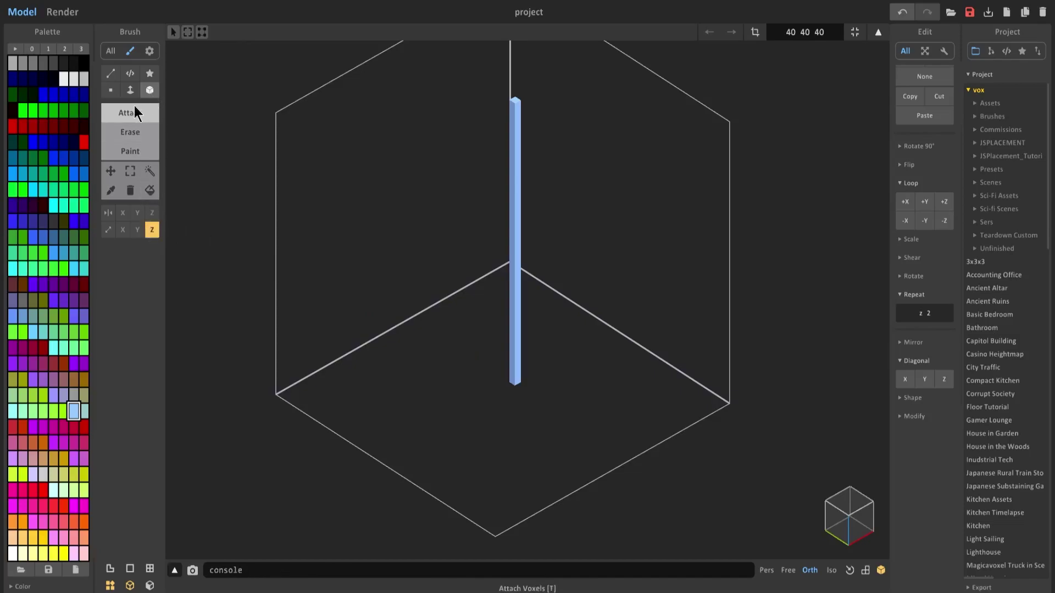
{"action": "left_click", "coordinate": [385, 383]}
{"action": "left_click", "coordinate": [417, 405]}
{"action": "left_click", "coordinate": [443, 358]}
{"action": "left_click", "coordinate": [451, 406]}
{"action": "left_click", "coordinate": [477, 430]}
{"action": "left_click", "coordinate": [455, 444]}
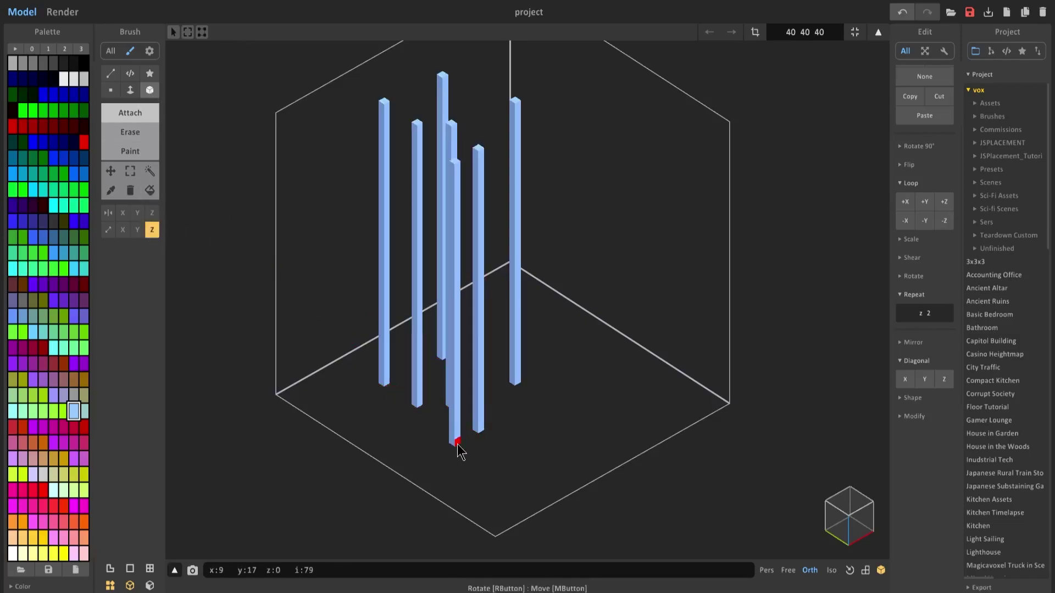
{"action": "left_click", "coordinate": [565, 444]}
{"action": "left_click", "coordinate": [543, 473]}
Turn off Axis mode for Z and clear all the columns.
{"action": "right_click_drag", "start_coordinate": [504, 433], "coordinate": [611, 354]}
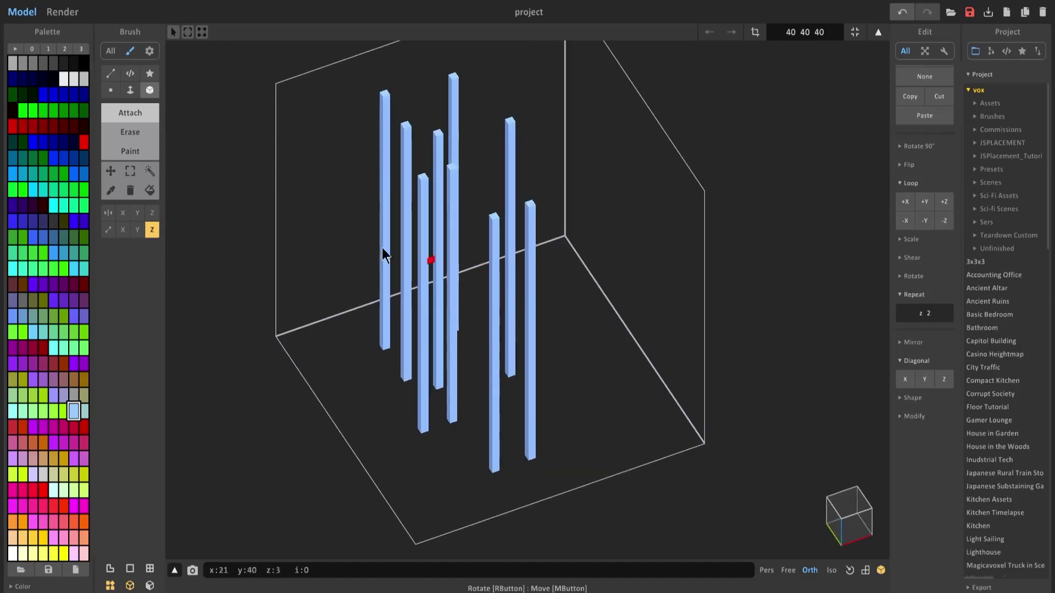
{"action": "left_click", "coordinate": [142, 96]}
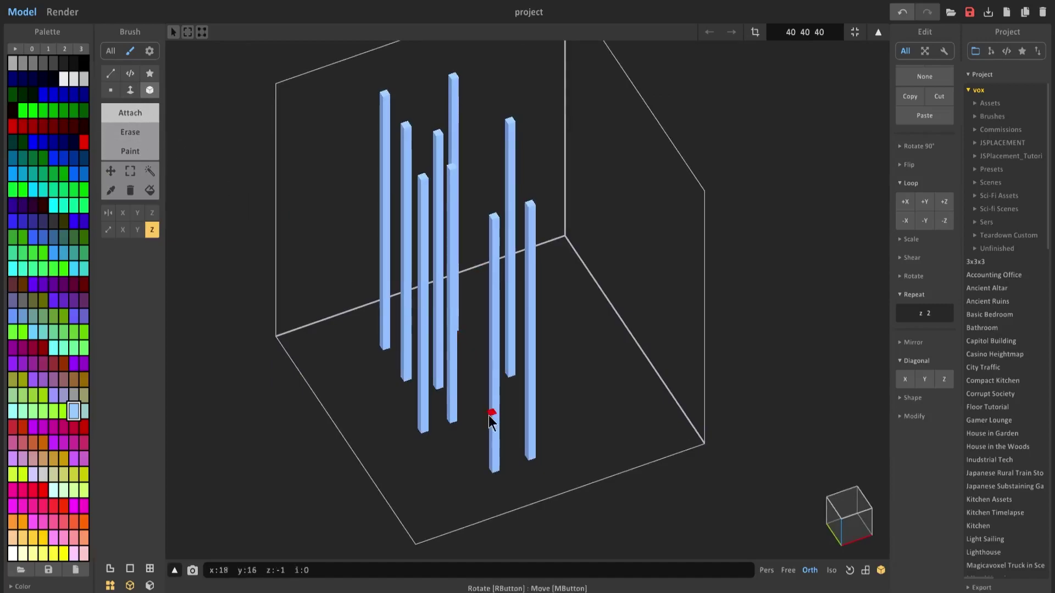
{"action": "left_click", "coordinate": [152, 229]}
{"action": "key", "text": "Delete"}
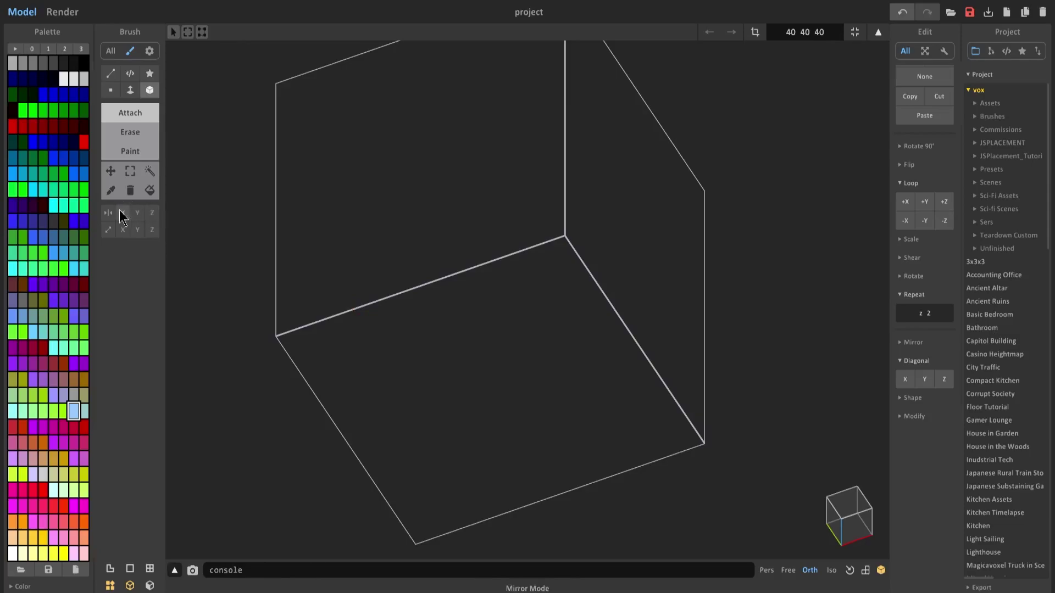
Enable Axis mode on X and Y together, add a full-size floor plate, and stack five spaced plates above it.
{"action": "left_click", "coordinate": [137, 232]}
{"action": "left_click", "coordinate": [125, 231]}
{"action": "left_click", "coordinate": [524, 346]}
{"action": "right_click_drag", "start_coordinate": [502, 347], "coordinate": [532, 314]}
{"action": "left_click", "coordinate": [523, 263]}
{"action": "left_click", "coordinate": [529, 248]}
{"action": "left_click", "coordinate": [532, 237]}
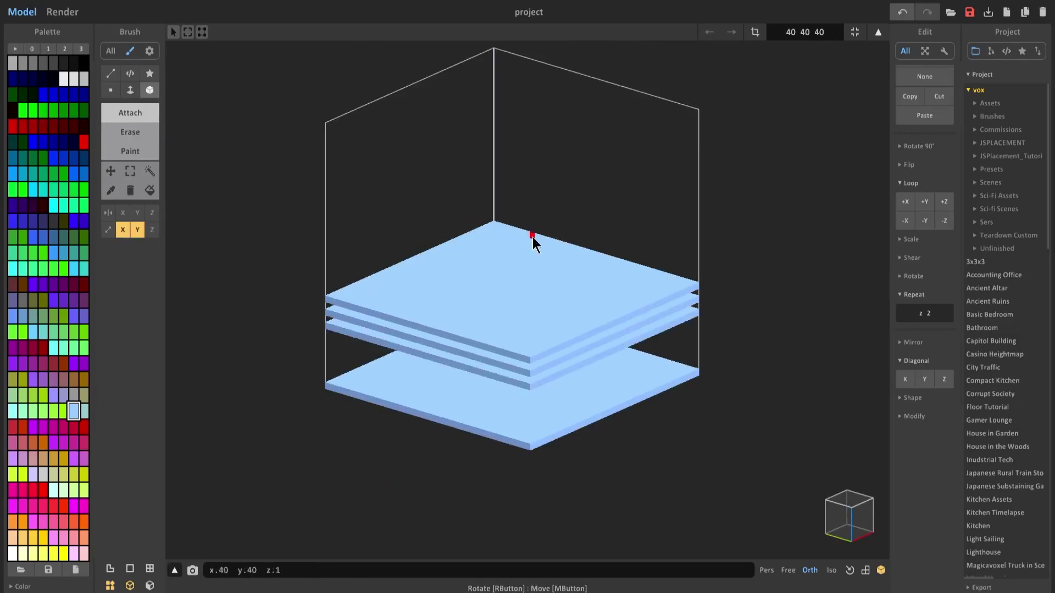
{"action": "left_click", "coordinate": [539, 225]}
{"action": "left_click", "coordinate": [549, 215]}
Undo the topmost plate and add five more spaced full-size plates upward with the X and Y axes enabled.
{"action": "key", "text": "ctrl+z"}
{"action": "key", "text": "ctrl+y"}
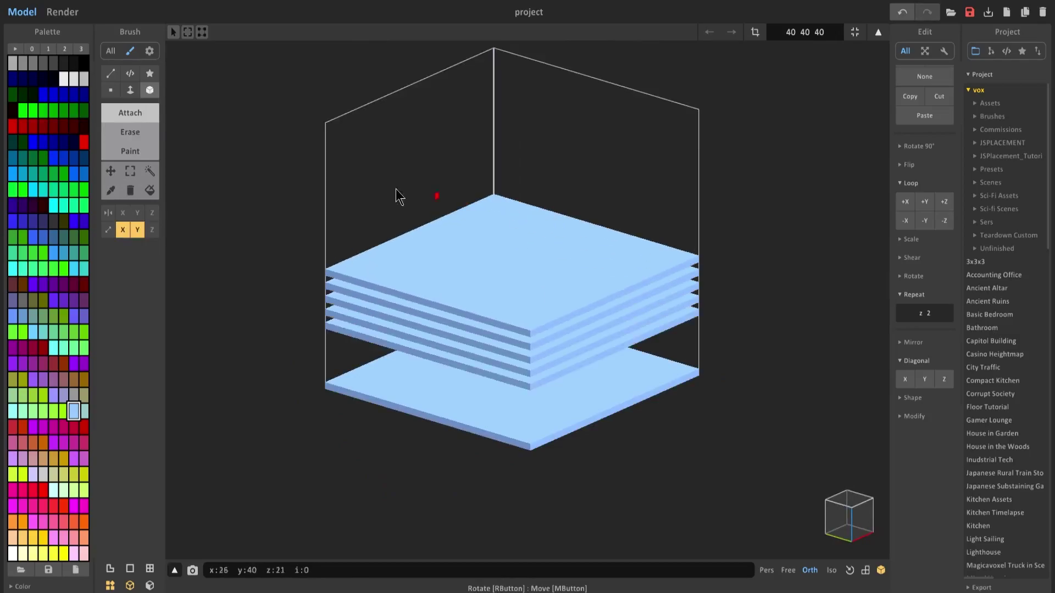
{"action": "key", "text": "ctrl+z"}
{"action": "right_click_drag", "start_coordinate": [608, 245], "coordinate": [586, 242]}
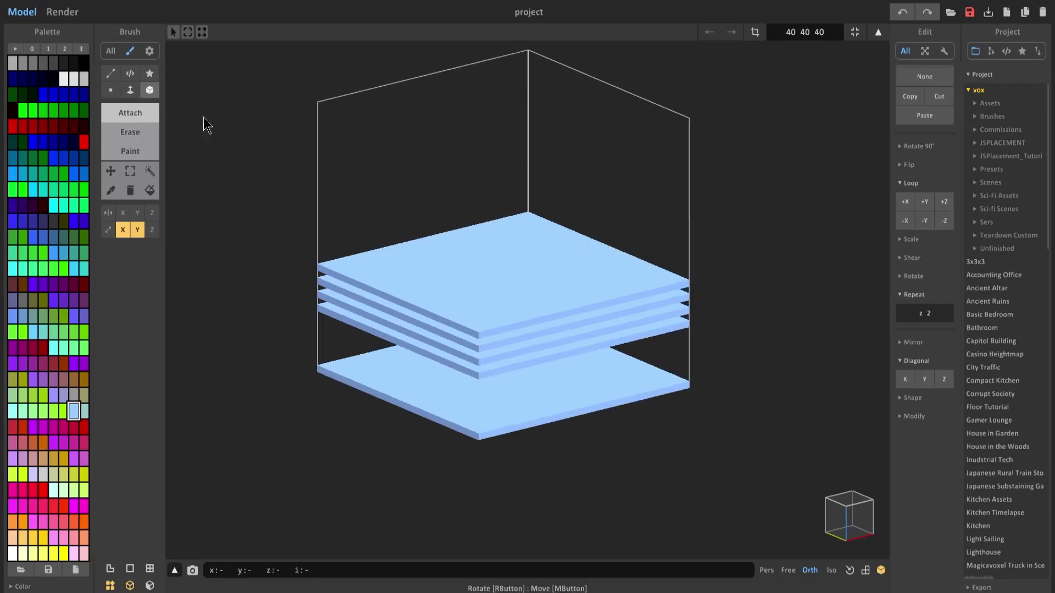
{"action": "left_click", "coordinate": [584, 226]}
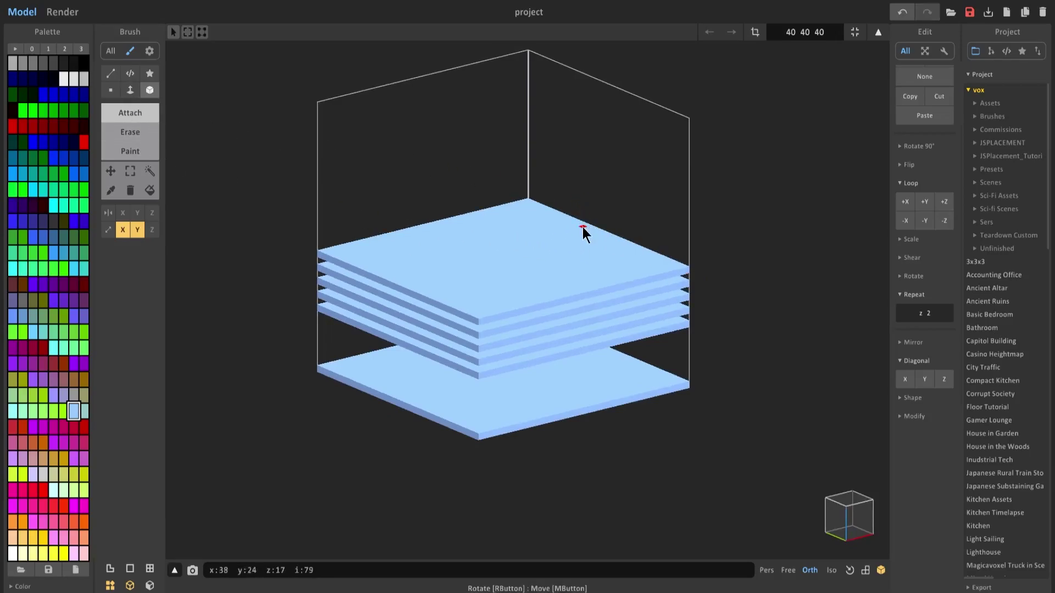
{"action": "right_click_drag", "start_coordinate": [582, 226], "coordinate": [495, 190]}
{"action": "left_click", "coordinate": [602, 223]}
{"action": "left_click", "coordinate": [499, 188]}
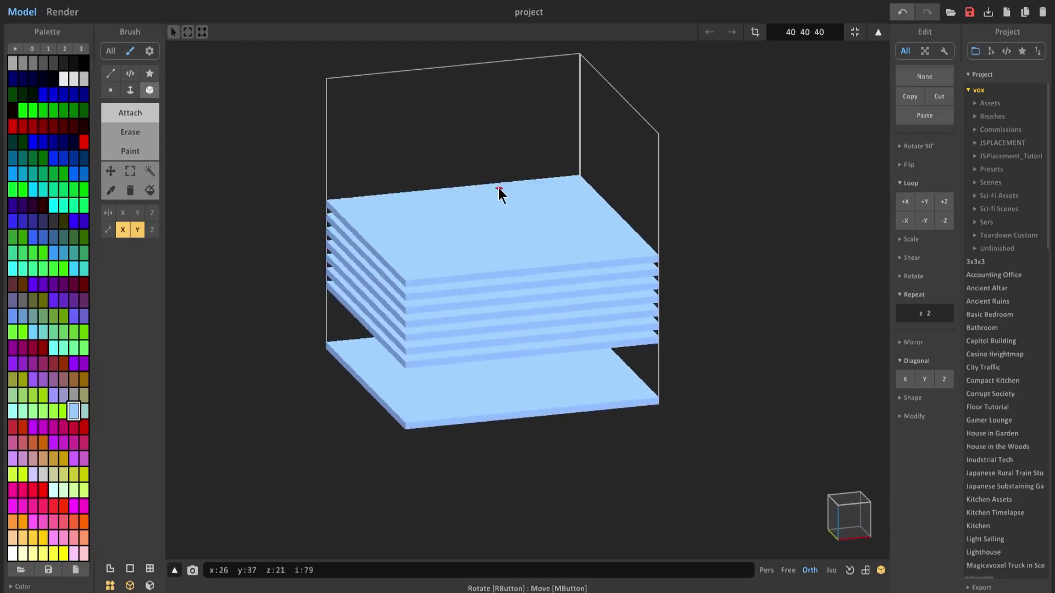
{"action": "left_click", "coordinate": [484, 173]}
{"action": "left_click", "coordinate": [490, 158]}
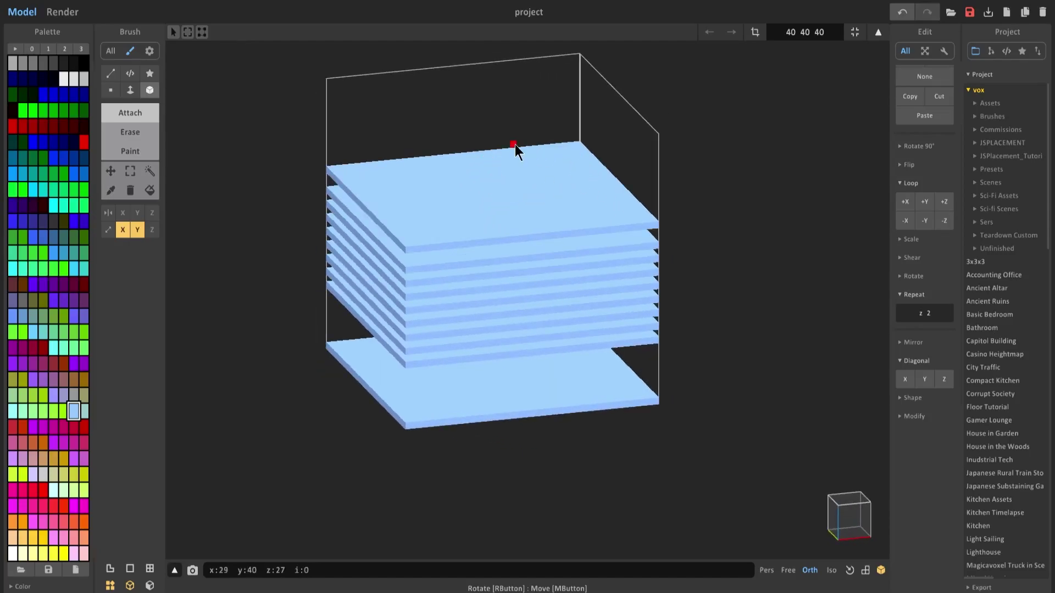
Clear all the plates and switch to the Face brush with Axis mode still on X and Y.
{"action": "mouse_move", "coordinate": [329, 182]}
{"action": "right_mouse_down"}
{"action": "mouse_move", "coordinate": [401, 179]}
{"action": "mouse_move", "coordinate": [319, 223]}
{"action": "mouse_move", "coordinate": [299, 222]}
{"action": "right_mouse_up"}
{"action": "key", "text": "Delete"}
{"action": "left_click", "coordinate": [130, 90]}
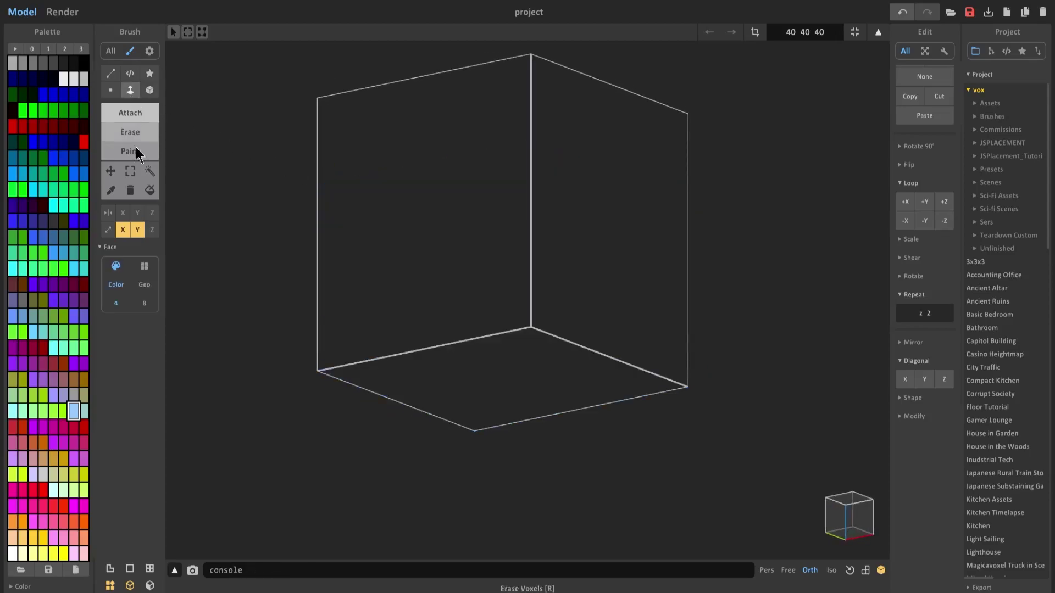
Try attaching a wall face with the Face brush while Axis mode is on for X and Y, and undo it.
{"action": "left_click", "coordinate": [137, 230]}
{"action": "mouse_move", "coordinate": [352, 186]}
{"action": "right_mouse_down"}
{"action": "mouse_move", "coordinate": [393, 193]}
{"action": "mouse_move", "coordinate": [461, 230]}
{"action": "mouse_move", "coordinate": [566, 224]}
{"action": "right_mouse_up"}
{"action": "left_click", "coordinate": [430, 214]}
{"action": "right_click_drag", "start_coordinate": [439, 214], "coordinate": [393, 217]}
{"action": "key", "text": "ctrl+z"}
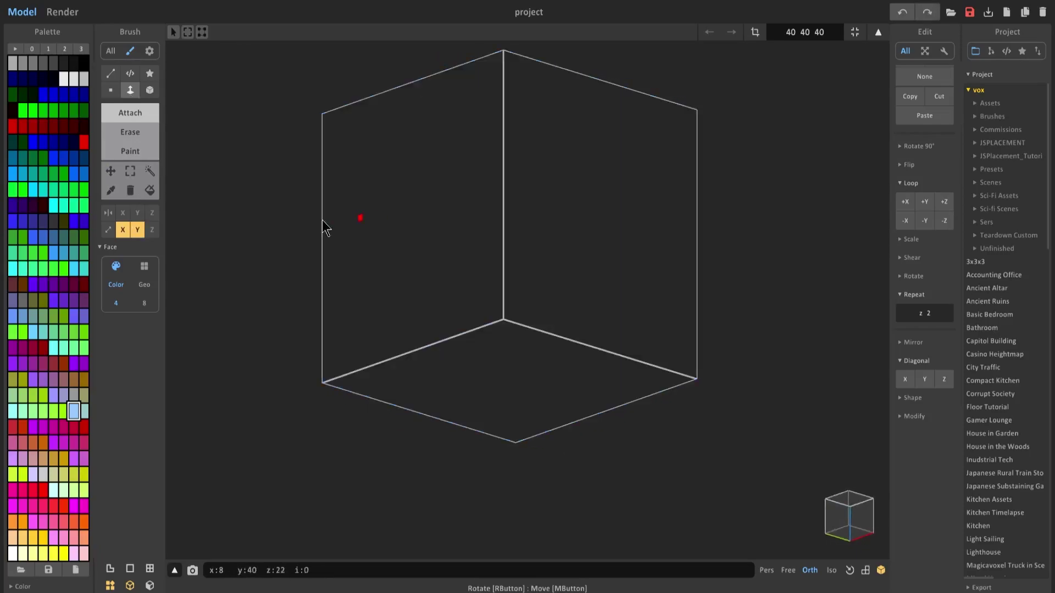
Turn off Axis mode for X and Y and attach a full-size wall with the Face brush.
{"action": "left_click", "coordinate": [137, 229]}
{"action": "left_click", "coordinate": [122, 230]}
{"action": "left_click", "coordinate": [426, 240]}
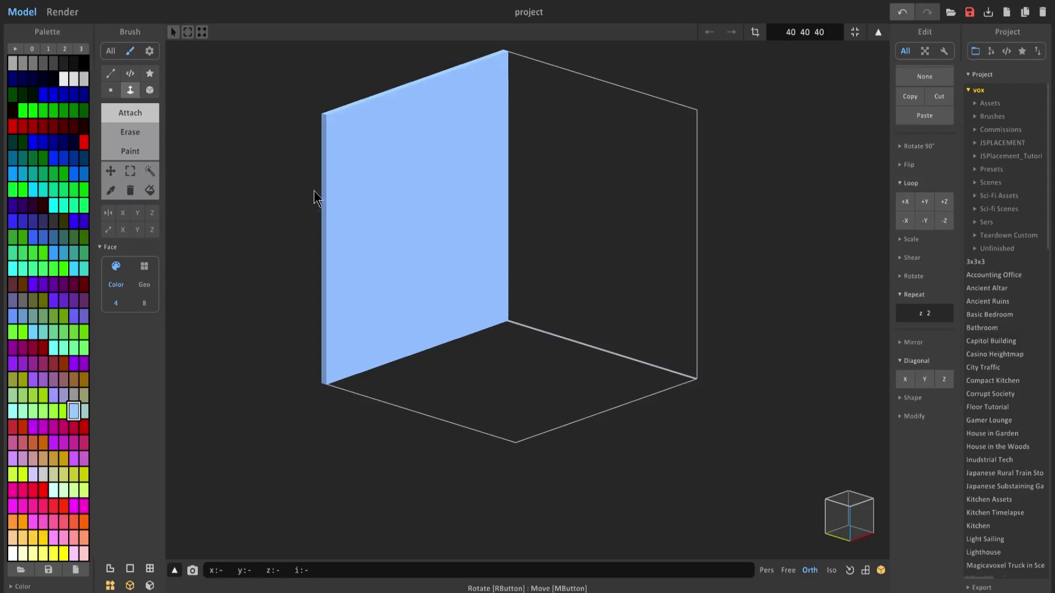
{"action": "right_click_drag", "start_coordinate": [466, 195], "coordinate": [446, 176]}
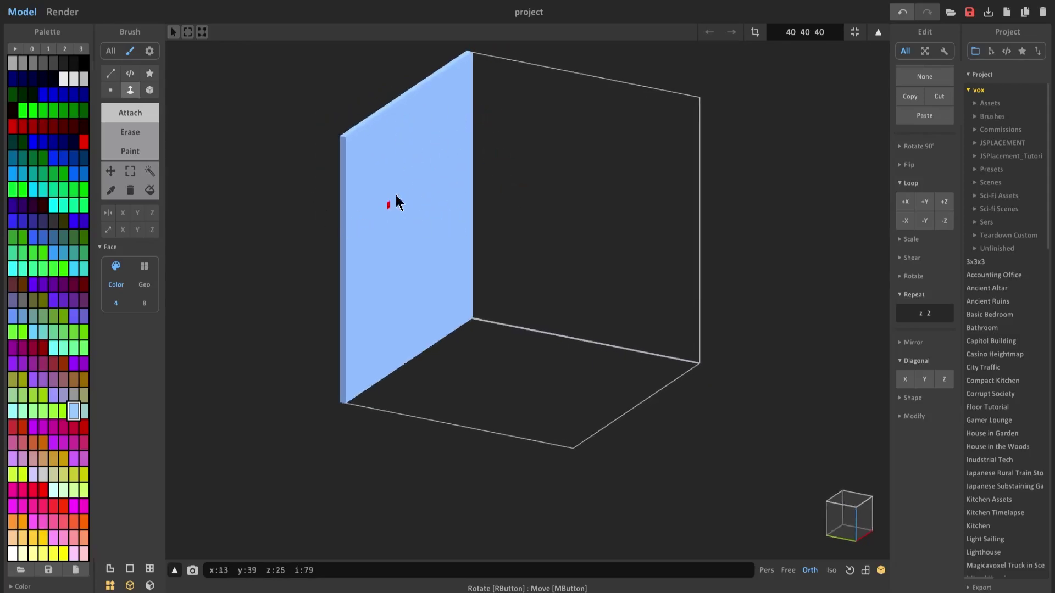
Try the Box brush with Axis mode on X and Y, and clear the model with both axes off.
{"action": "left_click", "coordinate": [149, 89]}
{"action": "left_click", "coordinate": [137, 230]}
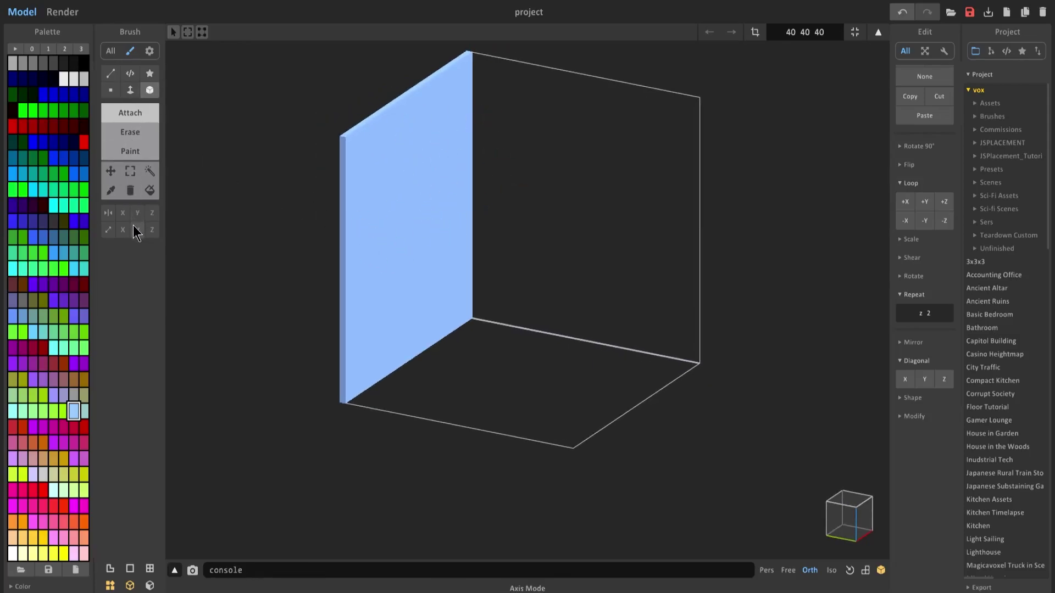
{"action": "left_click", "coordinate": [123, 230]}
{"action": "left_click", "coordinate": [478, 203]}
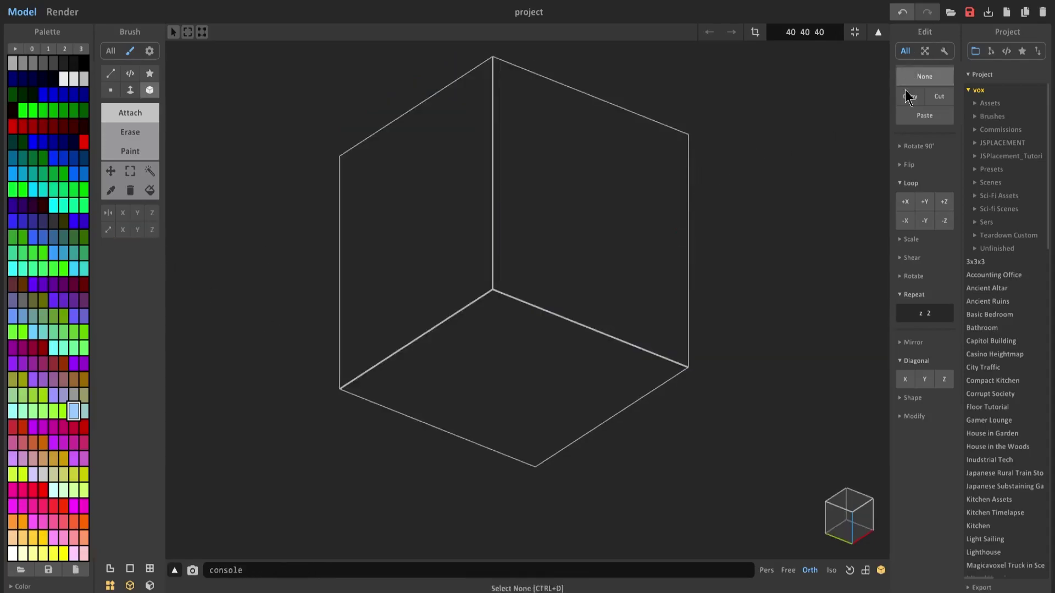
Collapse the Loop, Repeat and Diagonal edit options and expand the Shape generators.
{"action": "scroll", "coordinate": [909, 85], "scroll_direction": "up", "scroll_amount": 3}
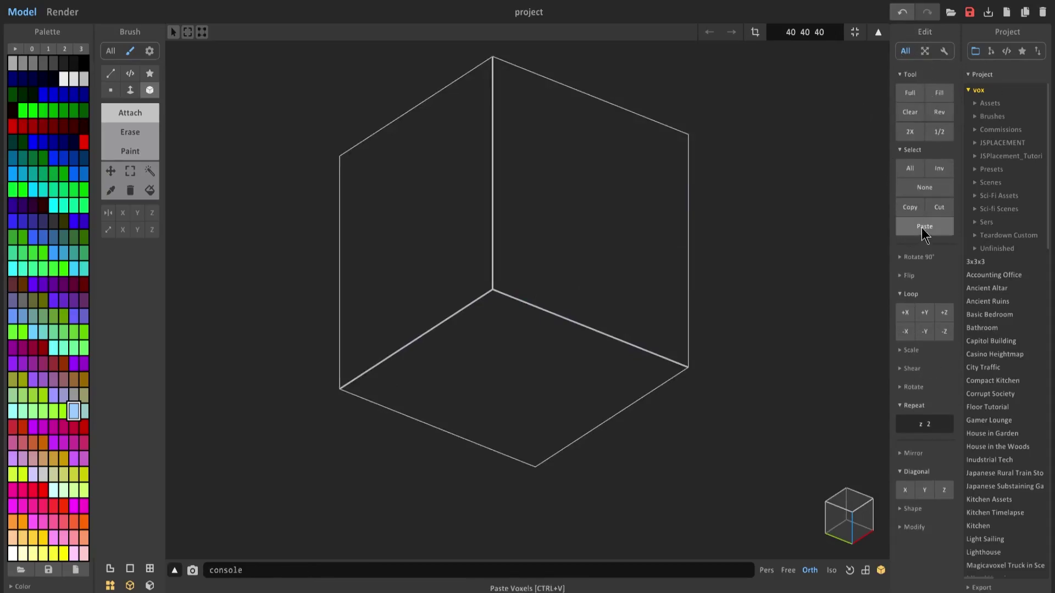
{"action": "left_click", "coordinate": [910, 294]}
{"action": "left_click", "coordinate": [914, 368]}
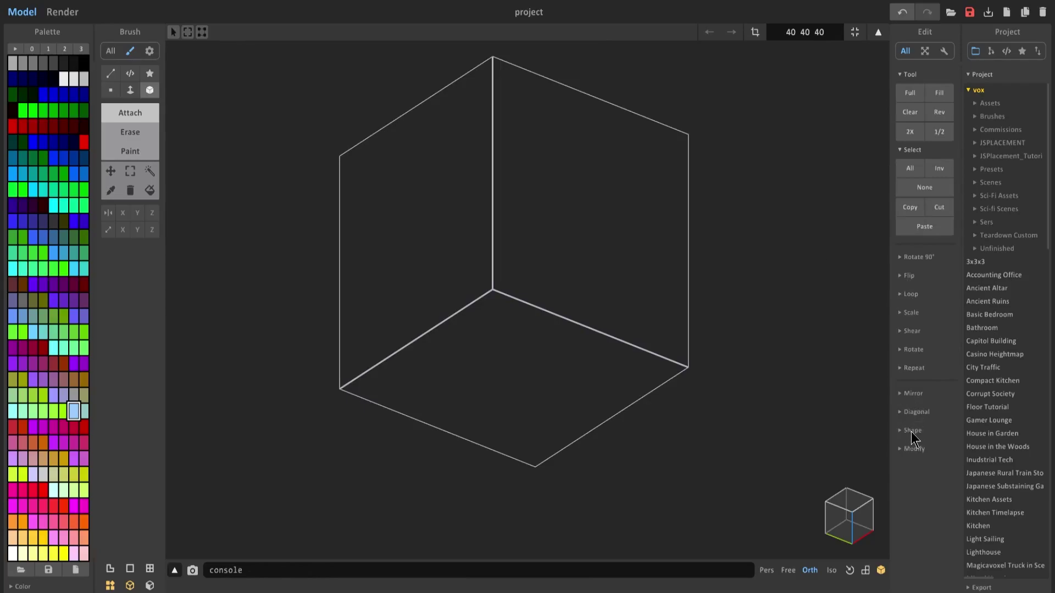
{"action": "left_click", "coordinate": [914, 431]}
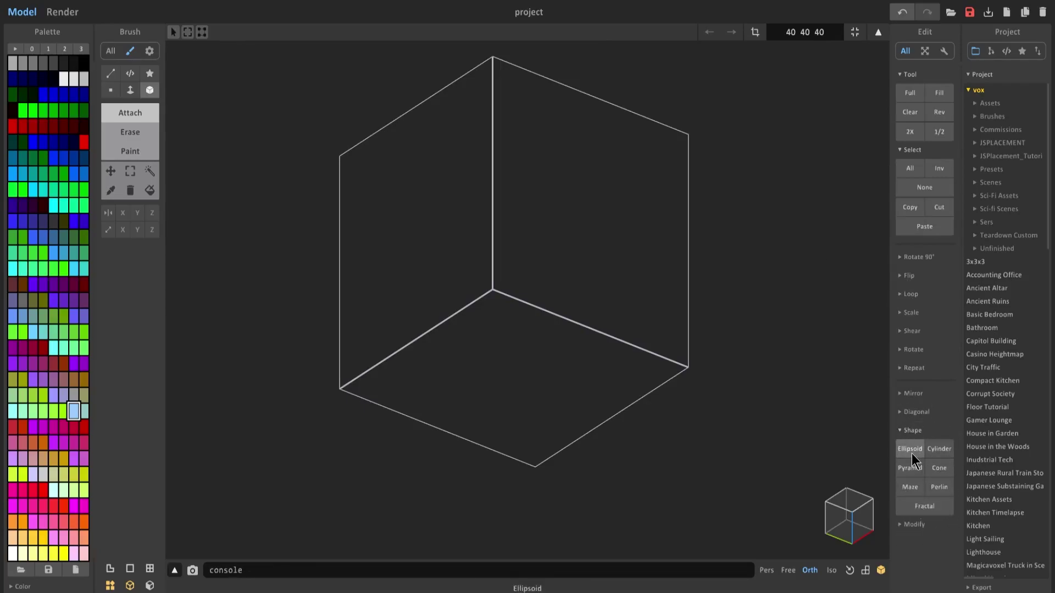
Draw a filled circle on the floor of the volume with the Geometry brush.
{"action": "right_click_drag", "start_coordinate": [499, 280], "coordinate": [477, 294]}
{"action": "scroll", "coordinate": [476, 294], "scroll_direction": "up", "scroll_amount": 3}
{"action": "left_click", "coordinate": [110, 75]}
{"action": "left_click_drag", "start_coordinate": [522, 395], "coordinate": [561, 472]}
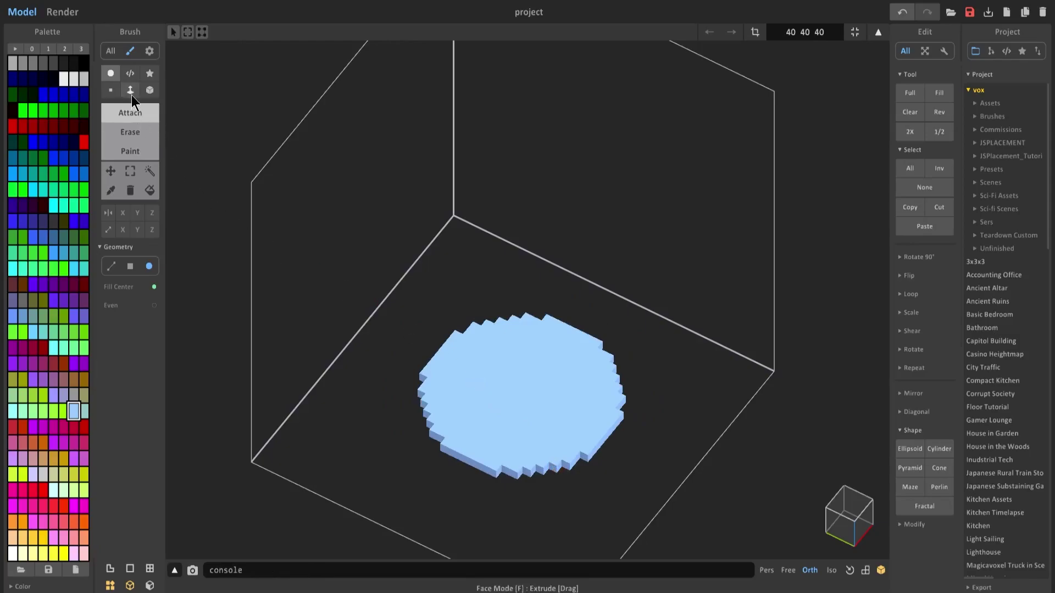
Try the Ellipsoid generator, clear the model, and generate a full-size cylinder.
{"action": "left_click", "coordinate": [912, 449]}
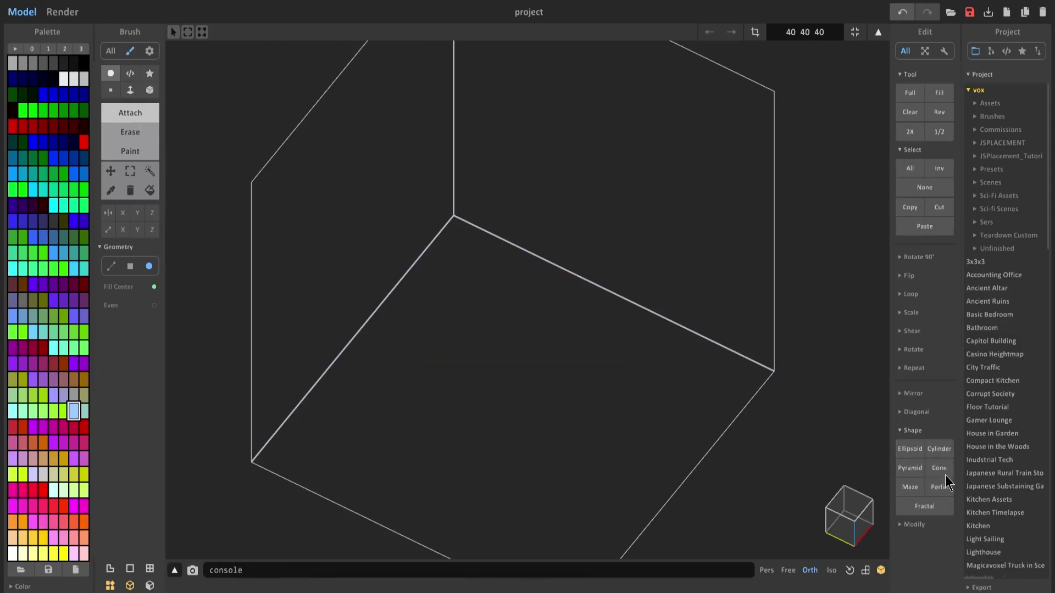
{"action": "left_click", "coordinate": [939, 449]}
{"action": "scroll", "coordinate": [887, 412], "scroll_direction": "down", "scroll_amount": 3}
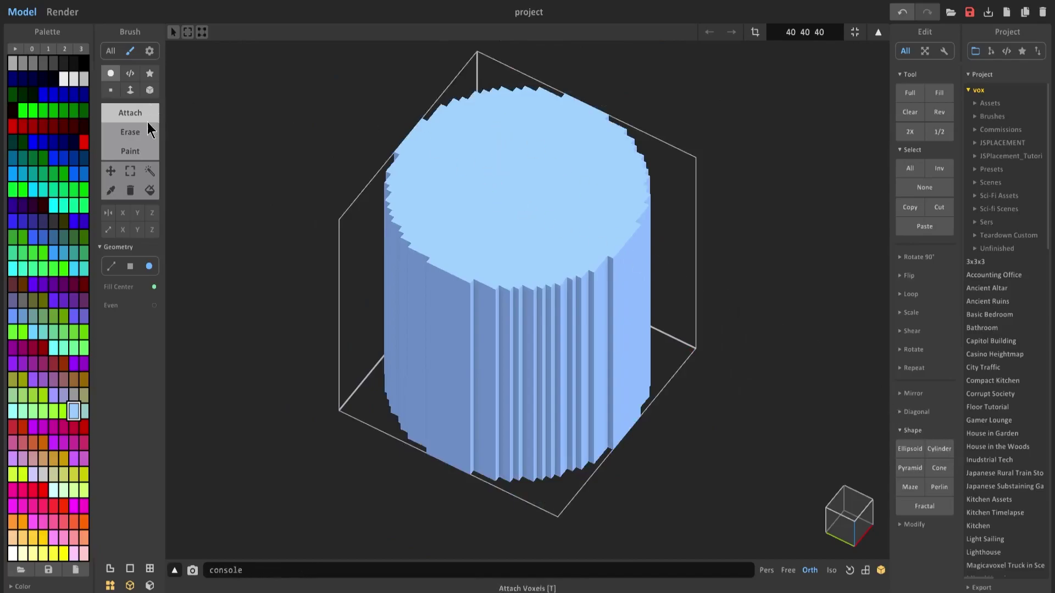
Switch the Face brush to Erase and cut the cylinder's top face down to a thin disc at the base.
{"action": "left_click", "coordinate": [131, 131]}
{"action": "left_click", "coordinate": [130, 91]}
{"action": "right_click_drag", "start_coordinate": [473, 203], "coordinate": [502, 160]}
{"action": "scroll", "coordinate": [502, 168], "scroll_direction": "down", "scroll_amount": 2}
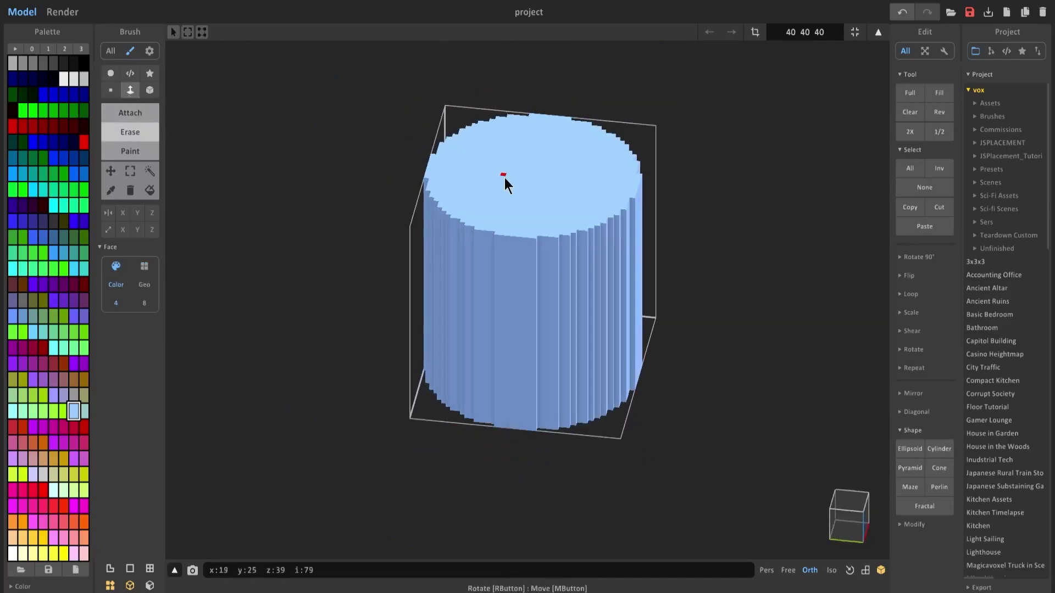
{"action": "right_click_drag", "start_coordinate": [537, 190], "coordinate": [533, 162]}
{"action": "right_click_drag", "start_coordinate": [509, 395], "coordinate": [500, 356]}
{"action": "right_click_drag", "start_coordinate": [513, 192], "coordinate": [512, 154]}
{"action": "left_click", "coordinate": [125, 83]}
{"action": "left_click_drag", "start_coordinate": [490, 180], "coordinate": [515, 361]}
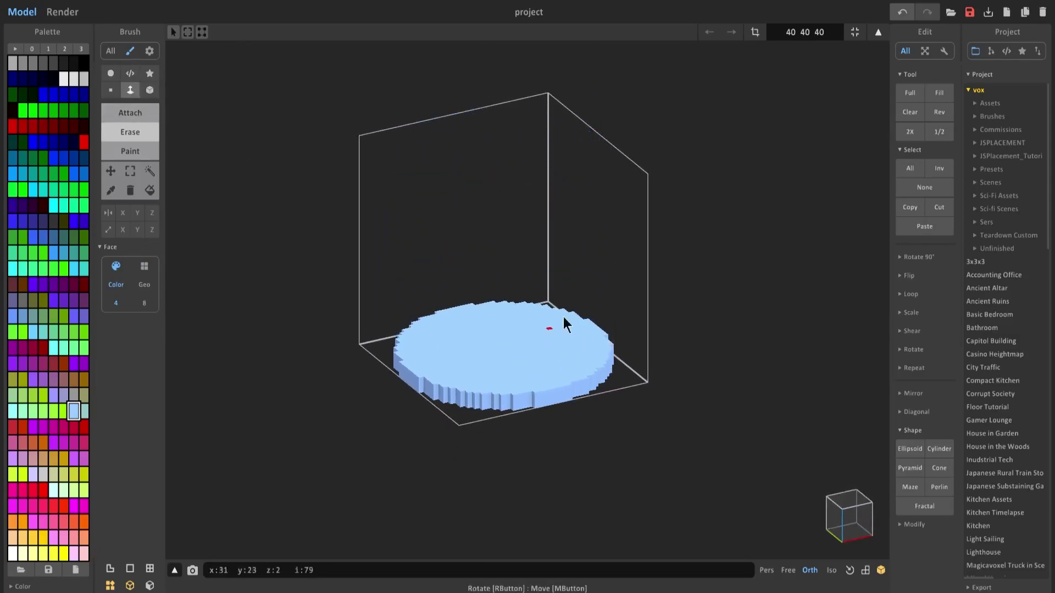
Clear the disc and generate an ellipsoid that fills the model volume.
{"action": "left_click", "coordinate": [914, 455]}
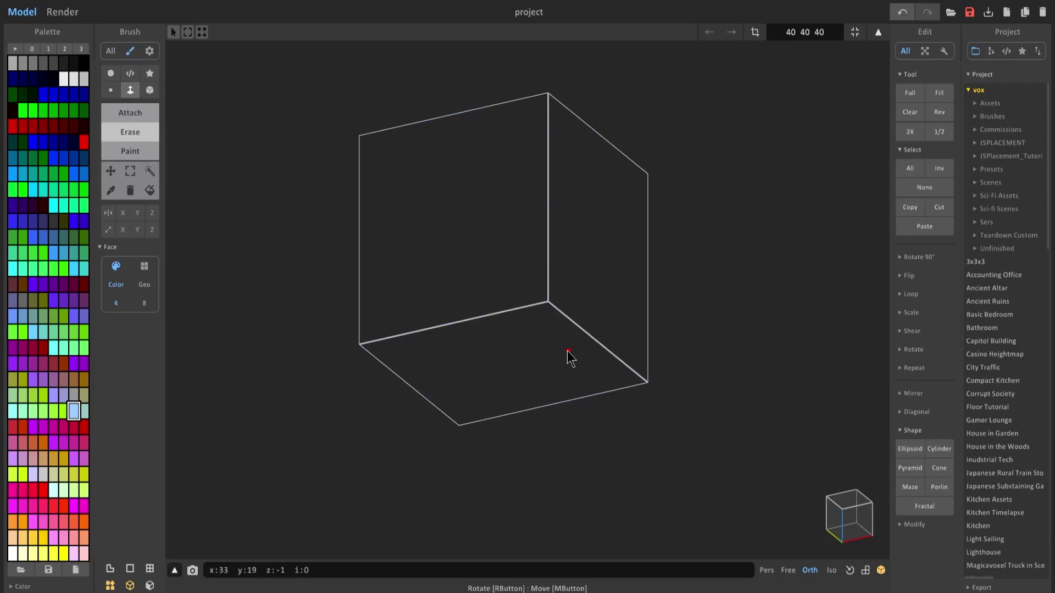
{"action": "right_click_drag", "start_coordinate": [568, 360], "coordinate": [607, 363]}
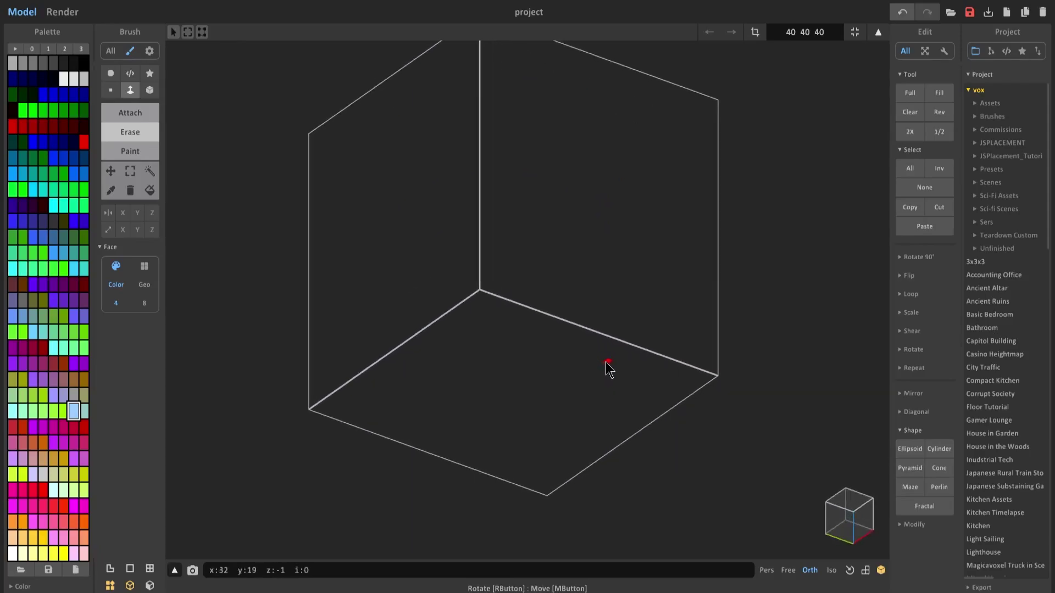
{"action": "left_click", "coordinate": [903, 449]}
{"action": "right_click_drag", "start_coordinate": [681, 343], "coordinate": [642, 332]}
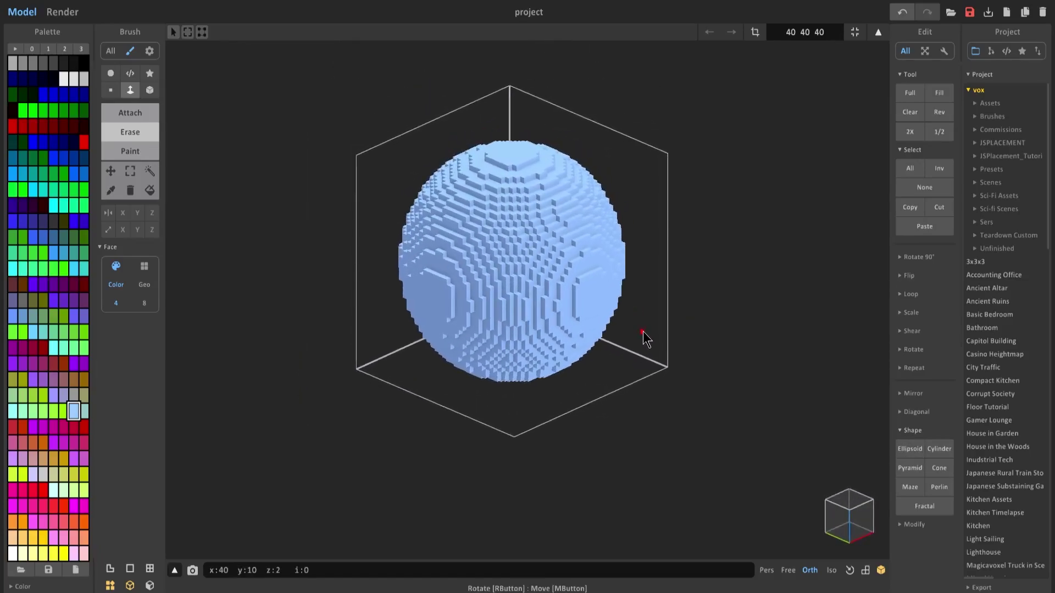
Try the Pyramid, Maze and Perlin generators in turn, with the model volume enlarged to 120 120 120.
{"action": "left_click", "coordinate": [911, 471]}
{"action": "left_click", "coordinate": [910, 486]}
{"action": "left_click", "coordinate": [940, 490]}
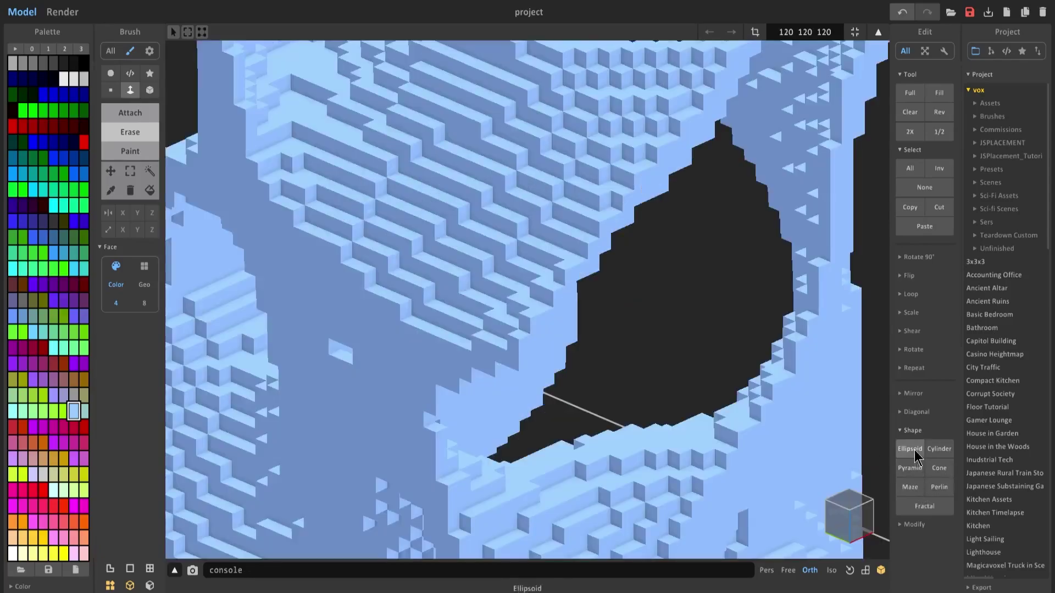
Generate an ellipsoid, cylinder, cone and Perlin shape in turn in the 120-voxel volume, and clear the model.
{"action": "left_click", "coordinate": [910, 448]}
{"action": "scroll", "coordinate": [739, 389], "scroll_direction": "down", "scroll_amount": 3}
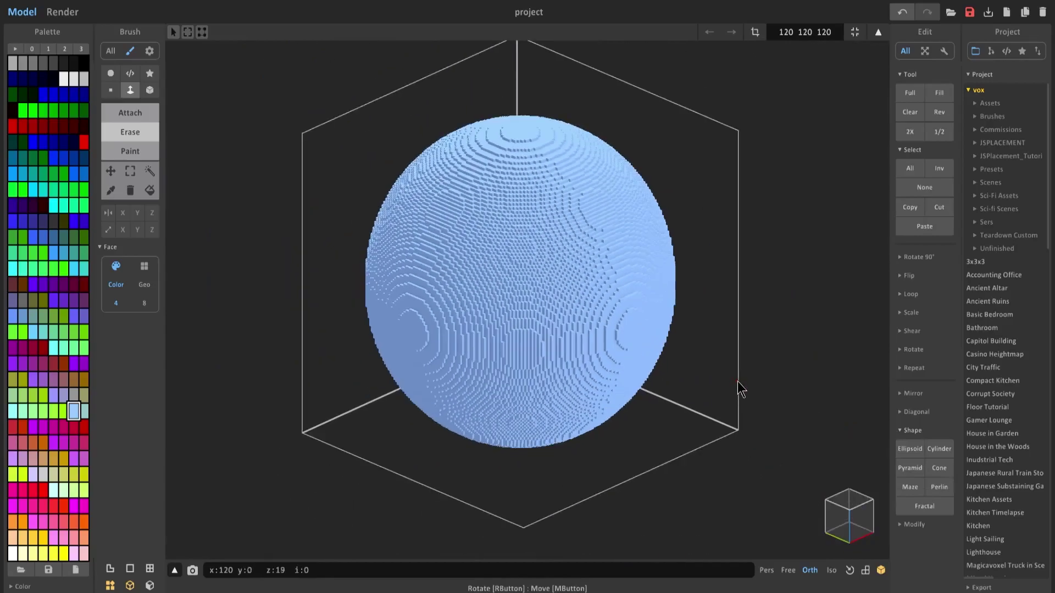
{"action": "left_click", "coordinate": [939, 449]}
{"action": "left_click", "coordinate": [941, 470]}
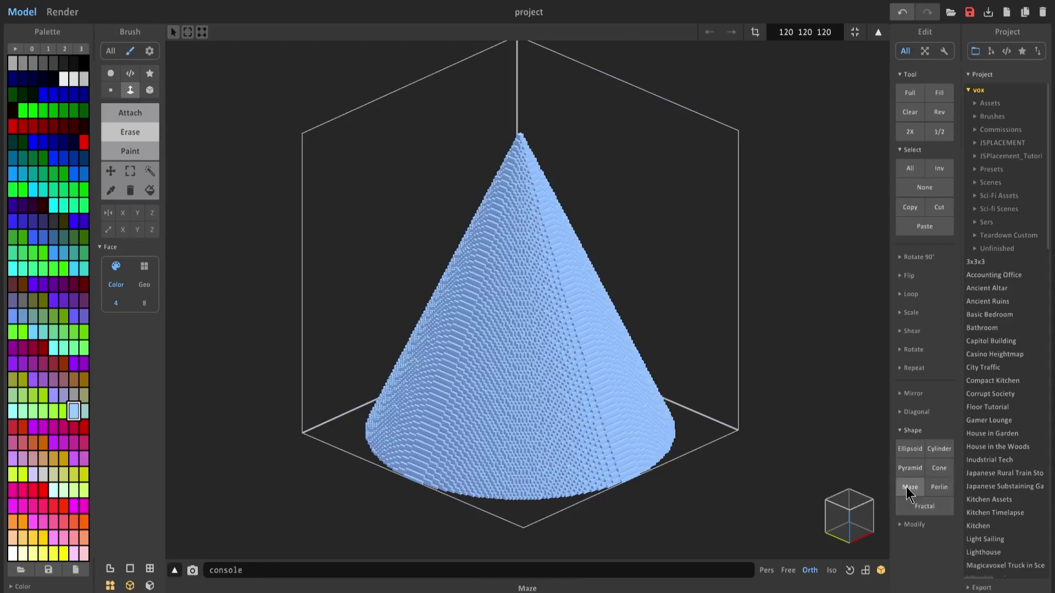
{"action": "left_click", "coordinate": [937, 487]}
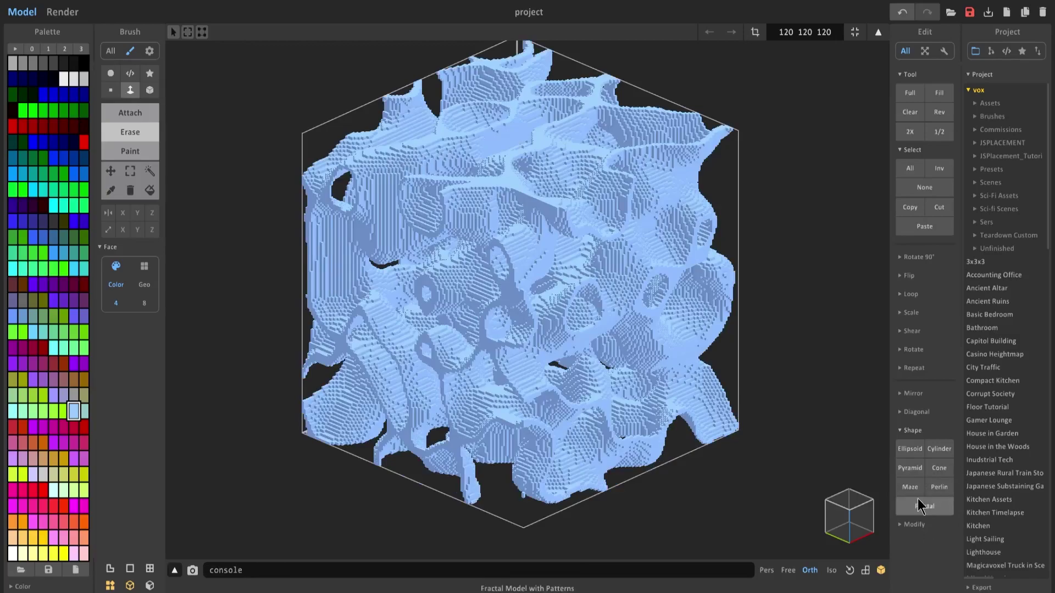
{"action": "key", "text": "Delete"}
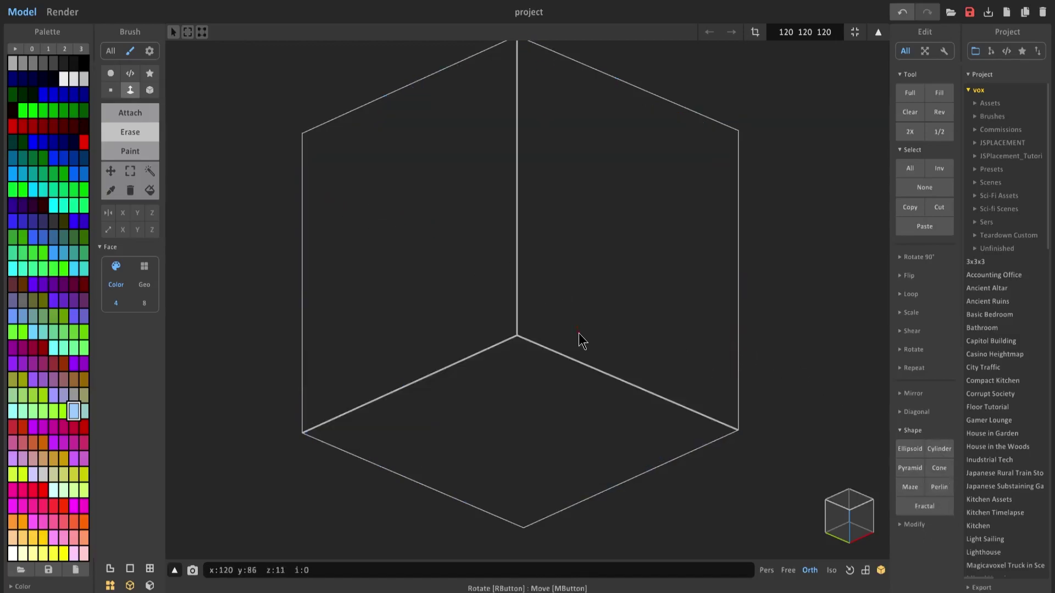
Generate a full-size cylinder in the 120 120 120 volume.
{"action": "left_click", "coordinate": [939, 448]}
{"action": "right_click_drag", "start_coordinate": [774, 363], "coordinate": [686, 231]}
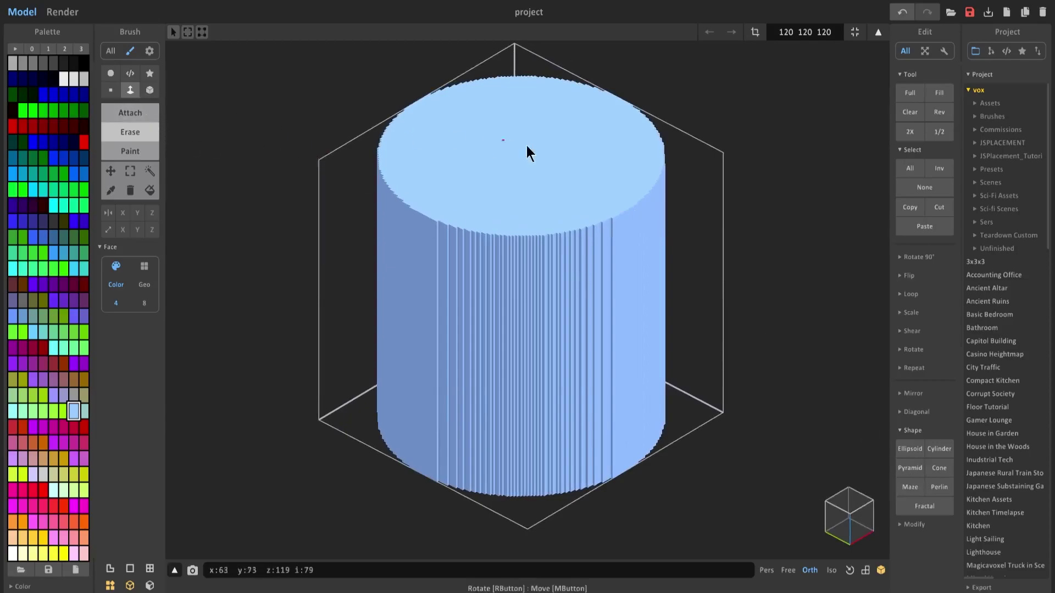
{"action": "right_click_drag", "start_coordinate": [527, 147], "coordinate": [546, 177]}
{"action": "scroll", "coordinate": [575, 236], "scroll_direction": "up", "scroll_amount": 2}
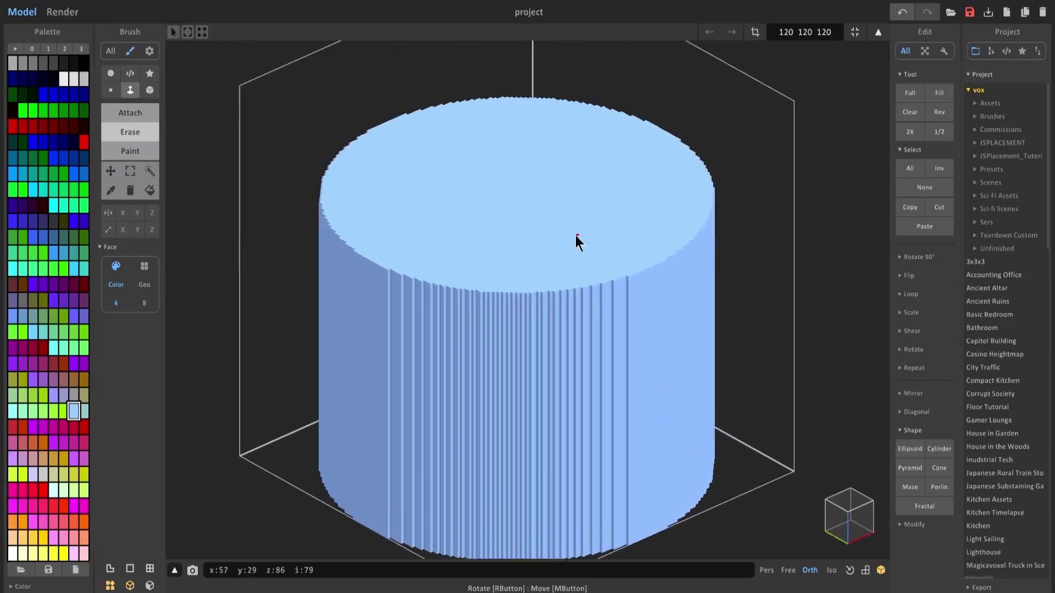
Erase a circle of radius 56 from the cylinder's top face with the Geometry brush.
{"action": "left_click", "coordinate": [111, 73]}
{"action": "right_click_drag", "start_coordinate": [245, 154], "coordinate": [481, 228]}
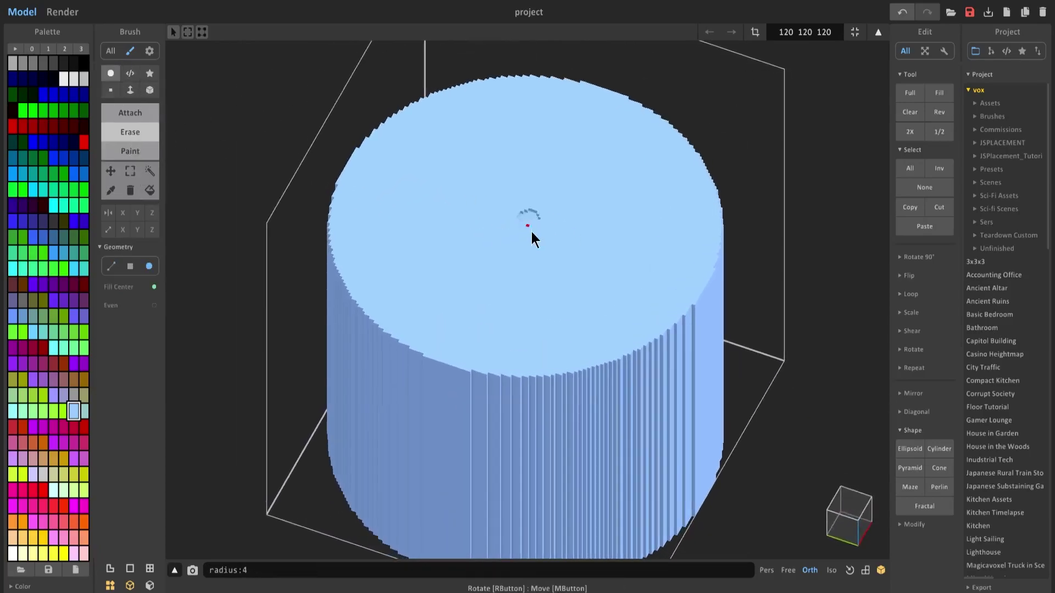
{"action": "left_click_drag", "start_coordinate": [532, 232], "coordinate": [617, 337]}
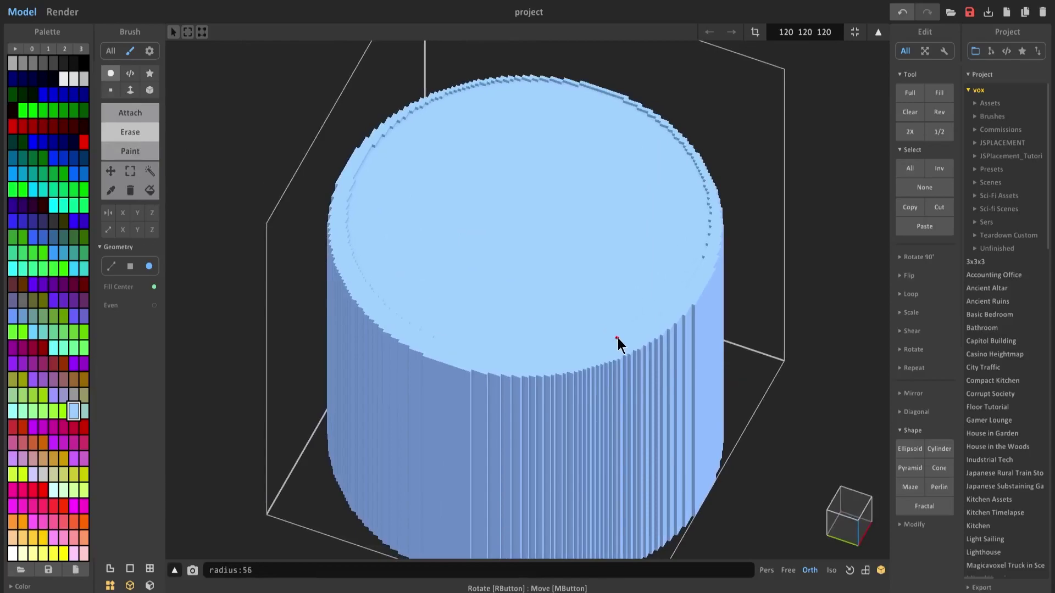
Try hollowing the cylinder by erasing its inner top face downward with the Face brush, and undo both the hollow and the circle.
{"action": "left_click", "coordinate": [130, 90]}
{"action": "left_click_drag", "start_coordinate": [542, 176], "coordinate": [559, 421]}
{"action": "right_click_drag", "start_coordinate": [559, 421], "coordinate": [497, 122]}
{"action": "key", "text": "ctrl+z"}
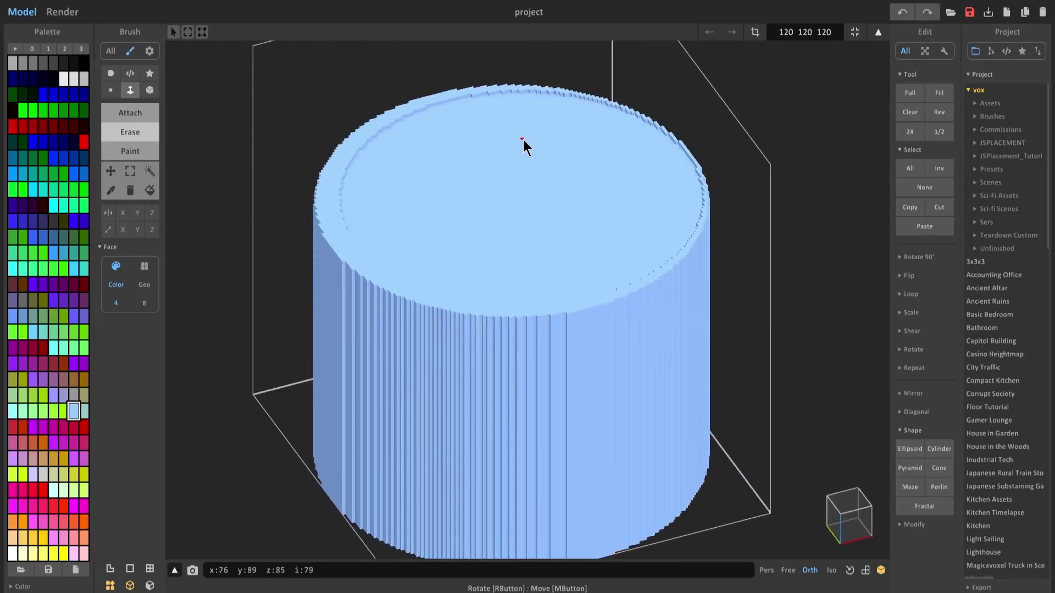
{"action": "key", "text": "ctrl+z"}
Expand the Modify options and apply Hull to remove the cylinder's invisible voxels.
{"action": "left_click", "coordinate": [914, 524]}
{"action": "scroll", "coordinate": [913, 445], "scroll_direction": "down", "scroll_amount": 2}
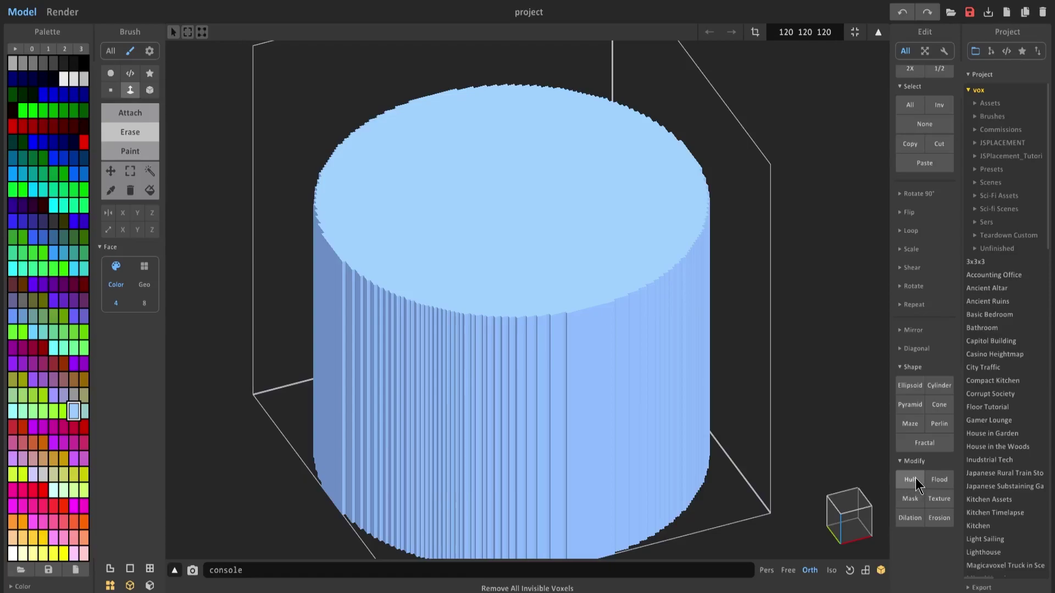
{"action": "left_click", "coordinate": [917, 482]}
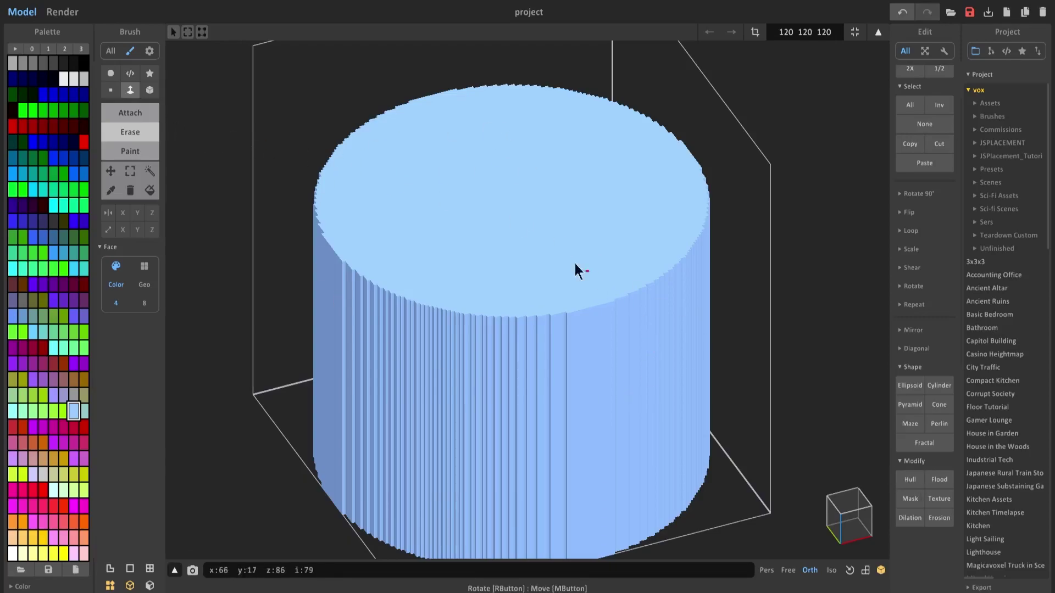
Erase a rectangular opening in the cylinder's top with the Box brush to inspect the interior, and undo the opening.
{"action": "left_click", "coordinate": [149, 91]}
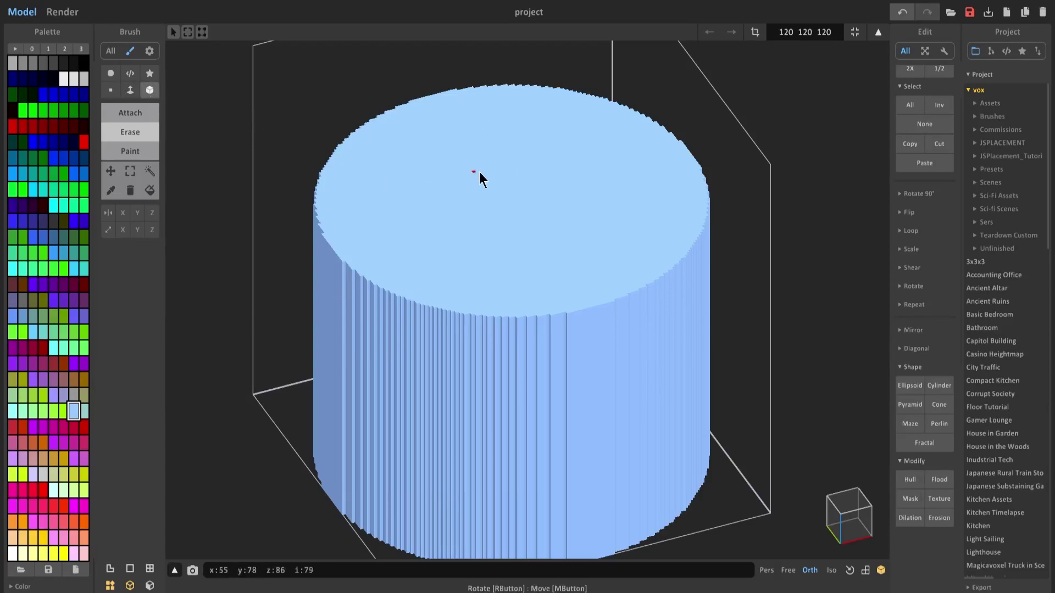
{"action": "mouse_move", "coordinate": [503, 134]}
{"action": "left_mouse_down"}
{"action": "mouse_move", "coordinate": [483, 235]}
{"action": "mouse_move", "coordinate": [451, 281]}
{"action": "left_mouse_up"}
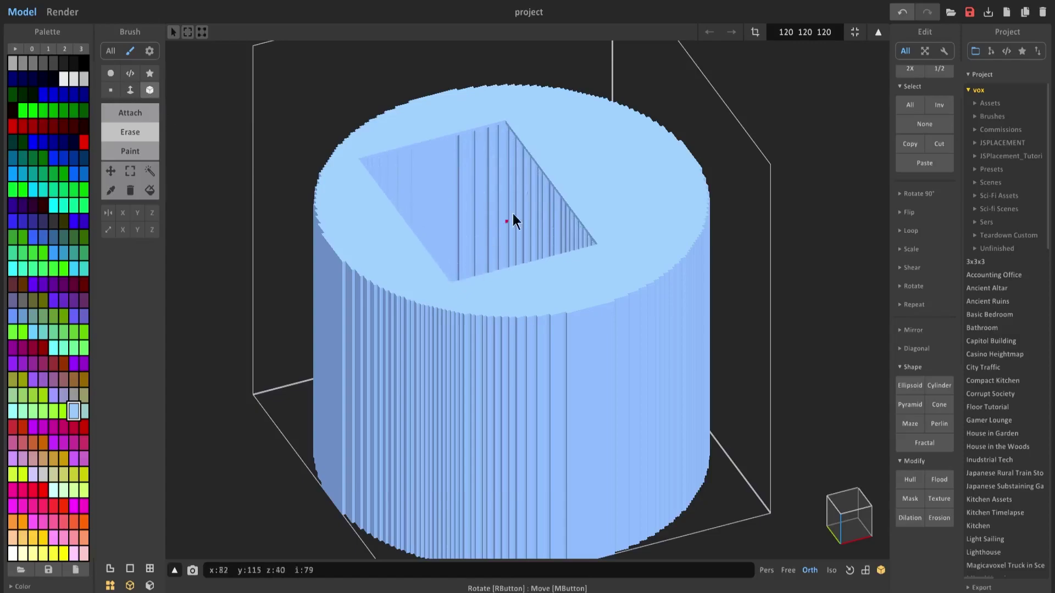
{"action": "right_click_drag", "start_coordinate": [565, 171], "coordinate": [503, 306]}
{"action": "scroll", "coordinate": [585, 278], "scroll_direction": "up", "scroll_amount": 3}
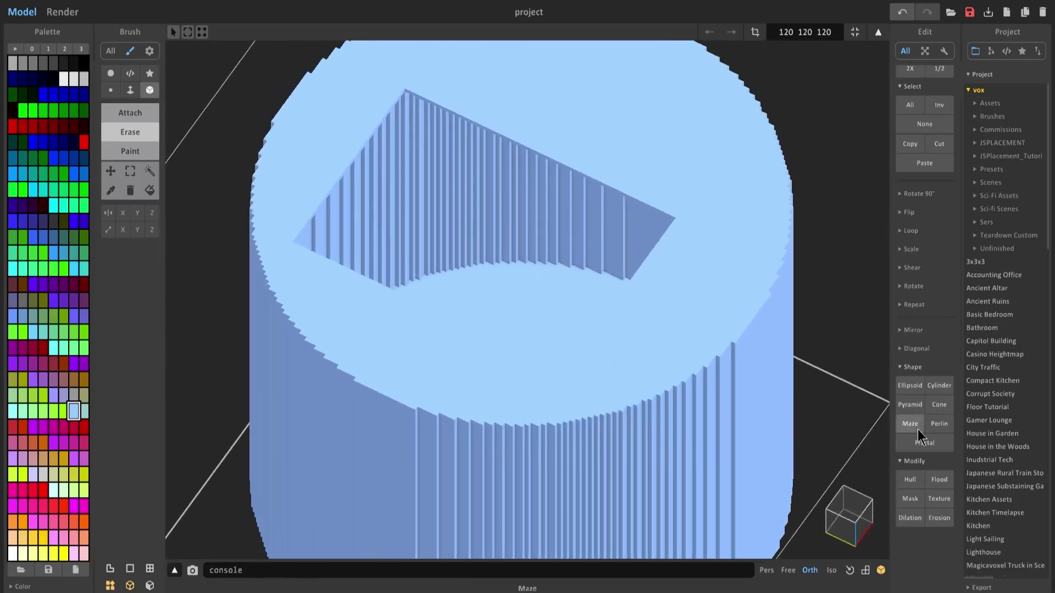
{"action": "key", "text": "ctrl+z"}
{"action": "right_click_drag", "start_coordinate": [609, 229], "coordinate": [544, 187]}
{"action": "scroll", "coordinate": [544, 187], "scroll_direction": "down", "scroll_amount": 3}
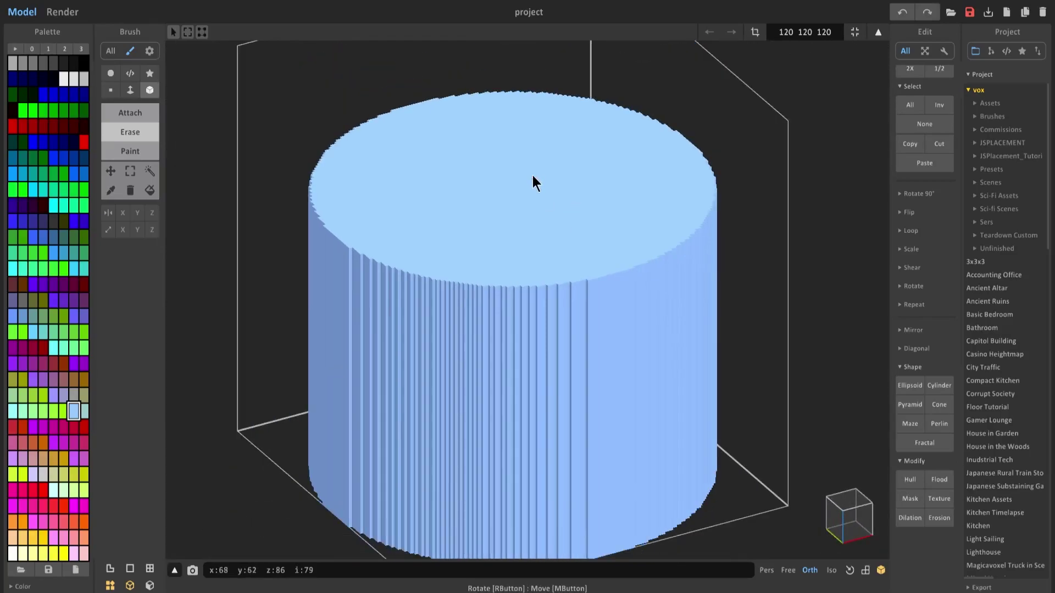
Erase a second rectangle from the cylinder's top with the Box brush and undo it.
{"action": "left_click_drag", "start_coordinate": [529, 172], "coordinate": [506, 252]}
{"action": "right_click_drag", "start_coordinate": [505, 252], "coordinate": [552, 163]}
{"action": "key", "text": "ctrl+z"}
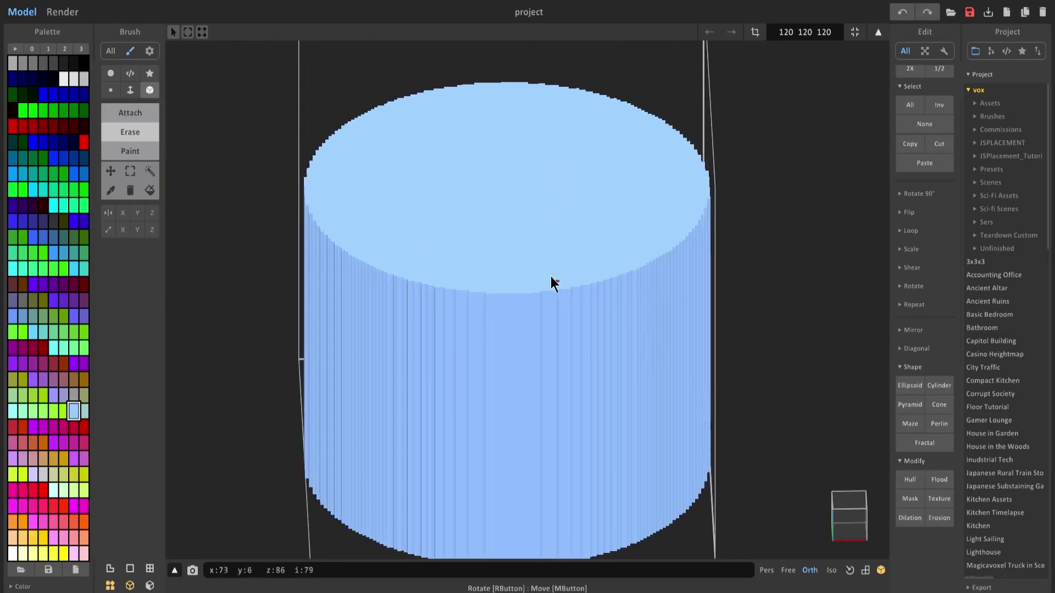
Reselect the Box brush and erase a shallow rectangular recess in the cylinder's top to check whether the interior is filled.
{"action": "right_click_drag", "start_coordinate": [551, 276], "coordinate": [641, 250]}
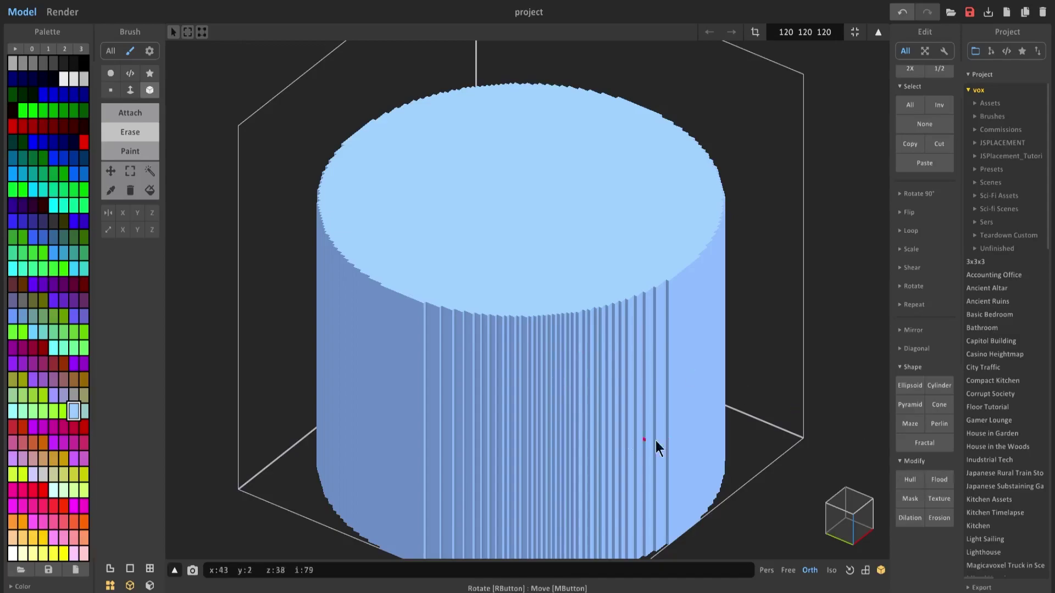
{"action": "left_click", "coordinate": [130, 91]}
{"action": "left_click", "coordinate": [149, 90]}
{"action": "left_click_drag", "start_coordinate": [518, 160], "coordinate": [528, 292]}
{"action": "right_click_drag", "start_coordinate": [528, 292], "coordinate": [472, 325]}
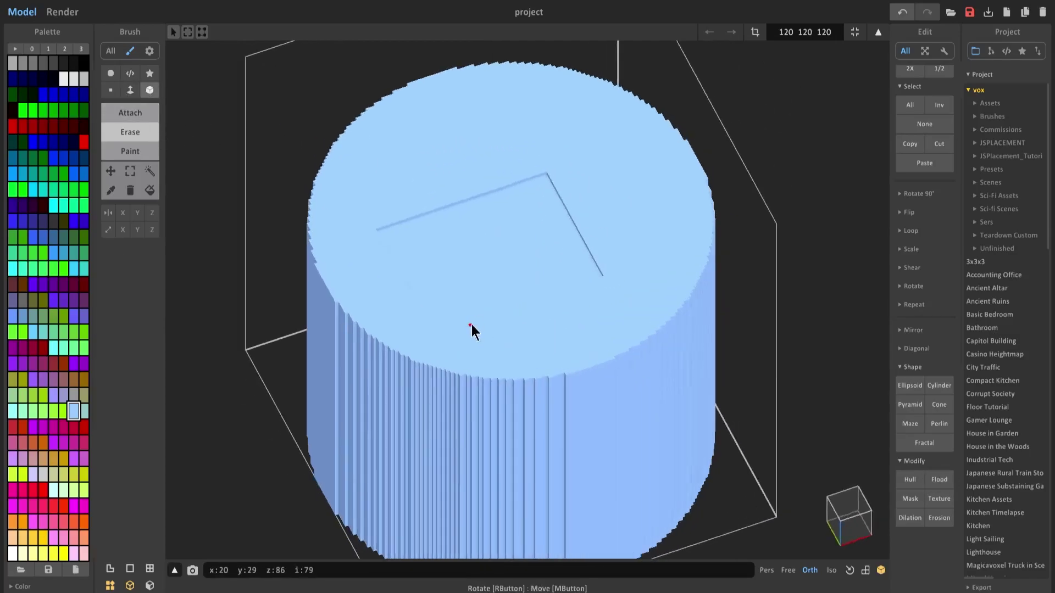
Erase the recess deeper into the cylinder's top with the Face brush to inspect whether the interior is hollow.
{"action": "left_click", "coordinate": [130, 90]}
{"action": "right_click_drag", "start_coordinate": [391, 225], "coordinate": [459, 195]}
{"action": "left_click_drag", "start_coordinate": [519, 231], "coordinate": [528, 323]}
{"action": "right_click_drag", "start_coordinate": [528, 324], "coordinate": [493, 382]}
{"action": "left_click", "coordinate": [539, 248]}
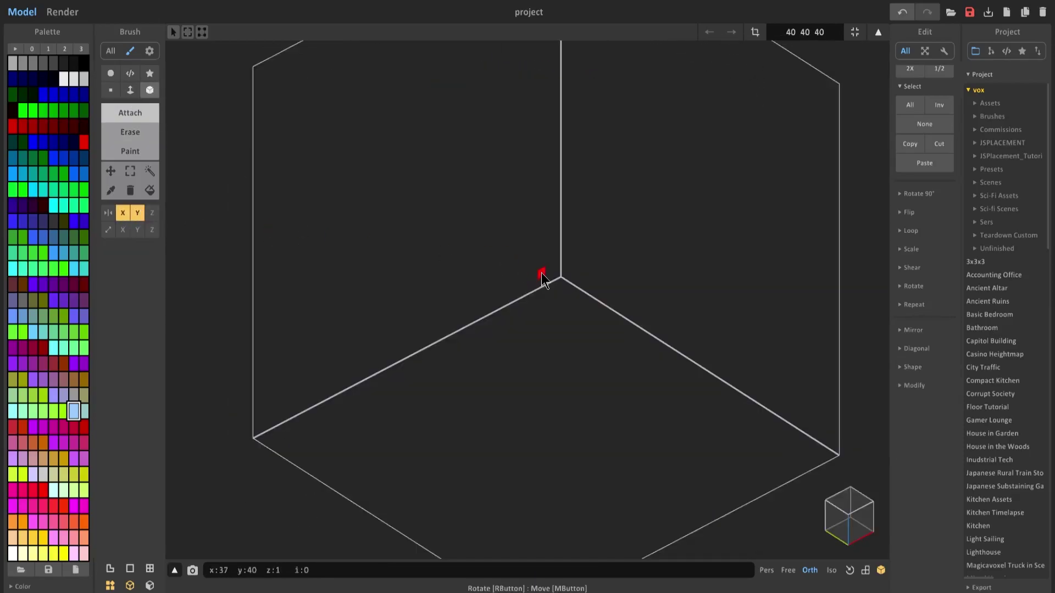
With X and Y mirroring, draw four square slabs on the volume's floor with the Box brush and top each with a 16 × 16 voxel tier.
{"action": "right_click_drag", "start_coordinate": [541, 273], "coordinate": [542, 299]}
{"action": "scroll", "coordinate": [543, 293], "scroll_direction": "down", "scroll_amount": 3}
{"action": "left_click", "coordinate": [550, 225]}
{"action": "left_click_drag", "start_coordinate": [551, 226], "coordinate": [545, 363]}
{"action": "right_click_drag", "start_coordinate": [545, 370], "coordinate": [477, 257]}
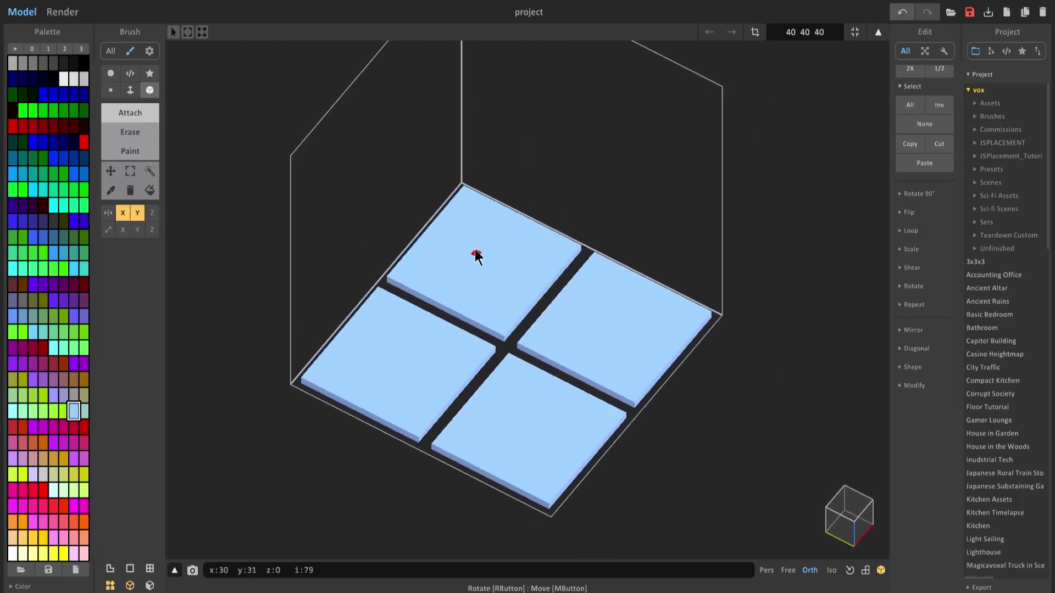
{"action": "left_click_drag", "start_coordinate": [466, 202], "coordinate": [503, 298]}
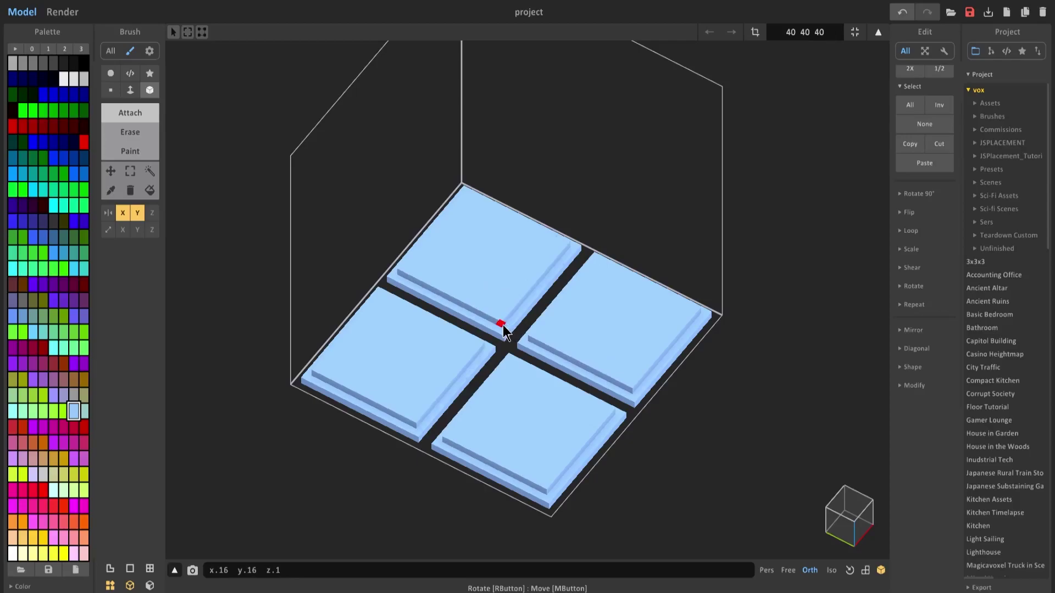
Attach a post two voxels high at each corner of the mirrored slabs.
{"action": "left_click", "coordinate": [466, 203]}
{"action": "left_click", "coordinate": [550, 245]}
{"action": "left_click", "coordinate": [499, 308]}
{"action": "left_click", "coordinate": [412, 267]}
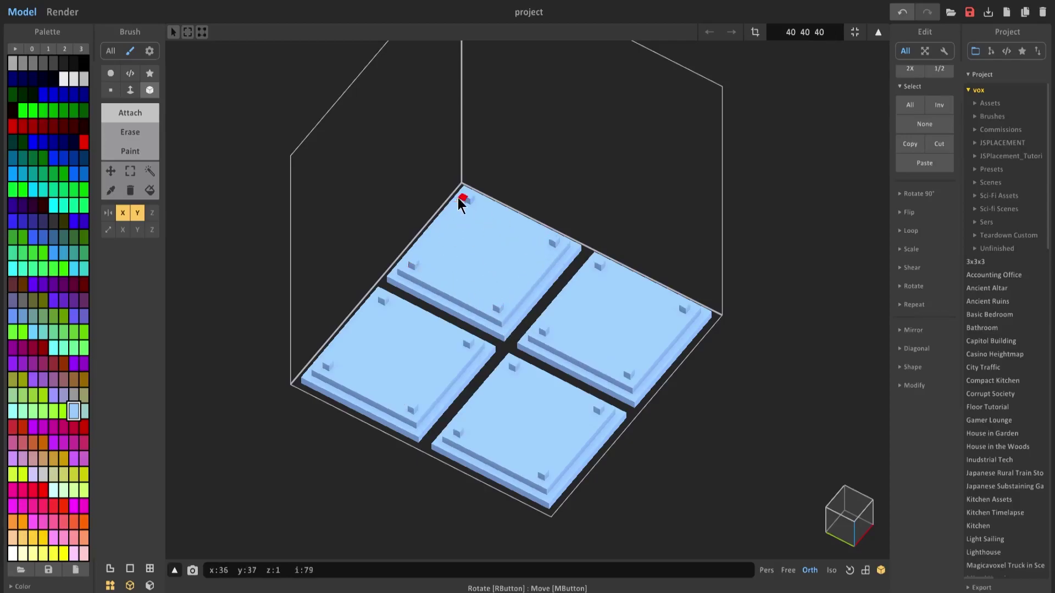
{"action": "left_click", "coordinate": [468, 197]}
{"action": "left_click", "coordinate": [555, 239]}
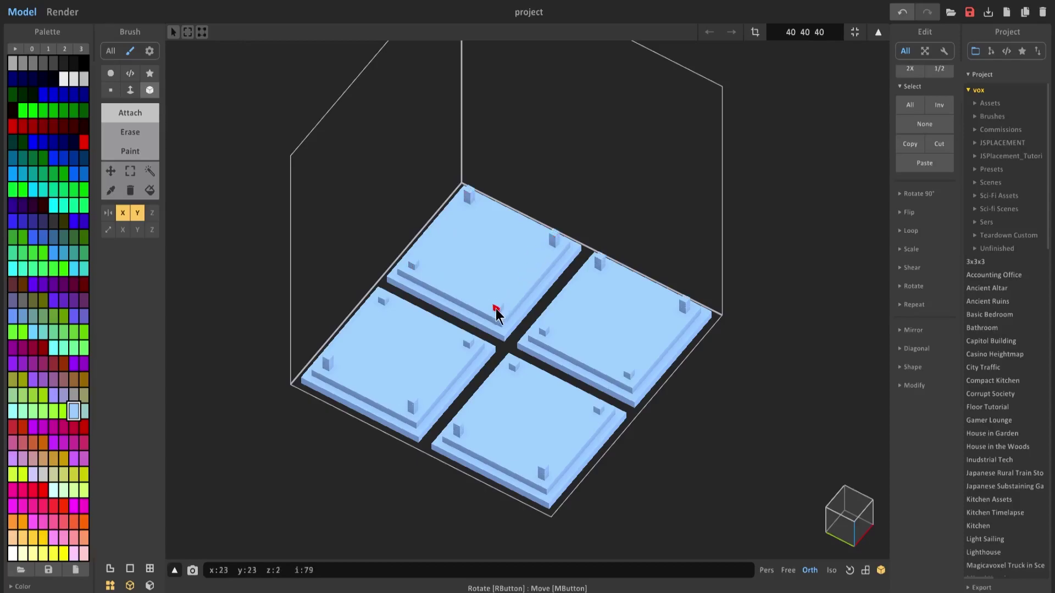
{"action": "left_click", "coordinate": [413, 262]}
{"action": "right_click_drag", "start_coordinate": [414, 265], "coordinate": [447, 192]}
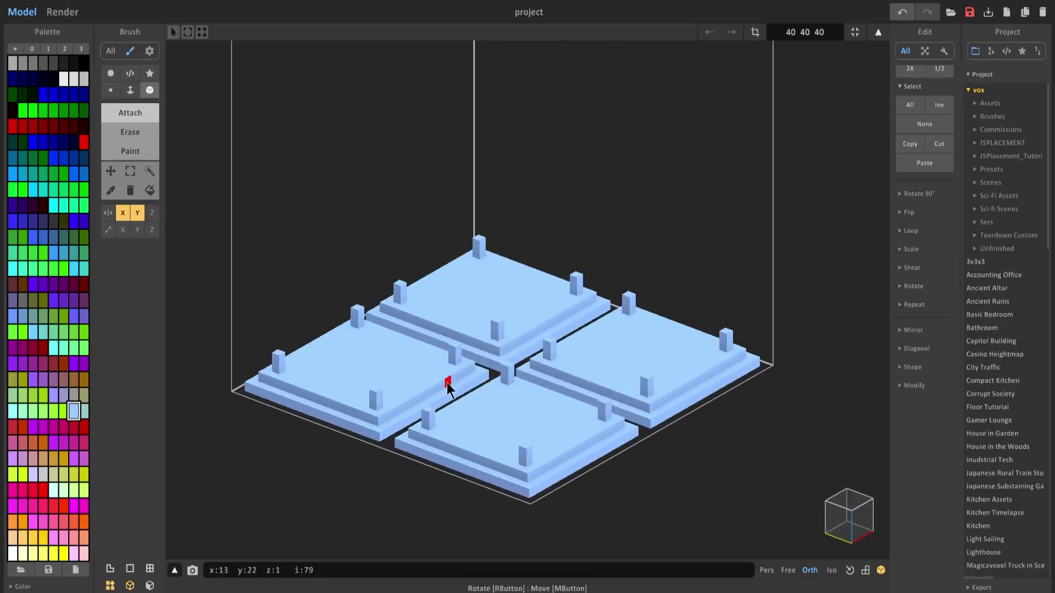
Try a vertical Box brush stroke on the side of the slabs and undo it.
{"action": "right_click_drag", "start_coordinate": [460, 367], "coordinate": [576, 374]}
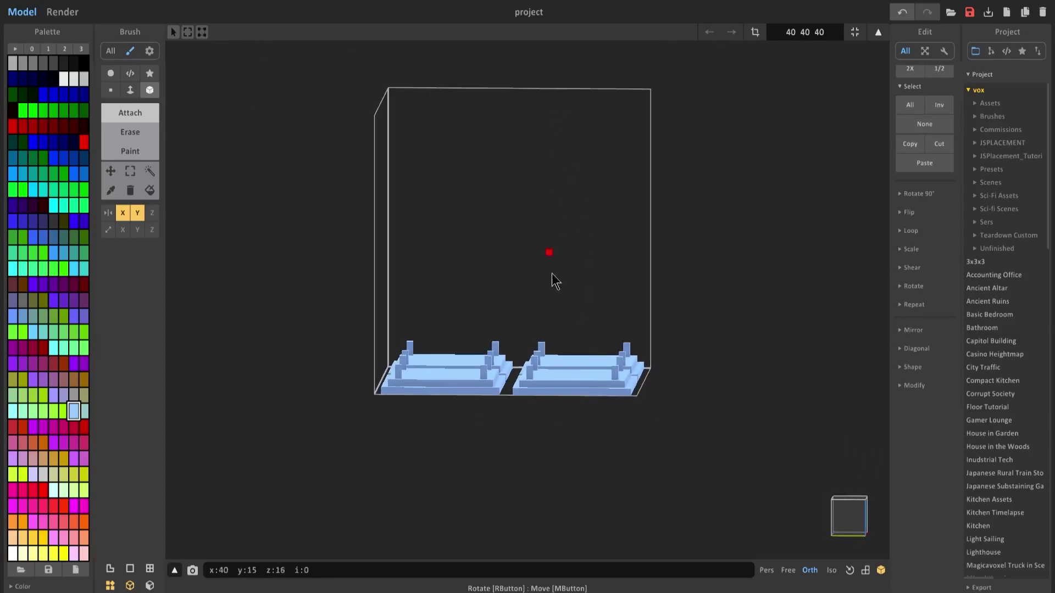
{"action": "right_click_drag", "start_coordinate": [552, 273], "coordinate": [575, 278]}
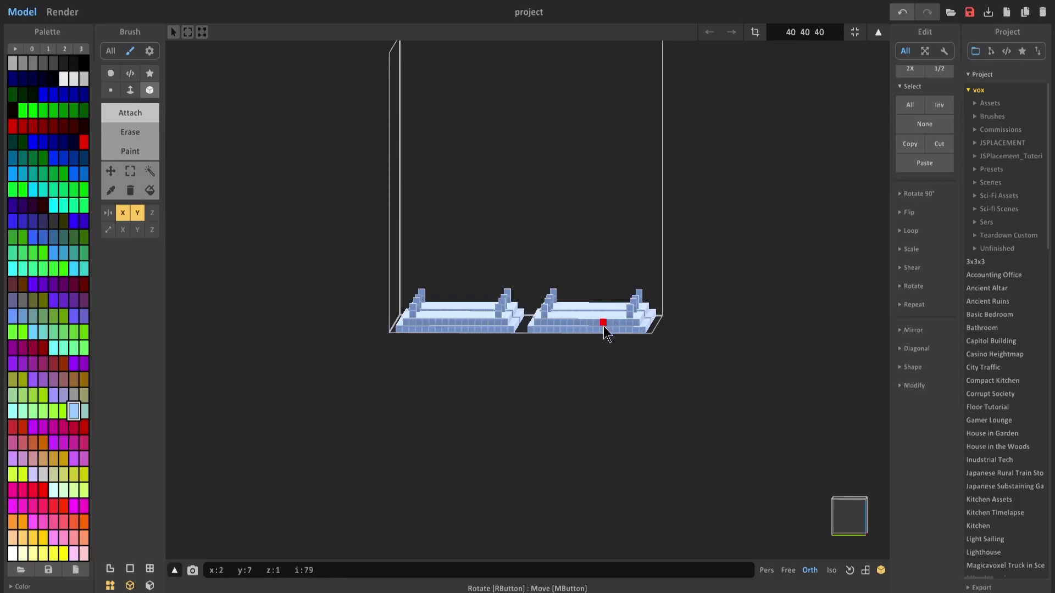
{"action": "left_click_drag", "start_coordinate": [608, 323], "coordinate": [602, 243]}
{"action": "right_click_drag", "start_coordinate": [603, 246], "coordinate": [577, 295]}
{"action": "key", "text": "ctrl+z"}
{"action": "key", "text": "ctrl+z"}
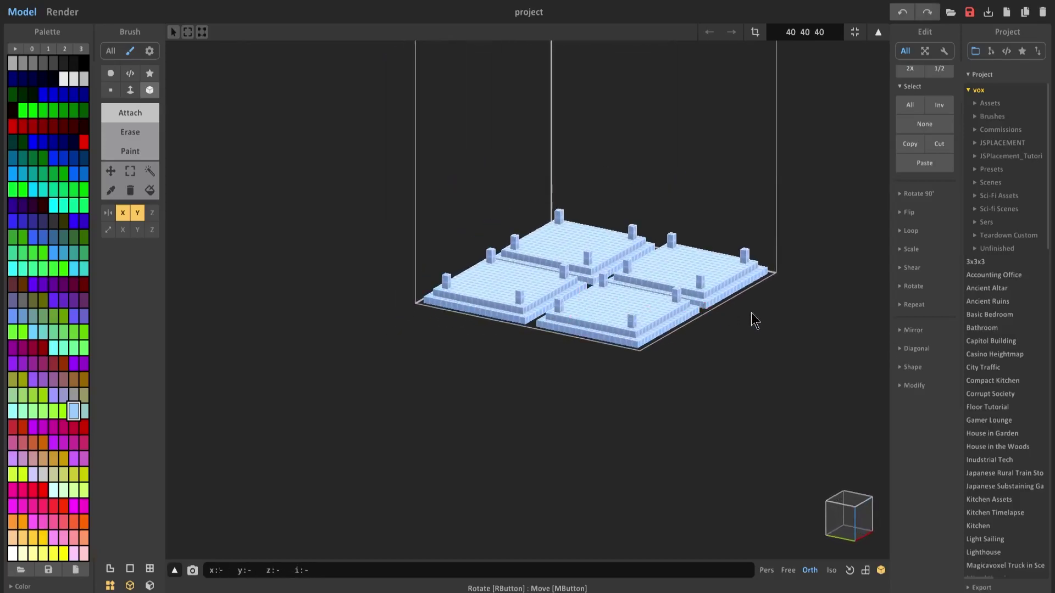
Expand the Repeat options and repeat the slab model with z 2.
{"action": "middle_click_drag", "start_coordinate": [750, 319], "coordinate": [717, 331]}
{"action": "left_click", "coordinate": [912, 305]}
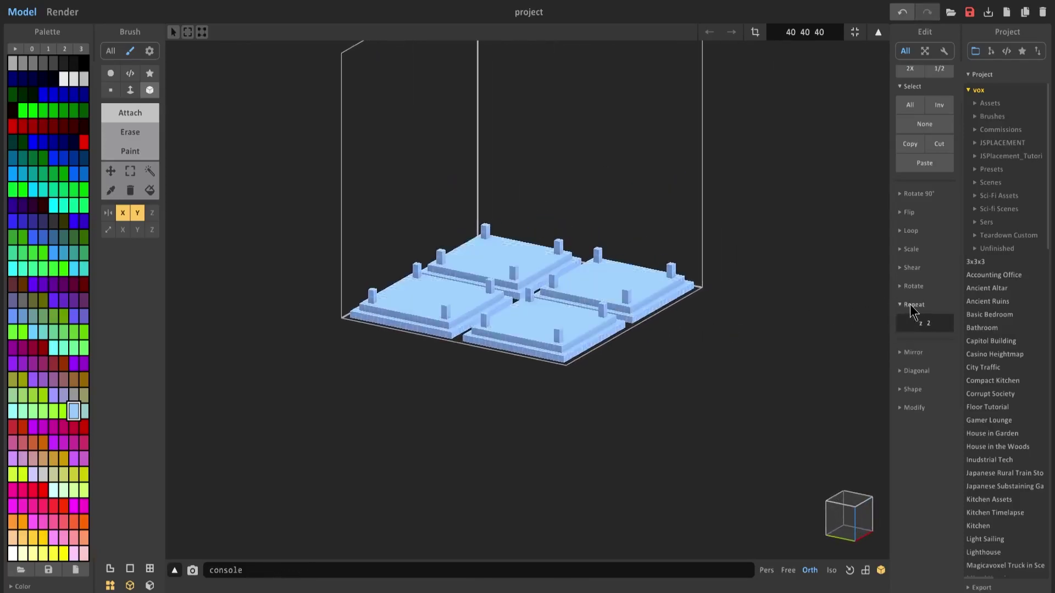
{"action": "right_click_drag", "start_coordinate": [804, 265], "coordinate": [764, 269]}
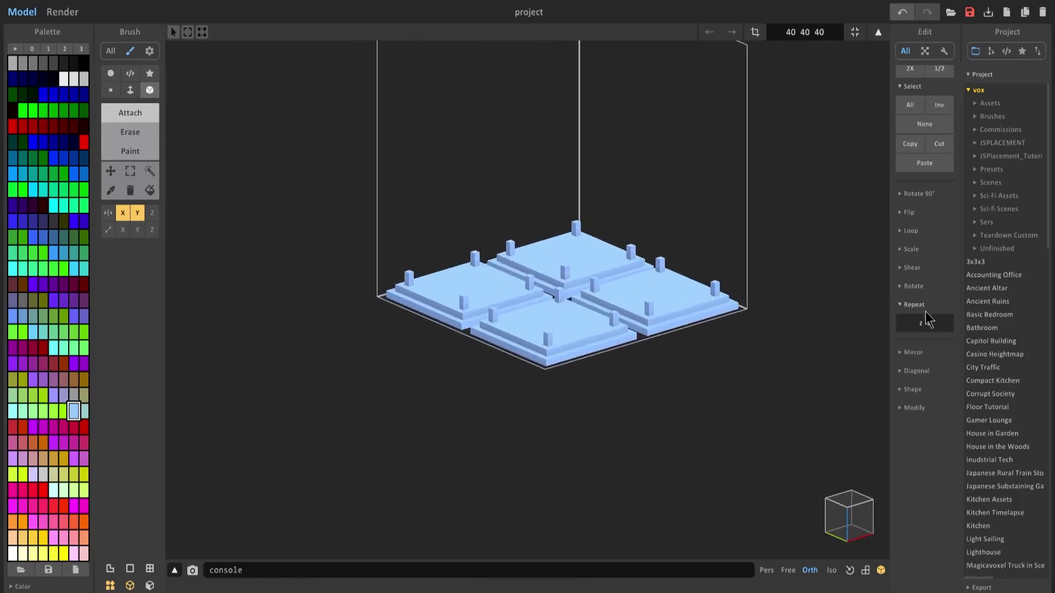
{"action": "left_click", "coordinate": [923, 323]}
{"action": "type", "text": "22"}
{"action": "key", "text": "Return"}
{"action": "scroll", "coordinate": [925, 307], "scroll_direction": "up", "scroll_amount": 3}
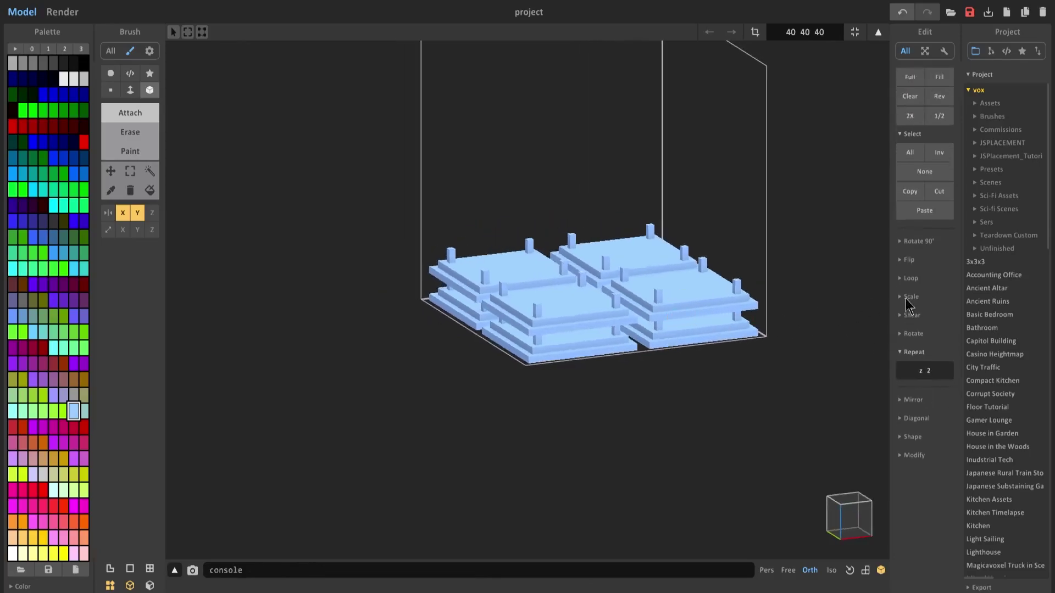
Apply the z 2 repeat three more times to stack the floors into a tower.
{"action": "scroll", "coordinate": [752, 308], "scroll_direction": "up", "scroll_amount": 2}
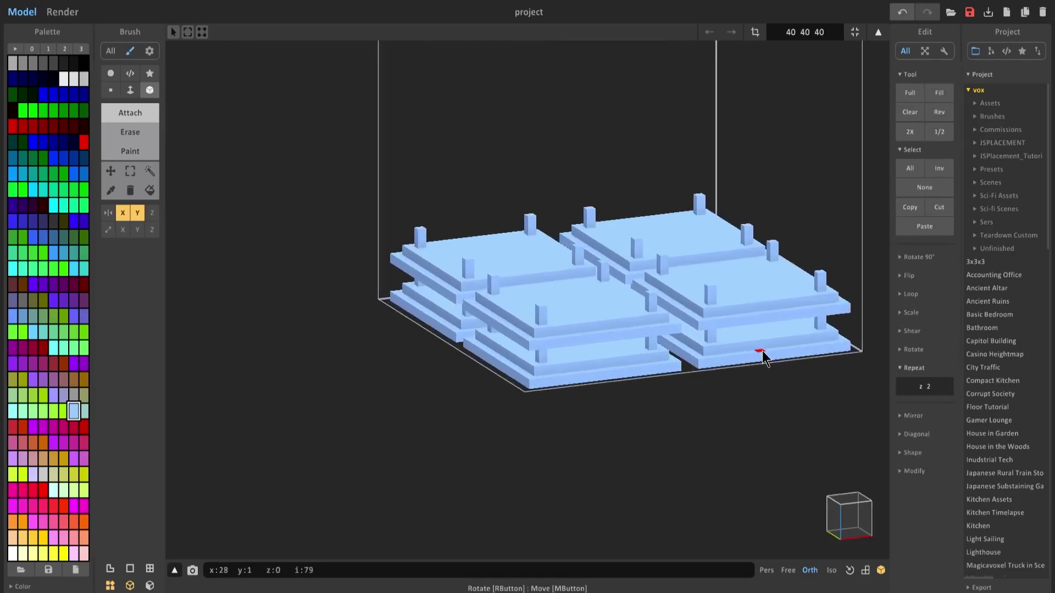
{"action": "left_click", "coordinate": [931, 384]}
{"action": "key", "text": "Return"}
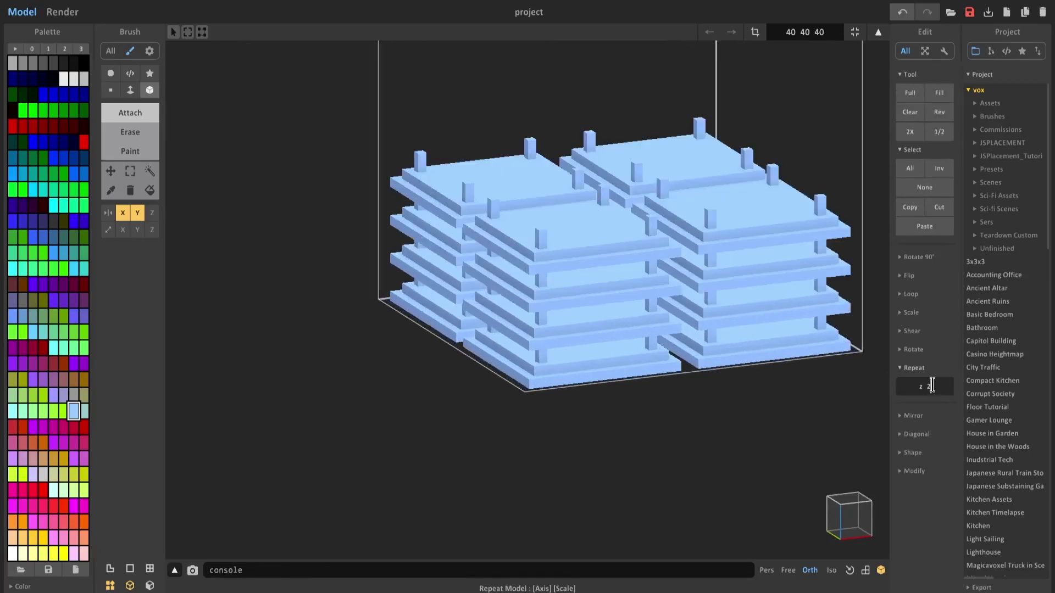
{"action": "key", "text": "Return"}
{"action": "scroll", "coordinate": [805, 322], "scroll_direction": "down", "scroll_amount": 2}
{"action": "key", "text": "Return"}
{"action": "scroll", "coordinate": [708, 303], "scroll_direction": "down", "scroll_amount": 3}
{"action": "right_click_drag", "start_coordinate": [709, 301], "coordinate": [707, 303]}
{"action": "middle_click_drag", "start_coordinate": [710, 303], "coordinate": [640, 346]}
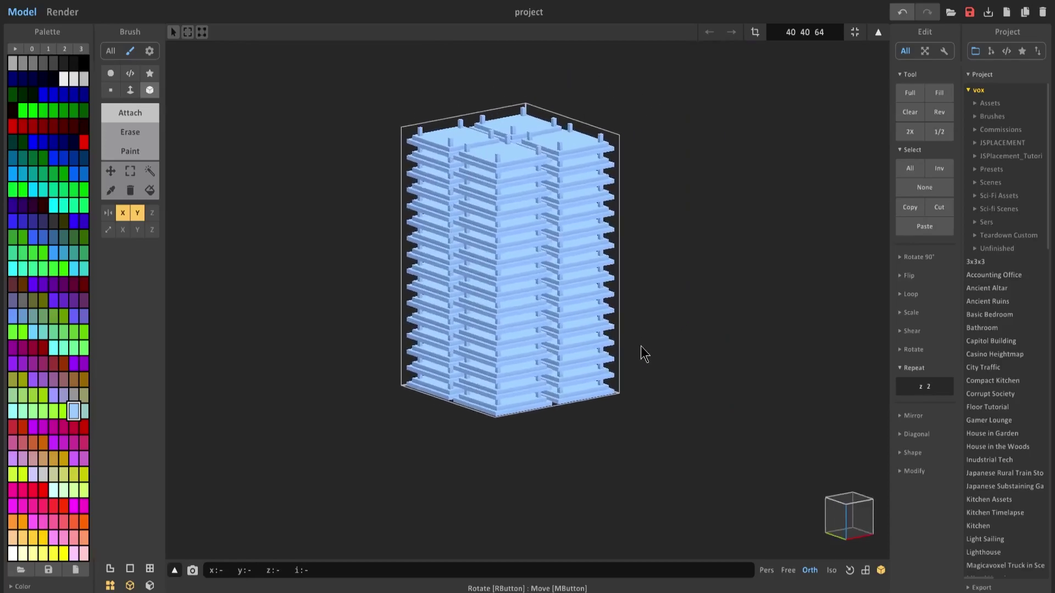
Preview the tower in Render mode, and move it up onto the ground in the world editor.
{"action": "left_click", "coordinate": [62, 12]}
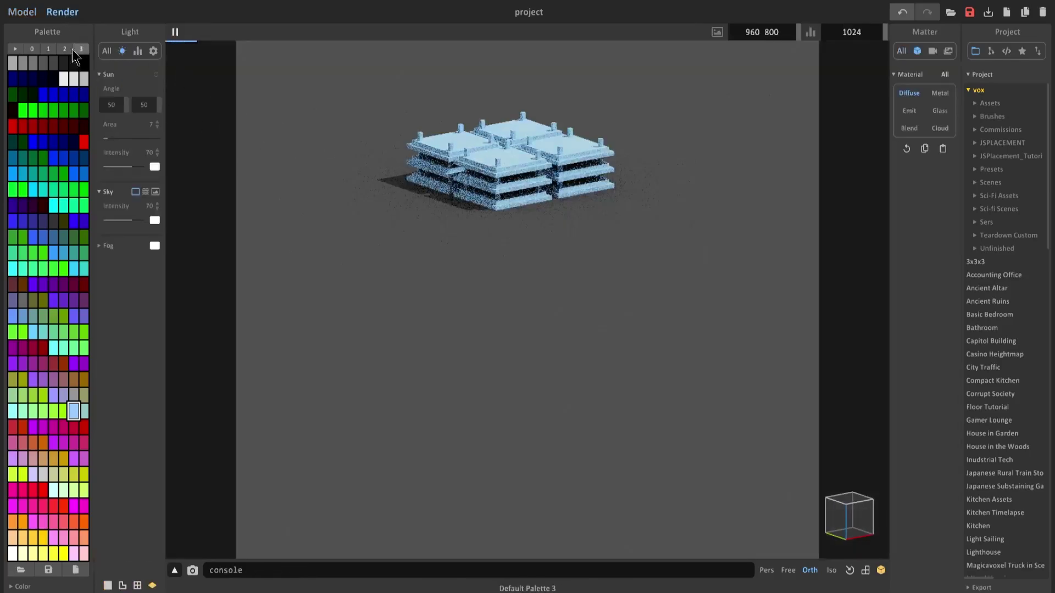
{"action": "left_click", "coordinate": [32, 14]}
{"action": "key", "text": "Tab"}
{"action": "key", "text": "g"}
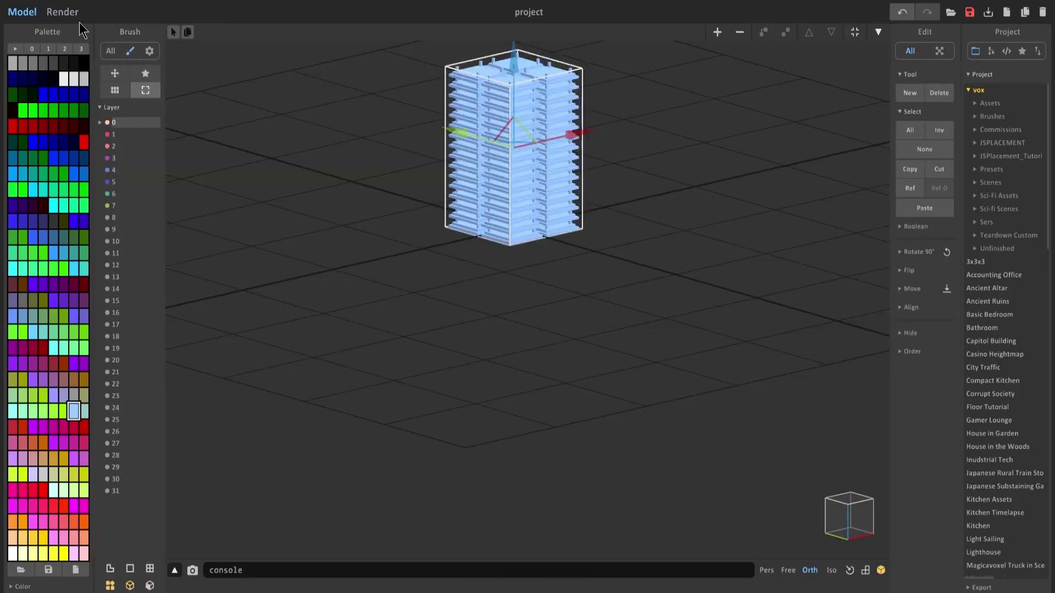
Render the grounded tower to examine it closely, and return to editing the voxel model.
{"action": "left_click", "coordinate": [65, 13]}
{"action": "scroll", "coordinate": [407, 213], "scroll_direction": "up", "scroll_amount": 3}
{"action": "middle_click_drag", "start_coordinate": [408, 213], "coordinate": [426, 292]}
{"action": "scroll", "coordinate": [462, 305], "scroll_direction": "up", "scroll_amount": 2}
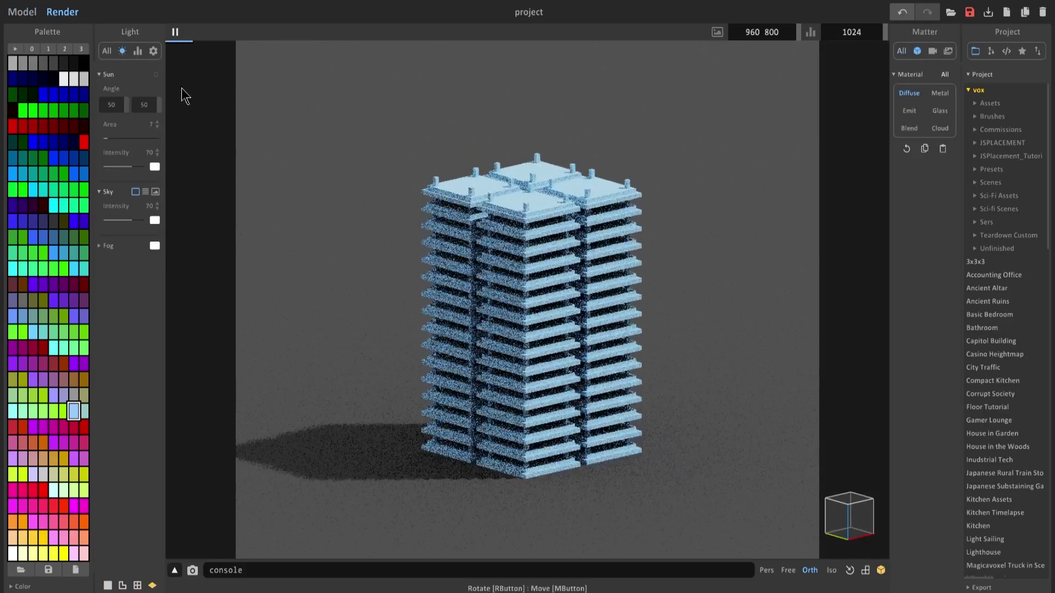
{"action": "left_click", "coordinate": [31, 14]}
{"action": "key", "text": "Tab"}
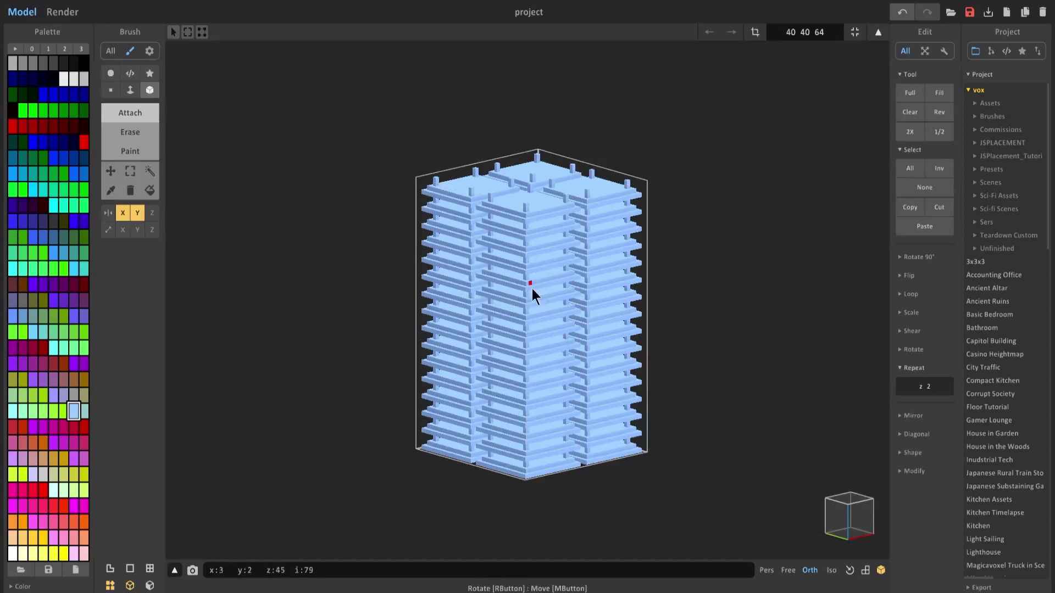
Repeat the tower along the x axis with x 2.
{"action": "left_click", "coordinate": [936, 392]}
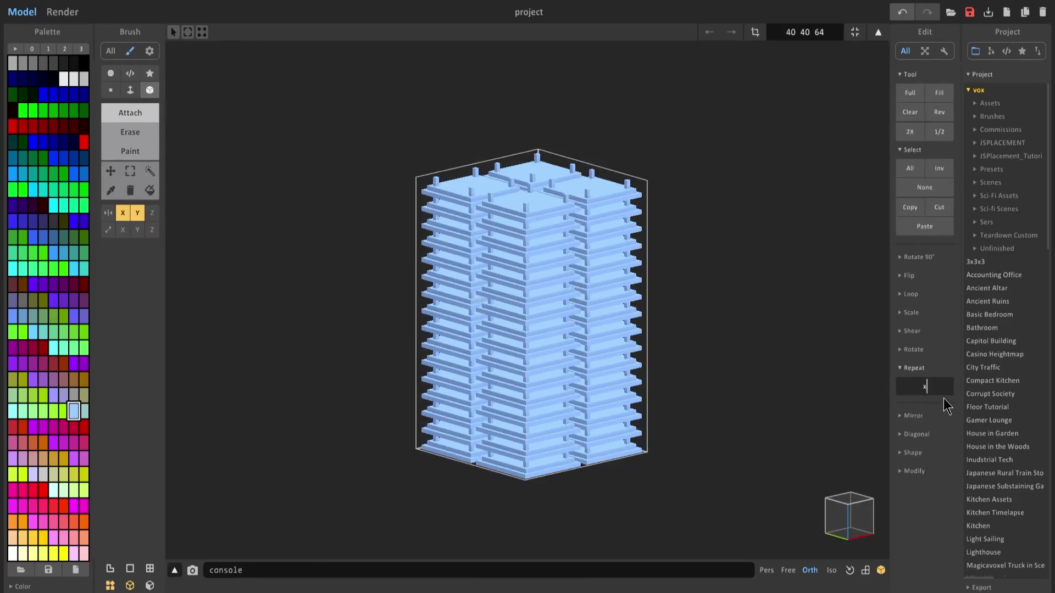
{"action": "type", "text": "x"}
{"action": "key", "text": "Return"}
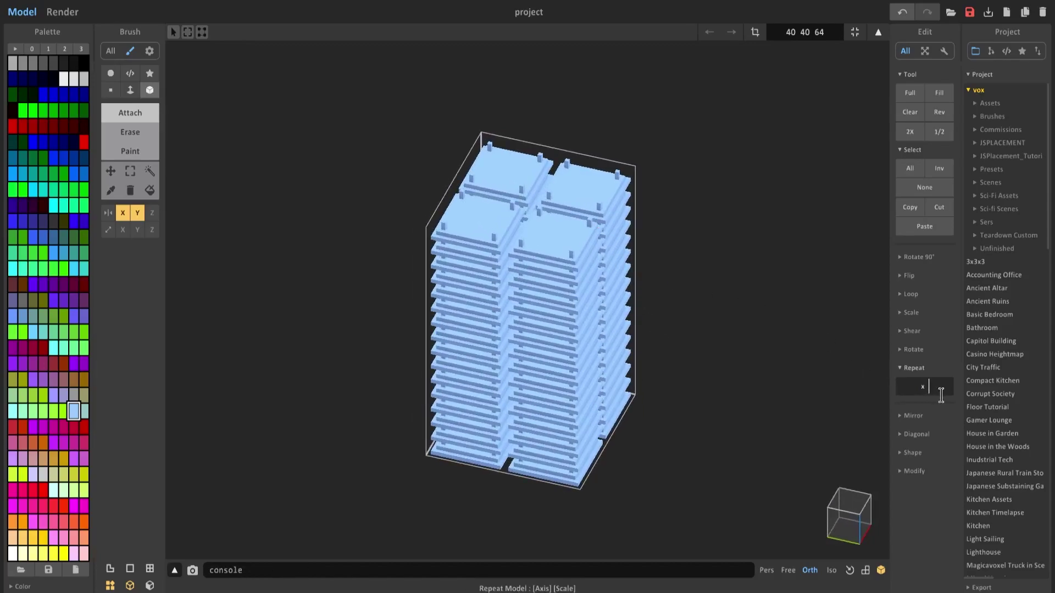
{"action": "type", "text": "2"}
{"action": "key", "text": "Return"}
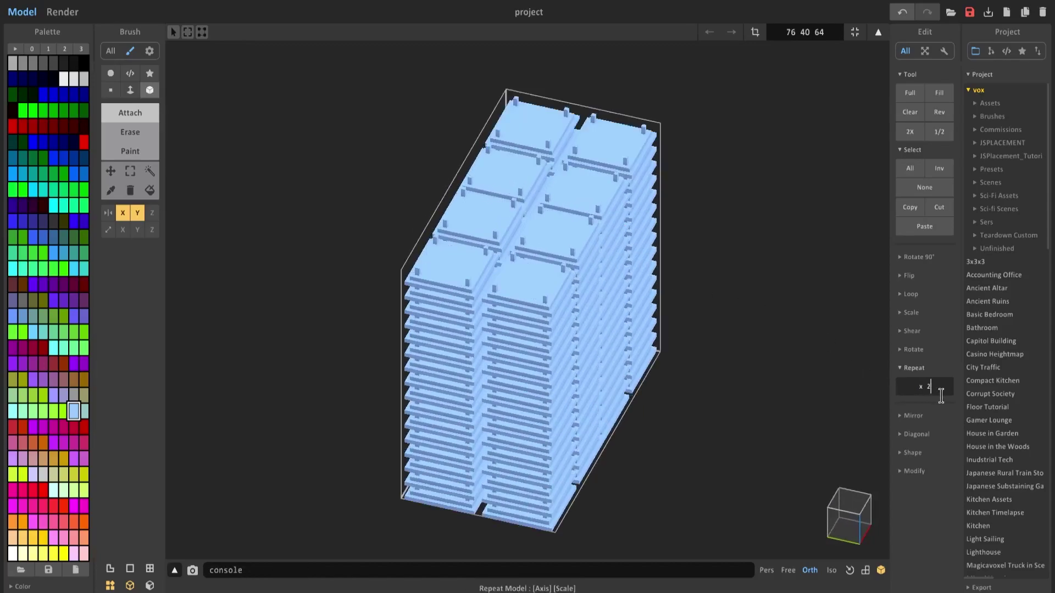
{"action": "right_click_drag", "start_coordinate": [842, 381], "coordinate": [869, 361]}
Repeat the widened tower by 2 along all axes, and undo both this and the x repeat.
{"action": "left_click", "coordinate": [907, 383]}
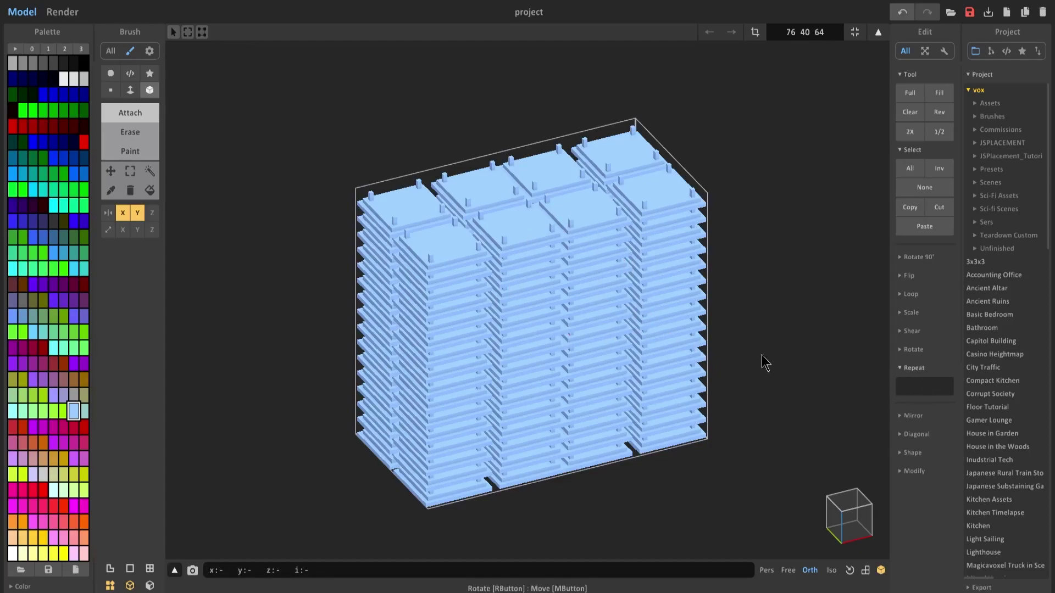
{"action": "type", "text": "2"}
{"action": "key", "text": "Return"}
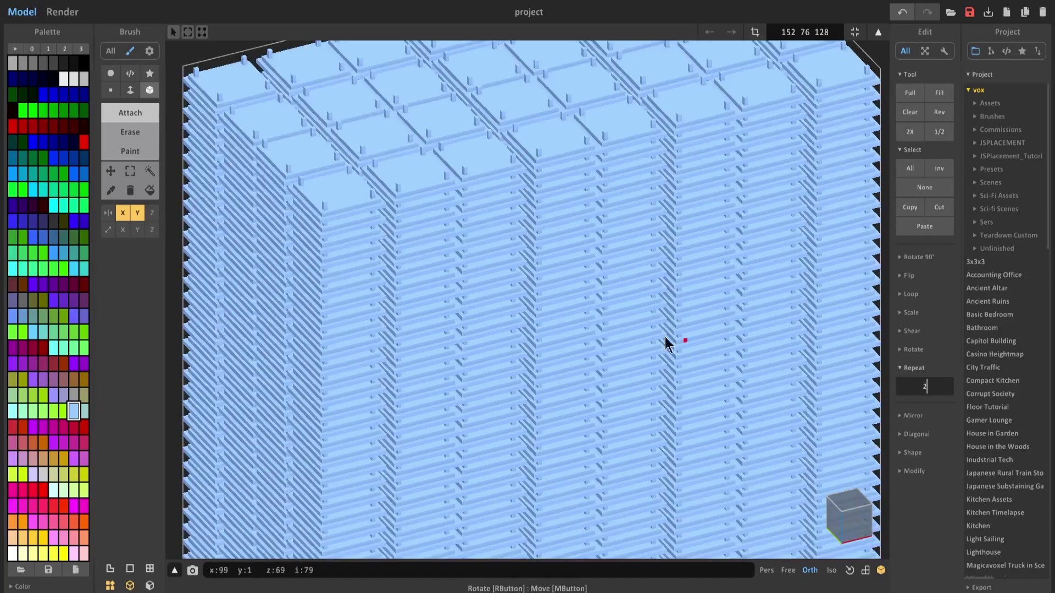
{"action": "scroll", "coordinate": [646, 325], "scroll_direction": "down", "scroll_amount": 2}
{"action": "right_click_drag", "start_coordinate": [646, 325], "coordinate": [618, 175]}
{"action": "key", "text": "ctrl+z"}
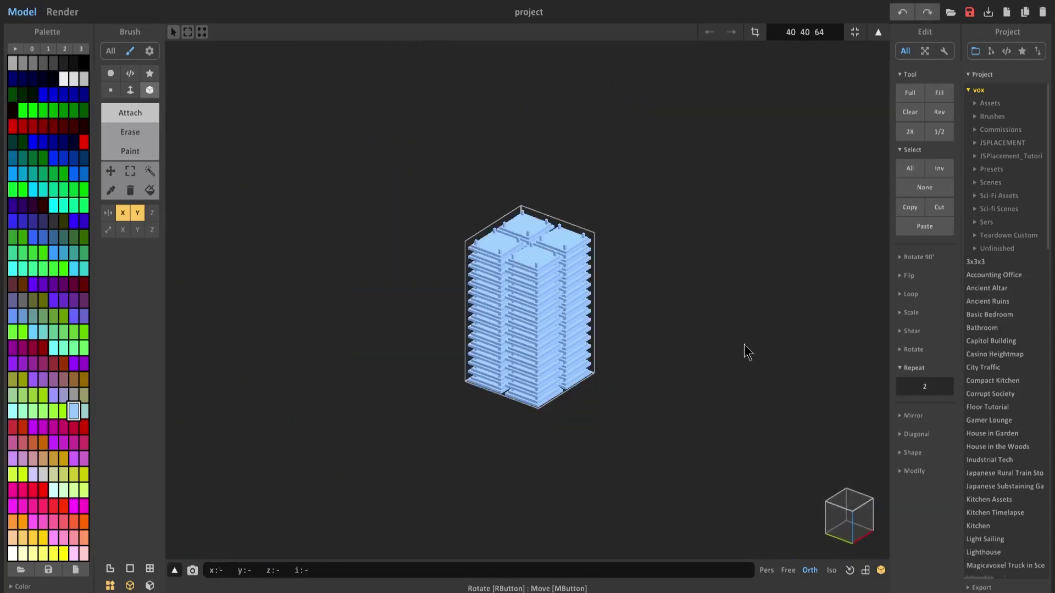
{"action": "key", "text": "ctrl+z"}
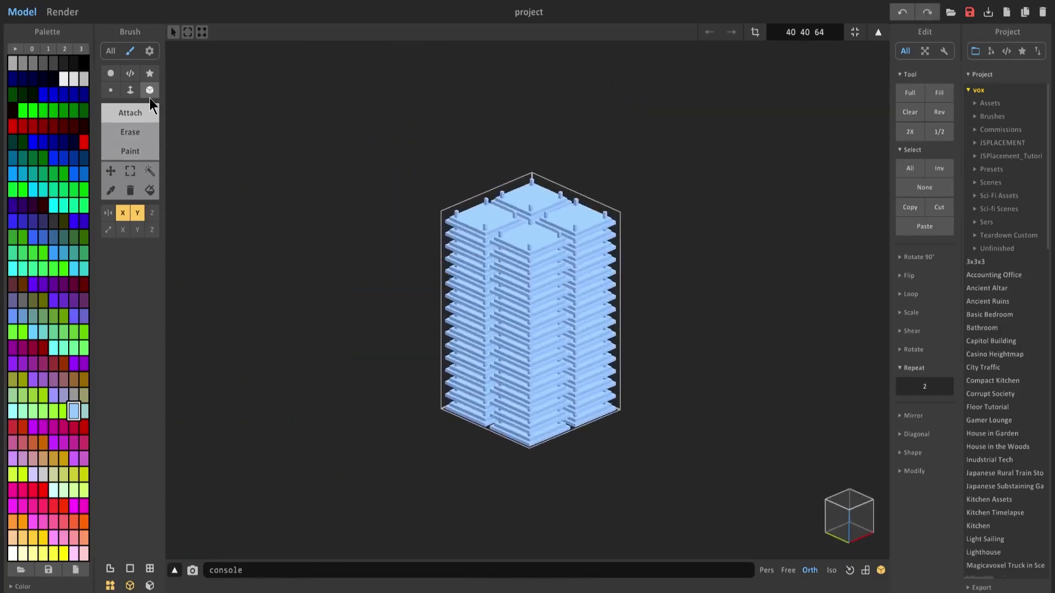
Clear the tower from the volume, draw a trial box with the mirrored Box brush, and undo that box.
{"action": "key", "text": "Delete"}
{"action": "scroll", "coordinate": [511, 263], "scroll_direction": "up", "scroll_amount": 3}
{"action": "middle_click_drag", "start_coordinate": [530, 215], "coordinate": [515, 161]}
{"action": "left_click_drag", "start_coordinate": [518, 150], "coordinate": [516, 352]}
{"action": "right_click_drag", "start_coordinate": [517, 352], "coordinate": [510, 361]}
{"action": "key", "text": "ctrl+z"}
{"action": "scroll", "coordinate": [523, 335], "scroll_direction": "up", "scroll_amount": 2}
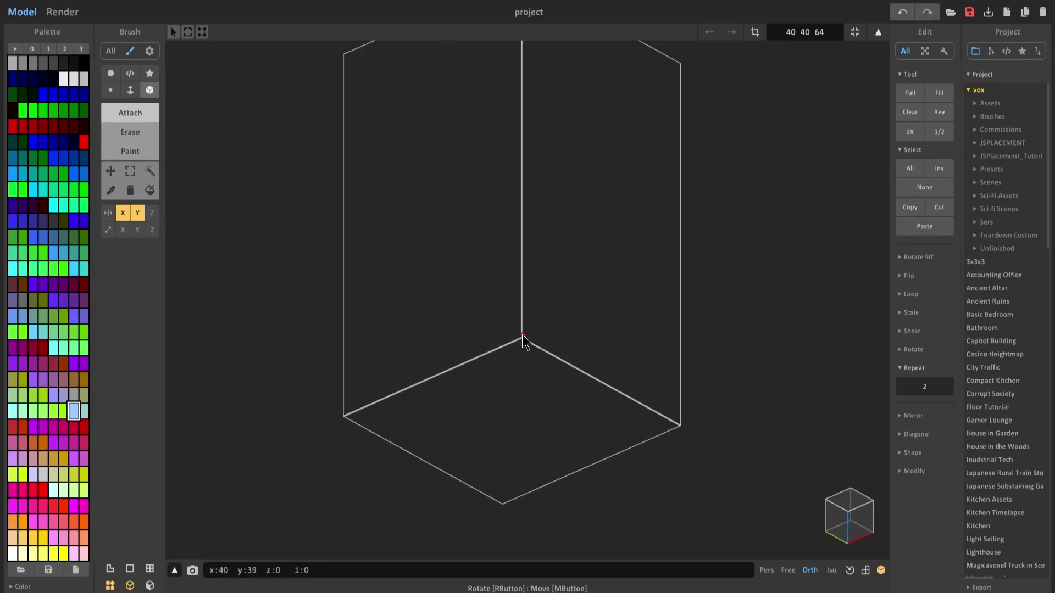
Draw mirrored stepped platforms with a long strip on each using the Box brush, and raise the strips into walls with the Face brush.
{"action": "mouse_move", "coordinate": [523, 333]}
{"action": "left_mouse_down"}
{"action": "mouse_move", "coordinate": [527, 360]}
{"action": "mouse_move", "coordinate": [520, 347]}
{"action": "mouse_move", "coordinate": [593, 405]}
{"action": "left_mouse_up"}
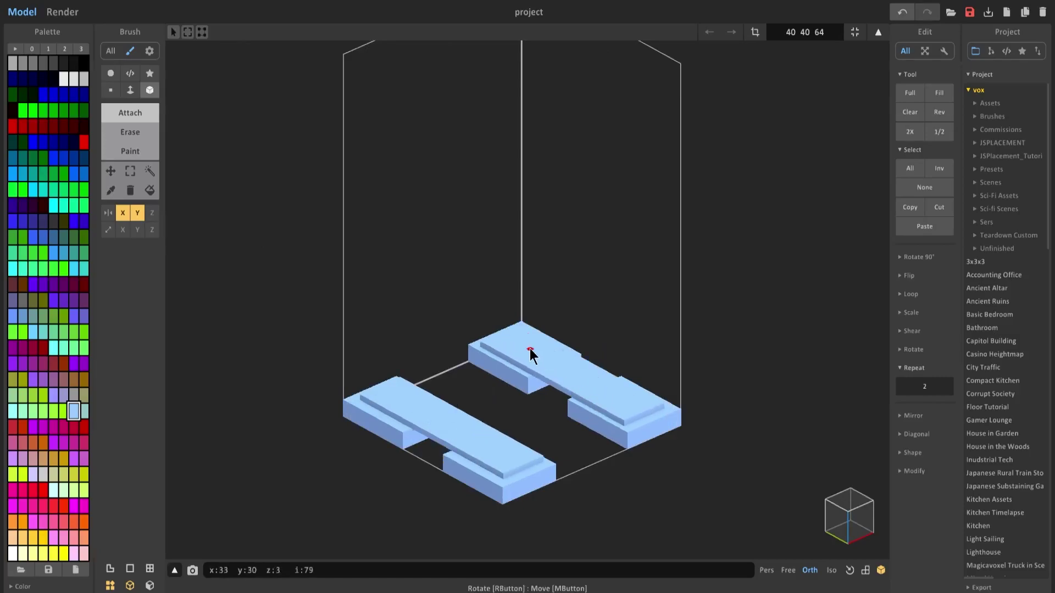
{"action": "left_click_drag", "start_coordinate": [529, 348], "coordinate": [619, 405]}
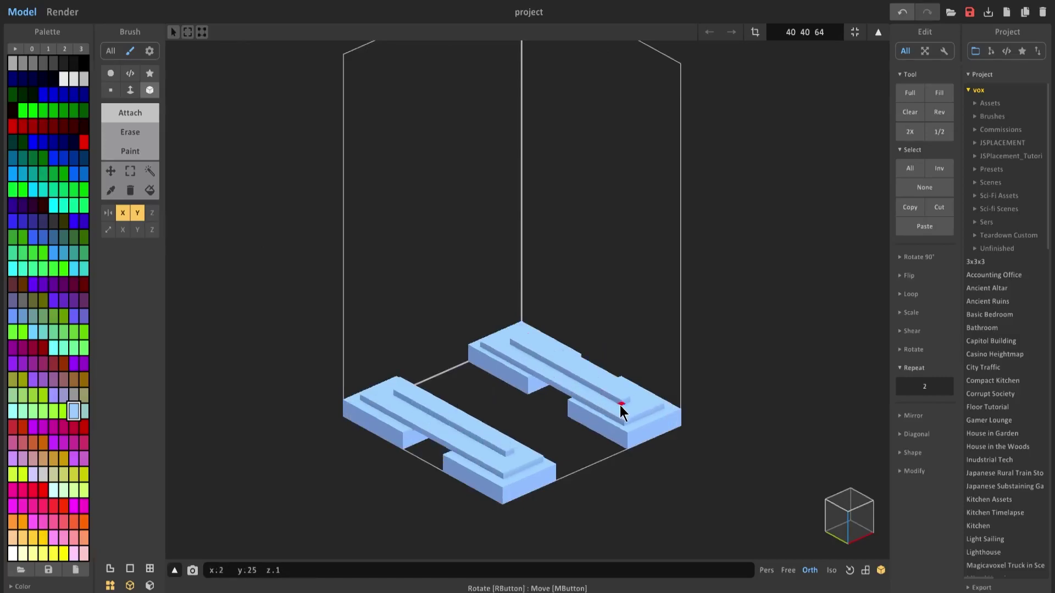
{"action": "left_click", "coordinate": [130, 90]}
{"action": "left_click_drag", "start_coordinate": [542, 349], "coordinate": [551, 322]}
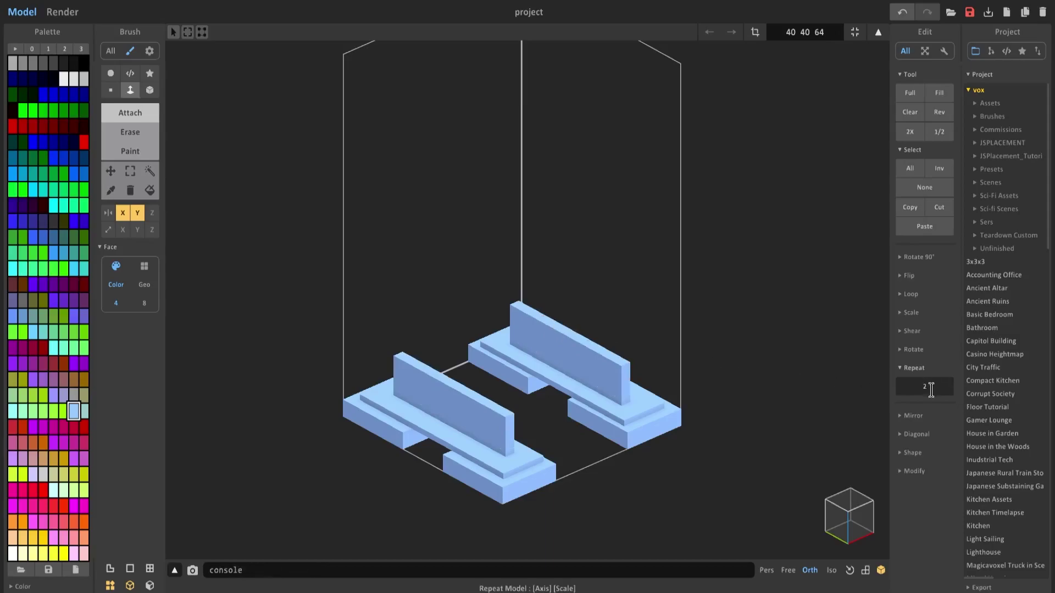
Repeat the platform-and-wall model by 2 along all three axes.
{"action": "key", "text": "Return"}
{"action": "scroll", "coordinate": [700, 342], "scroll_direction": "down", "scroll_amount": 3}
{"action": "right_click_drag", "start_coordinate": [699, 343], "coordinate": [683, 313]}
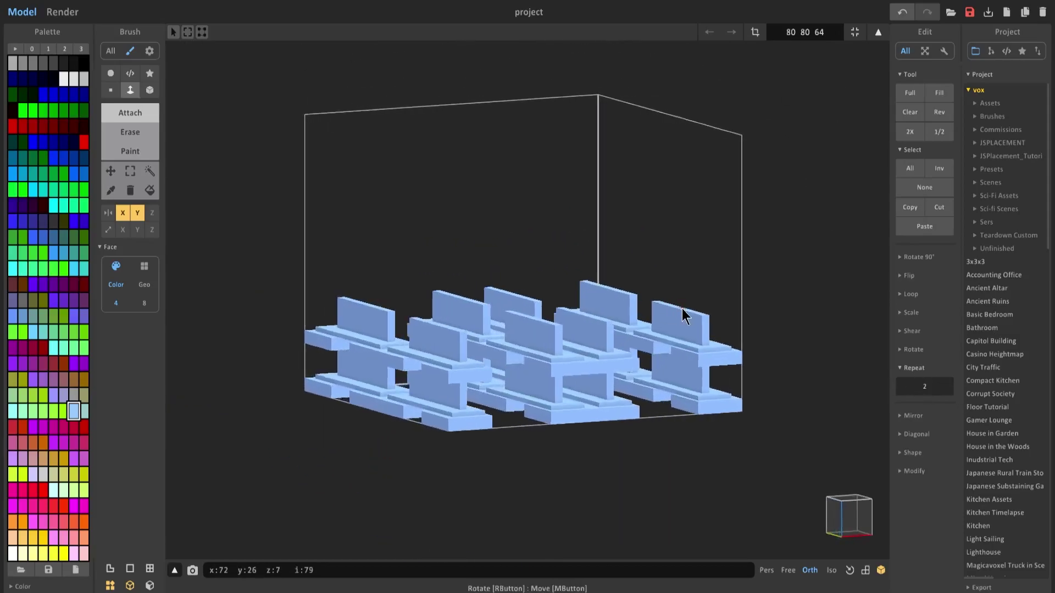
Repeat the model with z 2 until eight levels are stacked, and open it in Render mode.
{"action": "left_click", "coordinate": [908, 389]}
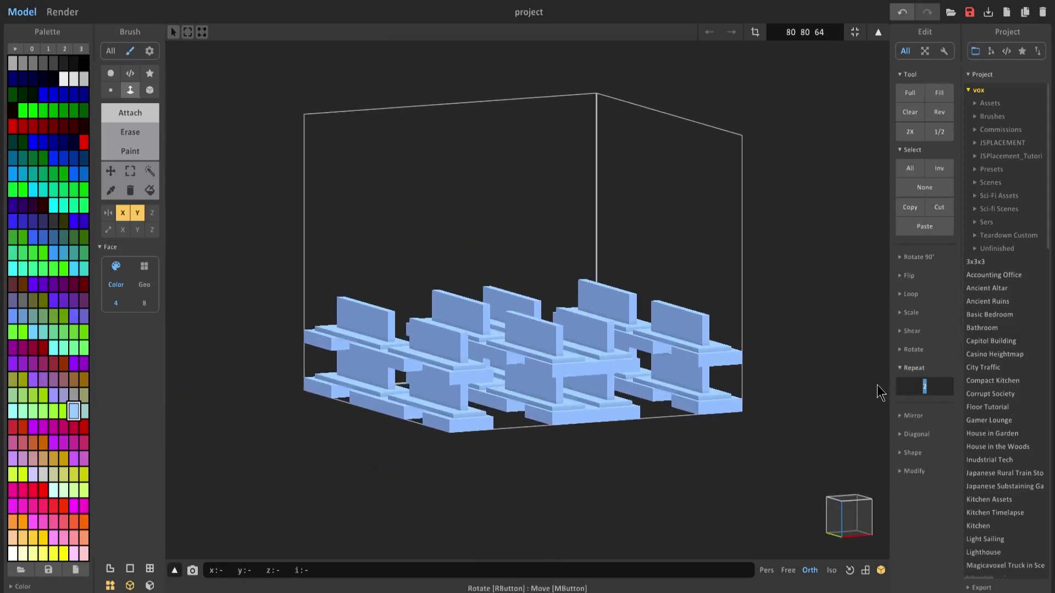
{"action": "type", "text": "z 2"}
{"action": "key", "text": "Return"}
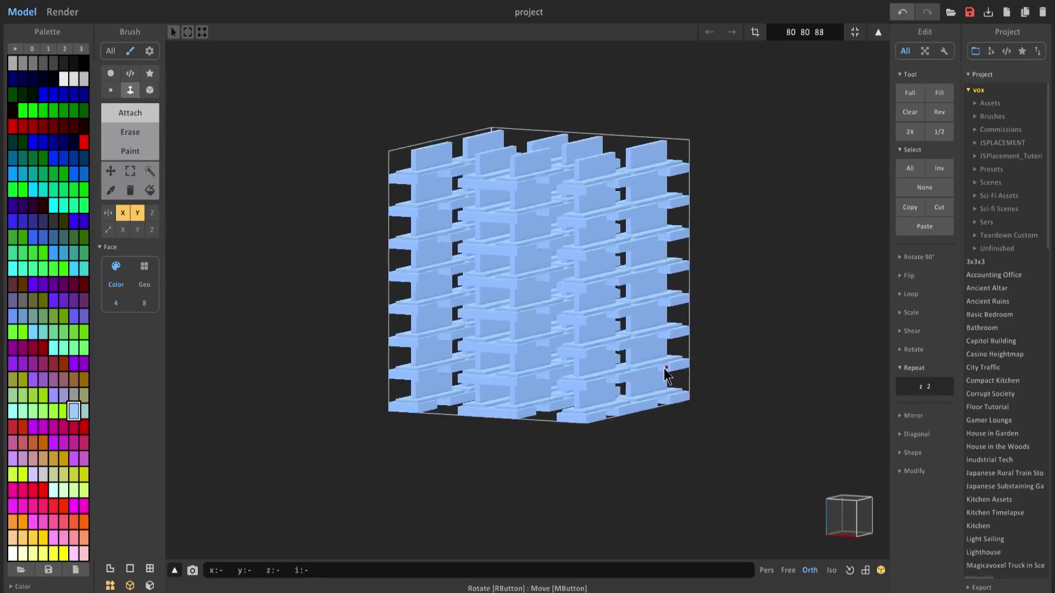
{"action": "right_click_drag", "start_coordinate": [438, 235], "coordinate": [566, 235]}
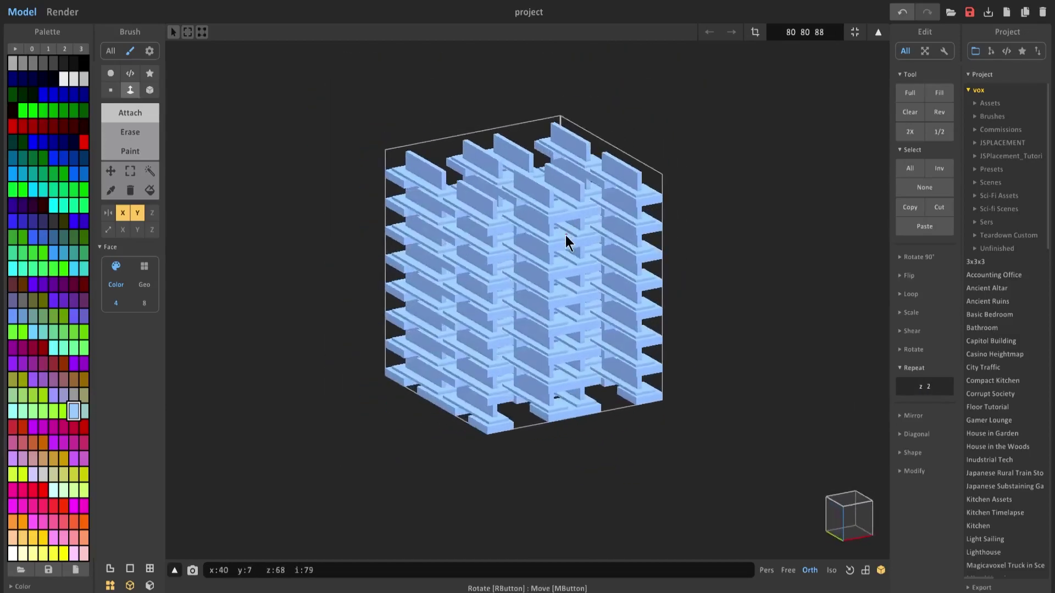
{"action": "left_click", "coordinate": [62, 12]}
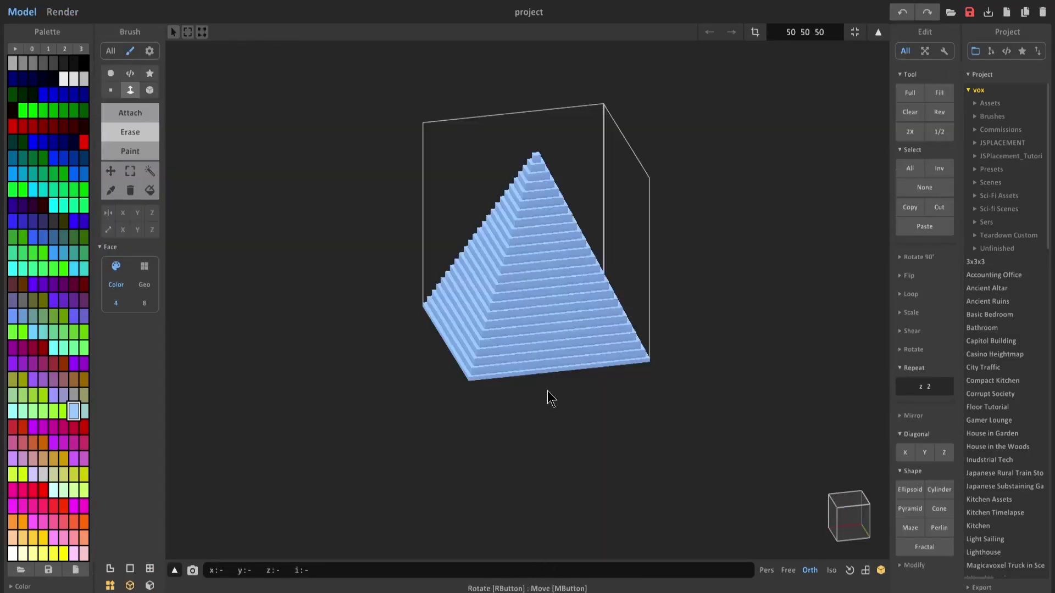
Apply Diagonal on X and Z to the stepped pyramid to turn it into a stepped cube, and inspect it.
{"action": "right_click_drag", "start_coordinate": [547, 391], "coordinate": [725, 434]}
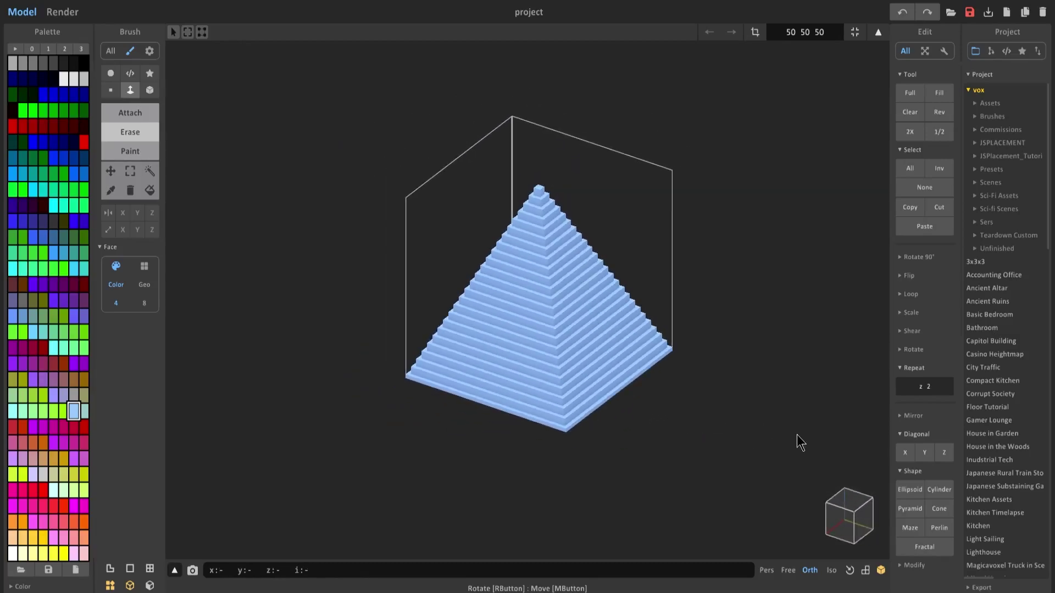
{"action": "left_click", "coordinate": [914, 368]}
{"action": "left_click", "coordinate": [913, 449]}
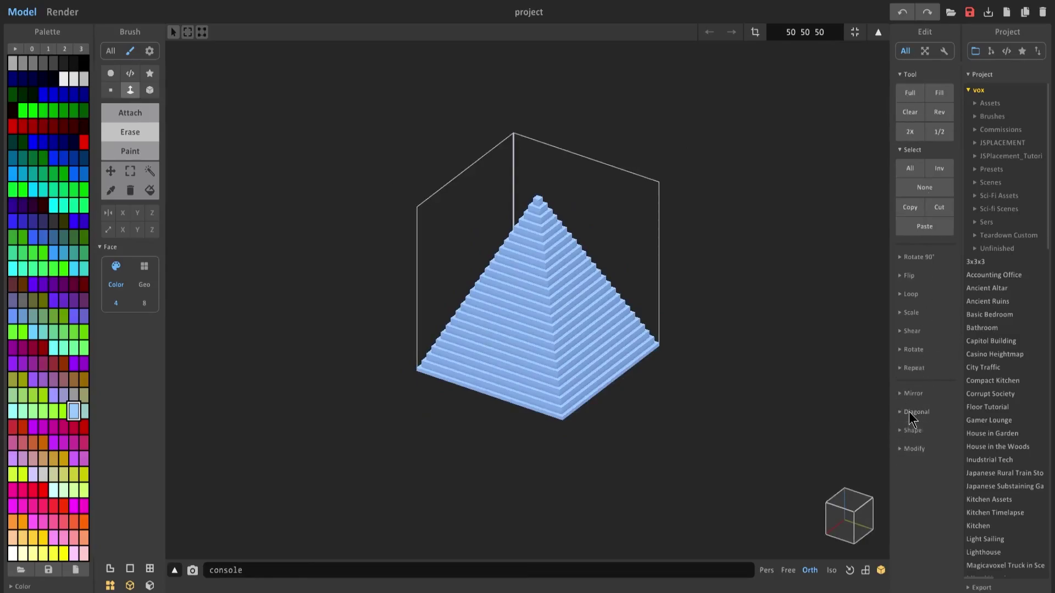
{"action": "left_click", "coordinate": [903, 431]}
{"action": "left_click", "coordinate": [906, 431]}
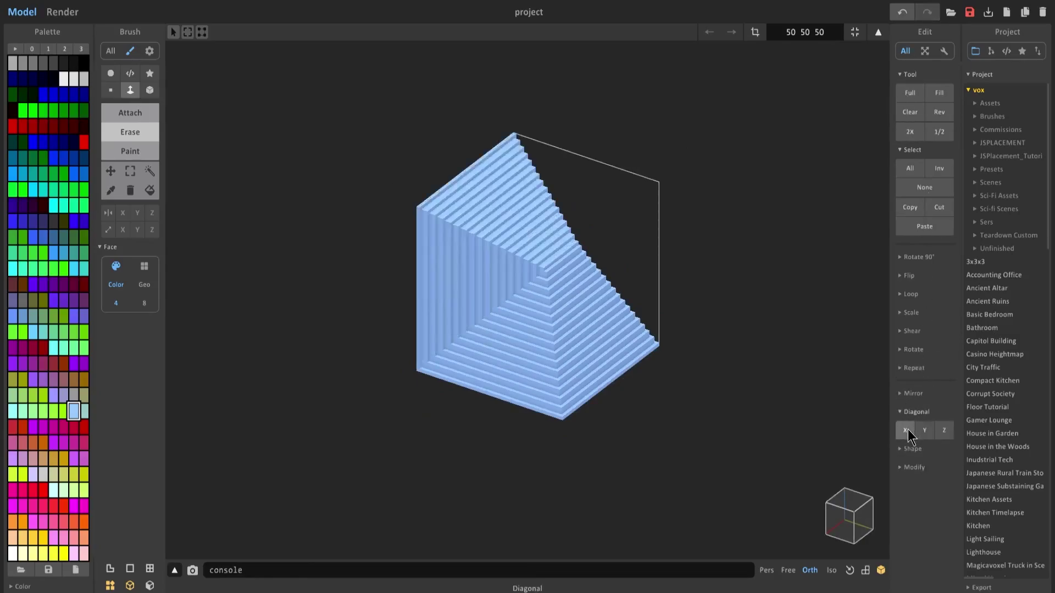
{"action": "left_click", "coordinate": [944, 431]}
{"action": "left_click", "coordinate": [945, 432]}
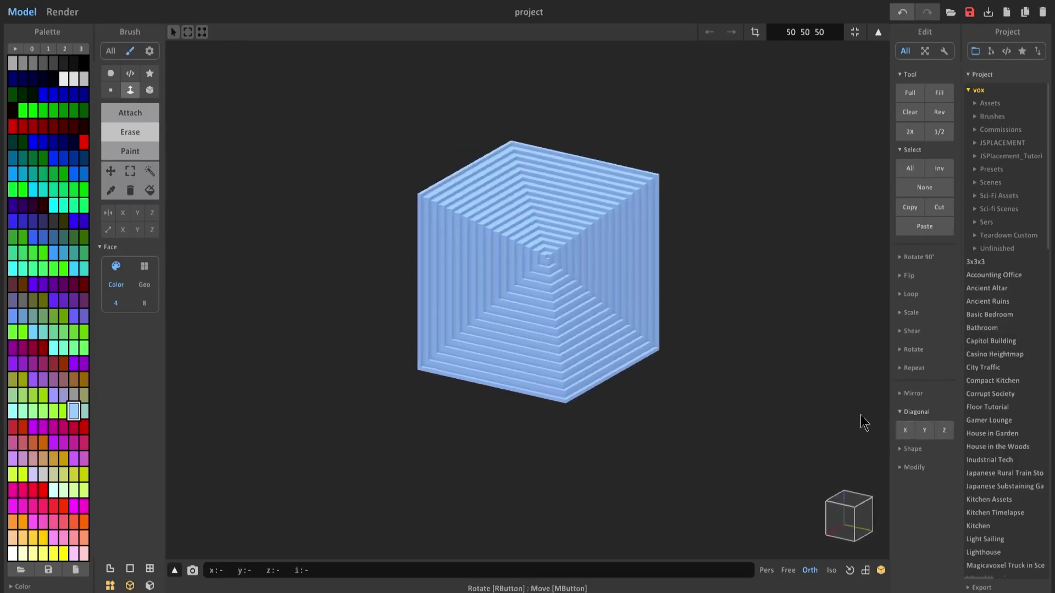
{"action": "right_click_drag", "start_coordinate": [796, 423], "coordinate": [548, 275]}
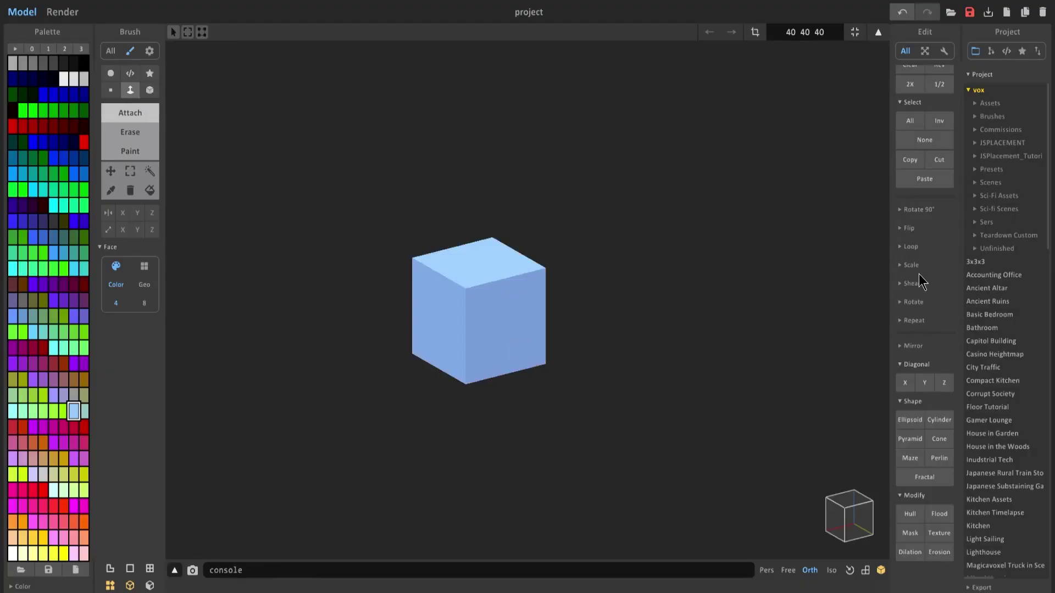
Shear the solid 40-voxel cube with z 0.2 0.2, inspect its stepped sides, and undo the shear.
{"action": "left_click", "coordinate": [911, 283]}
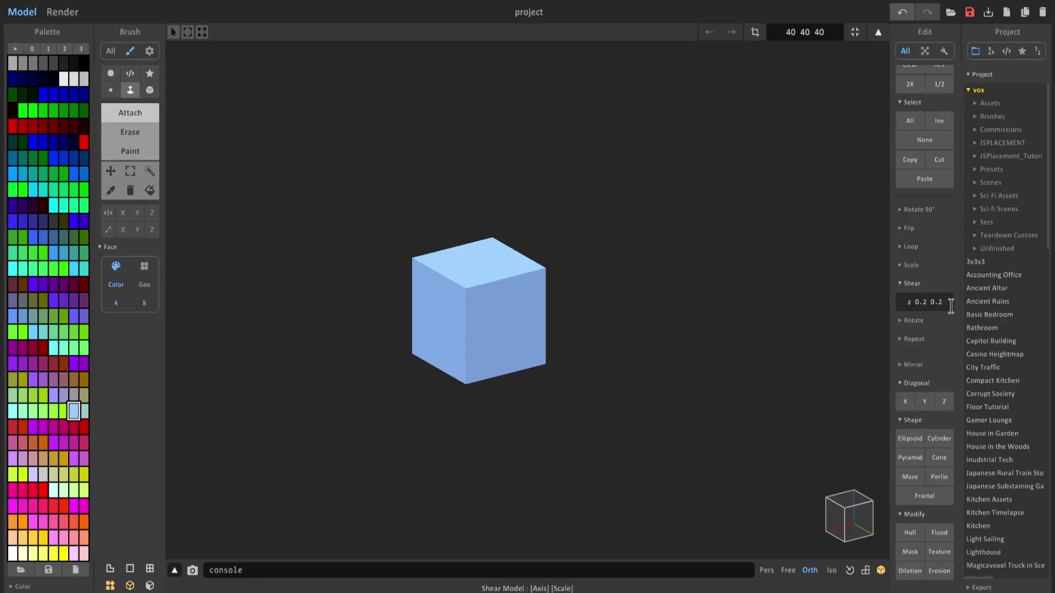
{"action": "scroll", "coordinate": [768, 286], "scroll_direction": "up", "scroll_amount": 4}
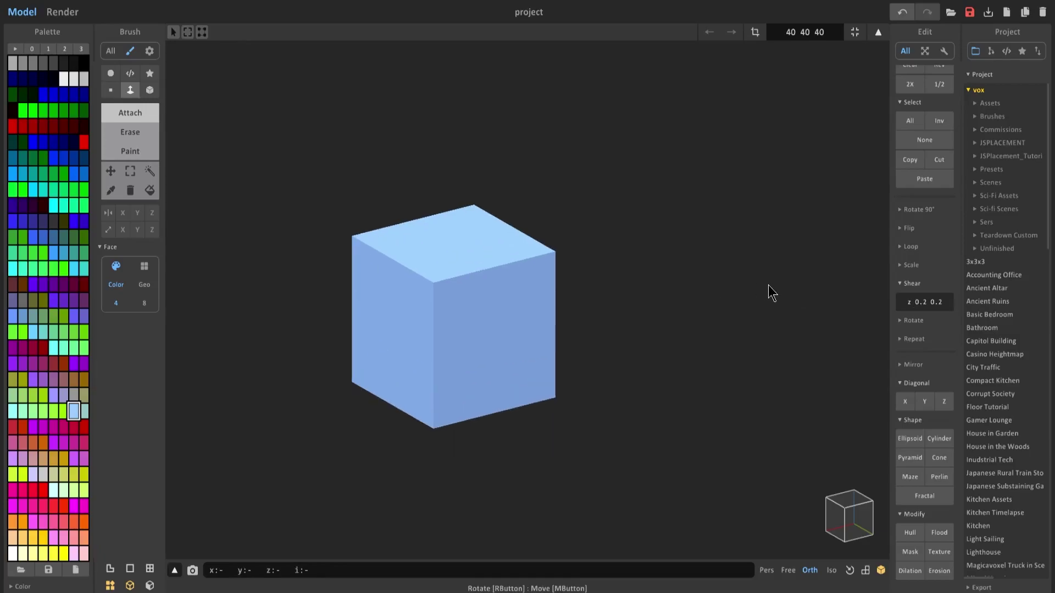
{"action": "middle_click_drag", "start_coordinate": [701, 282], "coordinate": [776, 301]}
{"action": "scroll", "coordinate": [777, 301], "scroll_direction": "up", "scroll_amount": 1}
{"action": "right_click_drag", "start_coordinate": [776, 301], "coordinate": [772, 312]}
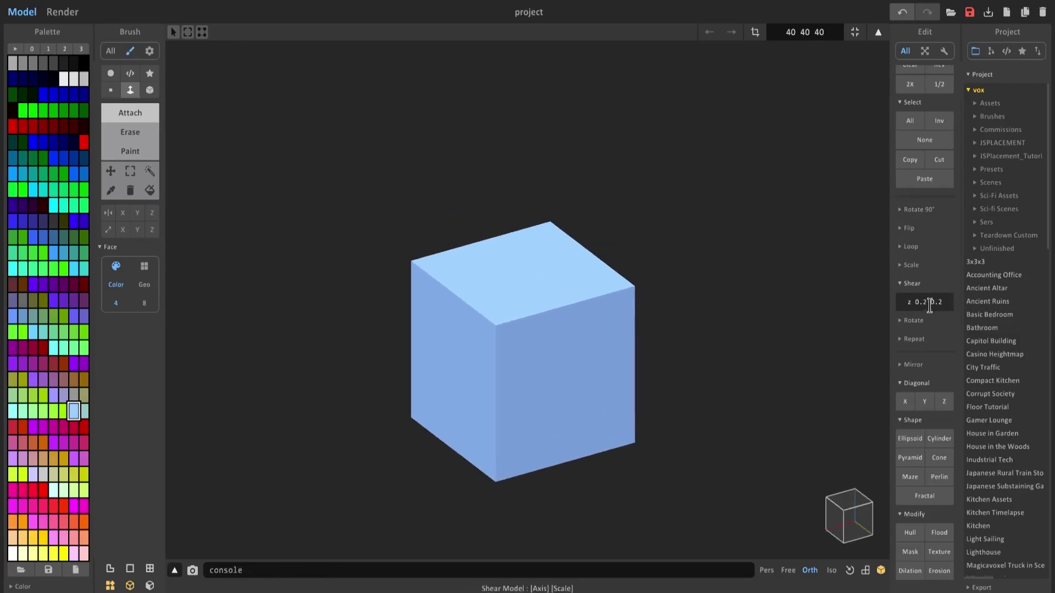
{"action": "left_click", "coordinate": [910, 383]}
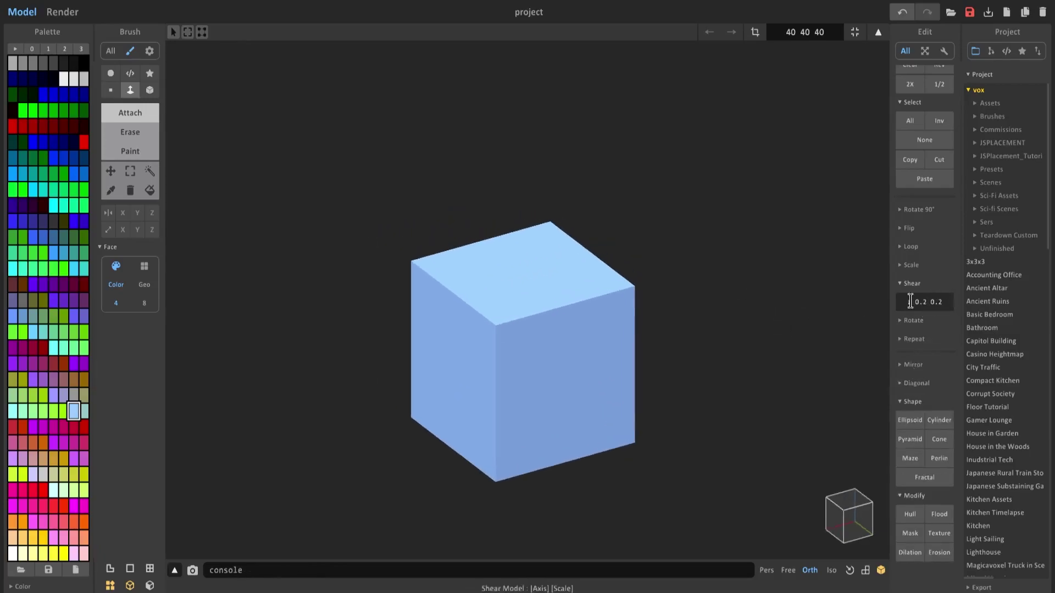
{"action": "left_click", "coordinate": [911, 401]}
{"action": "left_click", "coordinate": [912, 420]}
{"action": "left_click", "coordinate": [944, 303]}
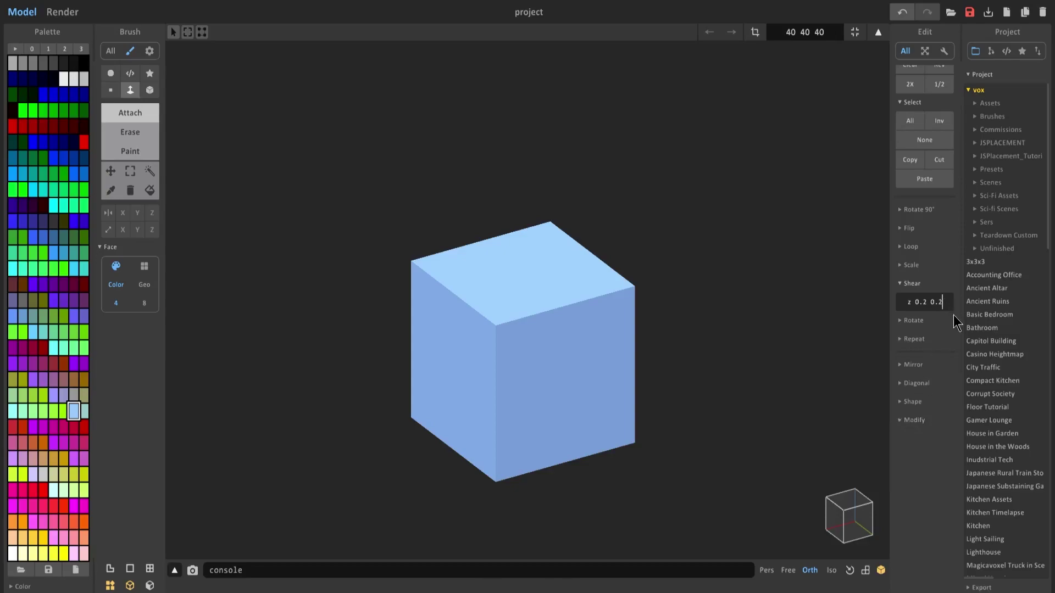
{"action": "key", "text": "Return"}
{"action": "right_click_drag", "start_coordinate": [616, 341], "coordinate": [506, 399]}
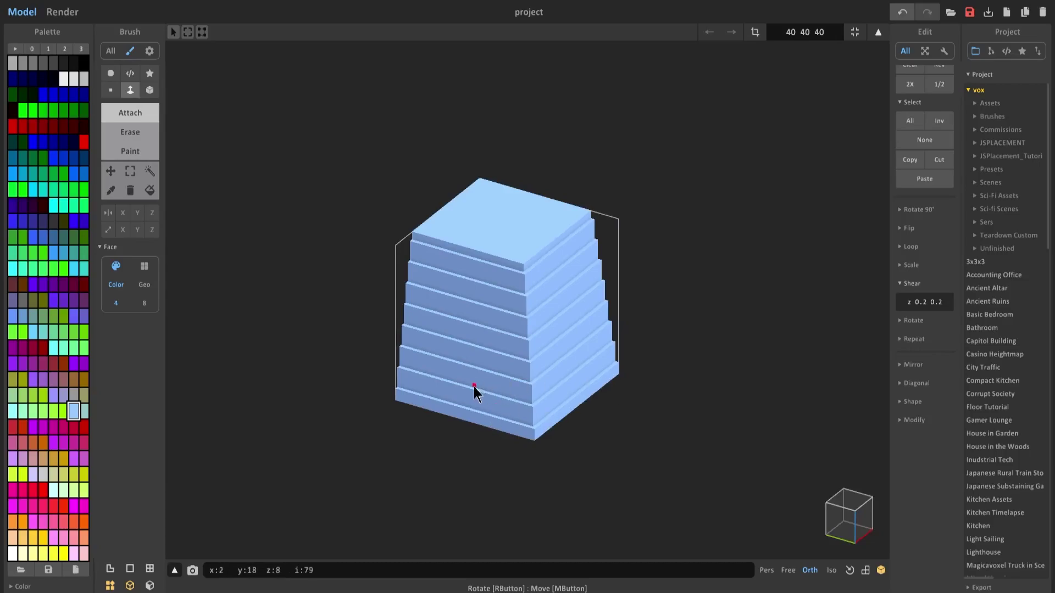
{"action": "right_click_drag", "start_coordinate": [477, 407], "coordinate": [504, 426]}
{"action": "right_click_drag", "start_coordinate": [587, 215], "coordinate": [555, 291]}
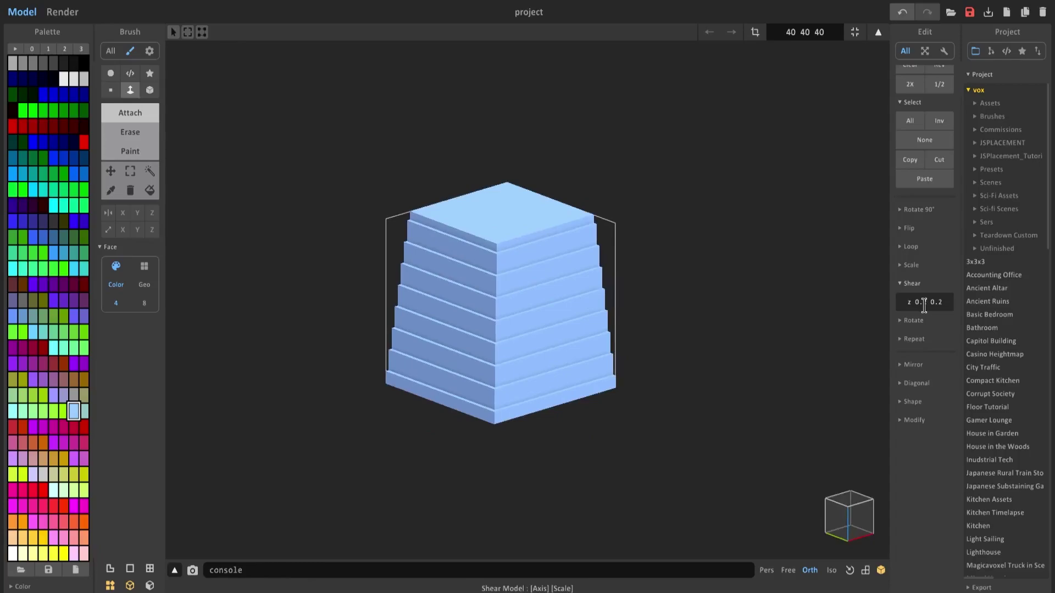
{"action": "key", "text": "ctrl+z"}
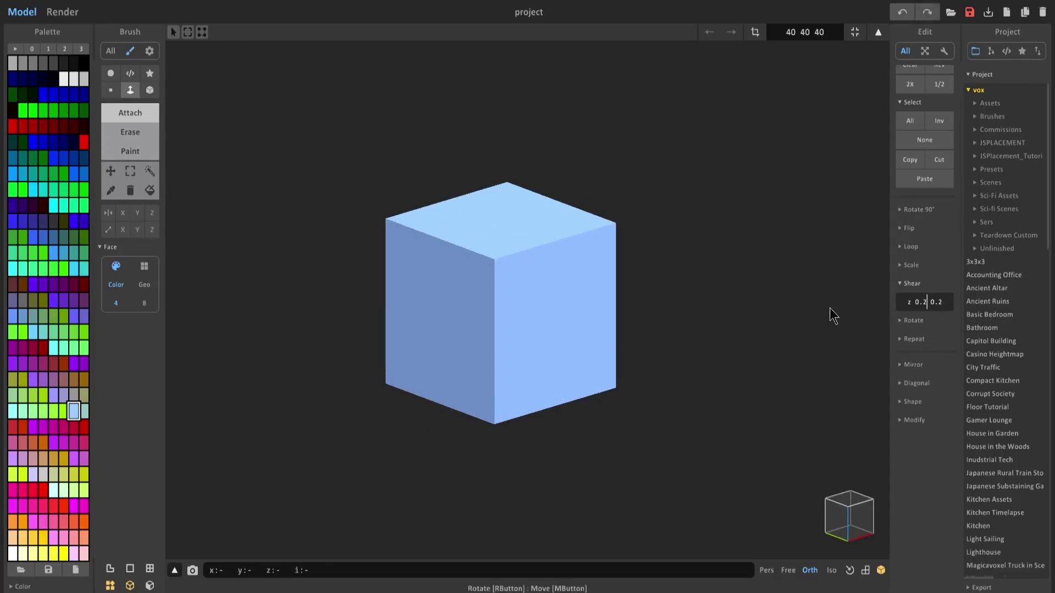
Shear the solid cube with z 0.5 0.5 and examine the tapered block from several sides.
{"action": "type", "text": "5"}
{"action": "left_click", "coordinate": [945, 300]}
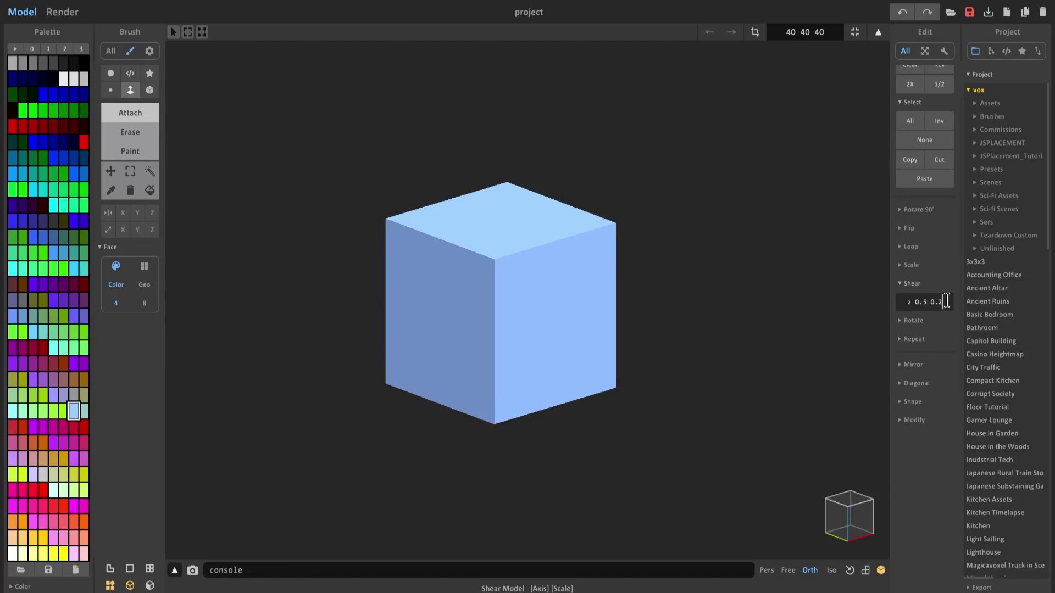
{"action": "key", "text": "BackSpace"}
{"action": "right_click_drag", "start_coordinate": [720, 332], "coordinate": [504, 346]}
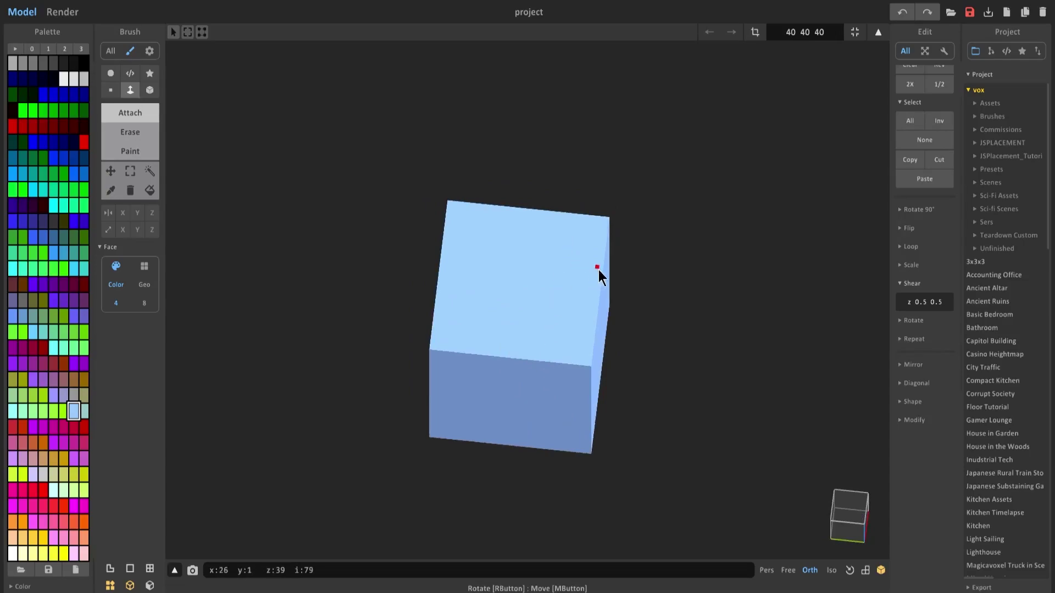
{"action": "left_click", "coordinate": [943, 302]}
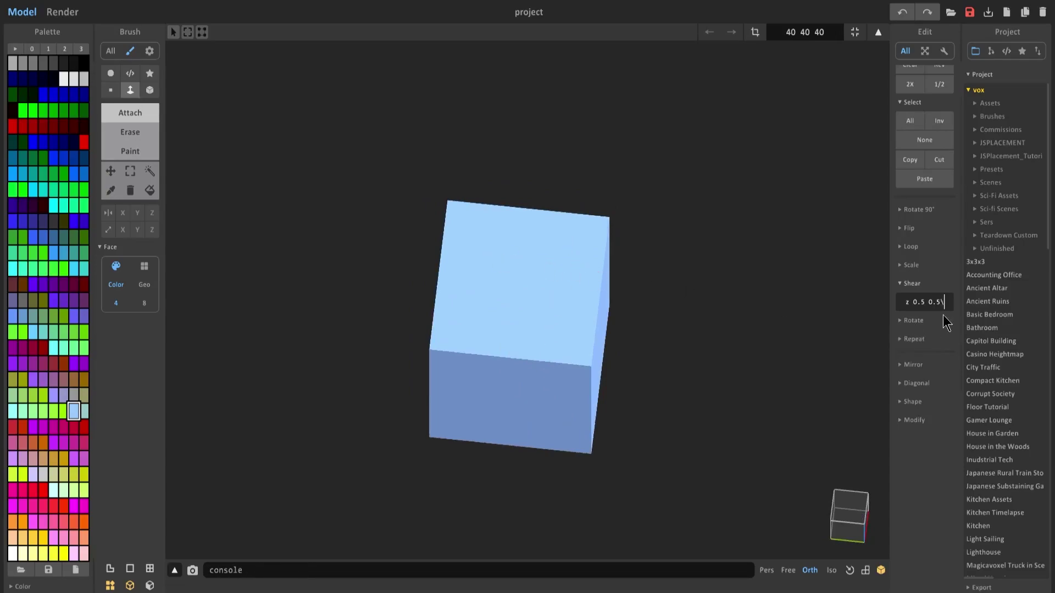
{"action": "key", "text": "Return"}
{"action": "right_click_drag", "start_coordinate": [727, 351], "coordinate": [675, 401]}
{"action": "right_click_drag", "start_coordinate": [581, 310], "coordinate": [627, 333]}
{"action": "right_click_drag", "start_coordinate": [791, 331], "coordinate": [566, 289]}
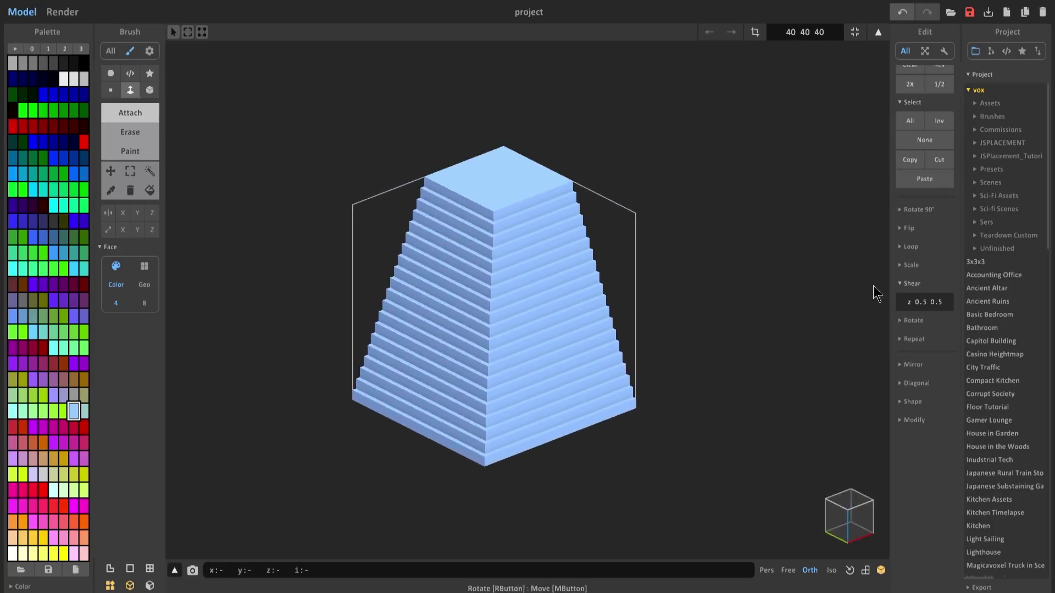
{"action": "right_click_drag", "start_coordinate": [544, 248], "coordinate": [668, 281]}
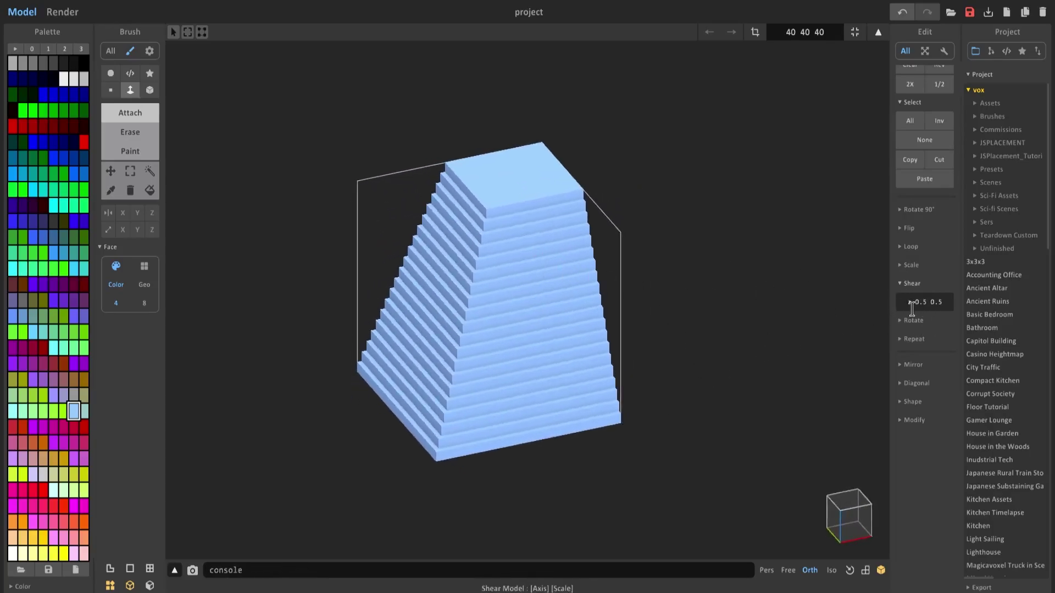
Reapply the z 0.5 0.5 shear to the tapered block until it becomes a low stepped pyramid.
{"action": "key", "text": "Return"}
{"action": "key", "text": "Return"}
{"action": "key", "text": "Return"}
{"action": "key", "text": "Return"}
{"action": "key", "text": "Return"}
{"action": "key", "text": "Return"}
{"action": "key", "text": "Return"}
{"action": "key", "text": "Return"}
{"action": "key", "text": "Return"}
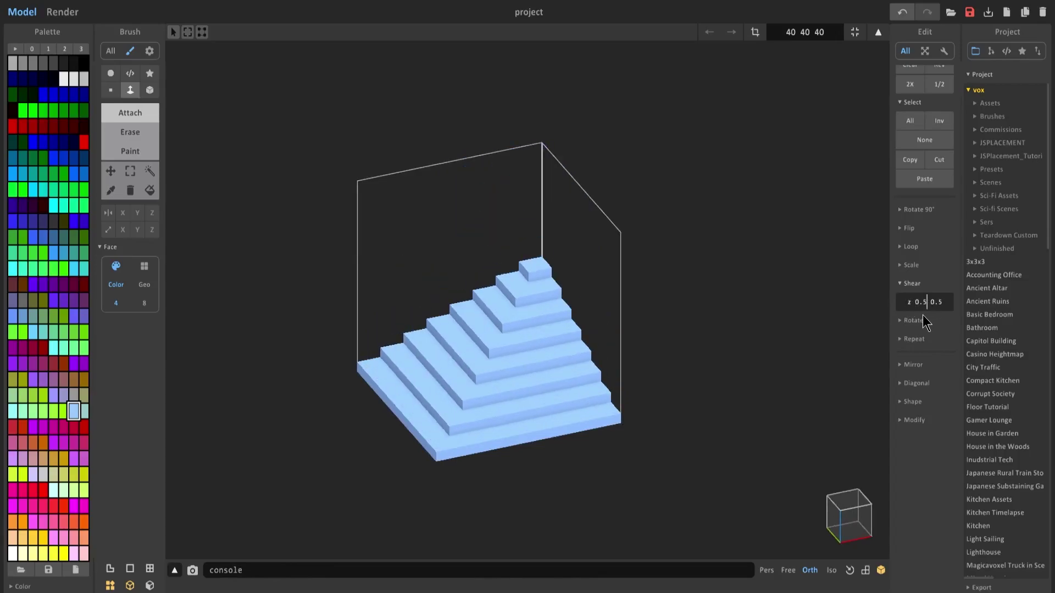
{"action": "right_click_drag", "start_coordinate": [488, 352], "coordinate": [588, 354]}
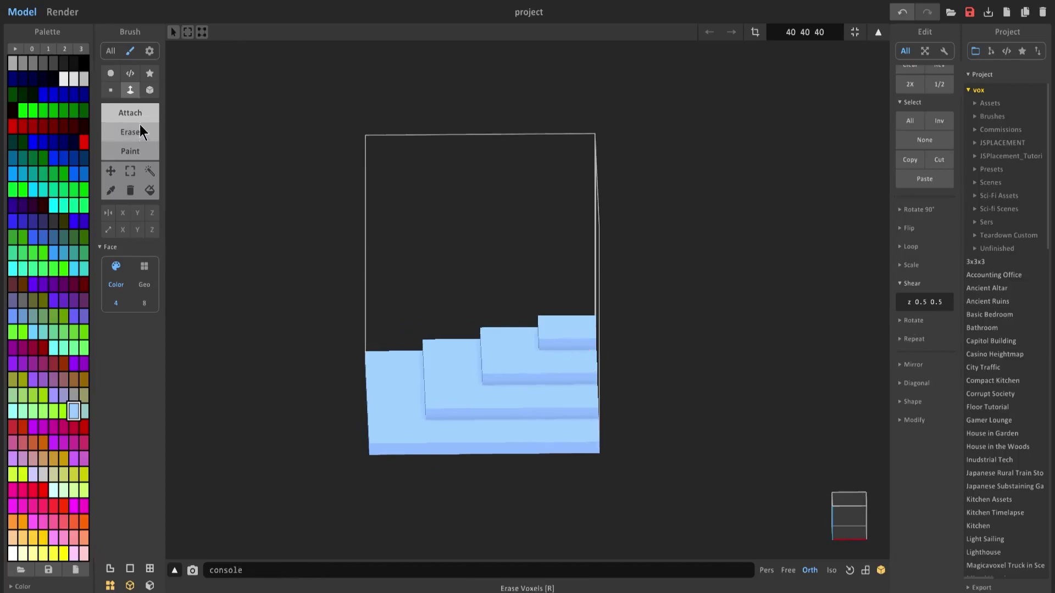
Restore the solid 40-voxel cube and shear it once with z 0.5 0.5.
{"action": "key", "text": "Delete"}
{"action": "left_click_drag", "start_coordinate": [498, 264], "coordinate": [518, 401]}
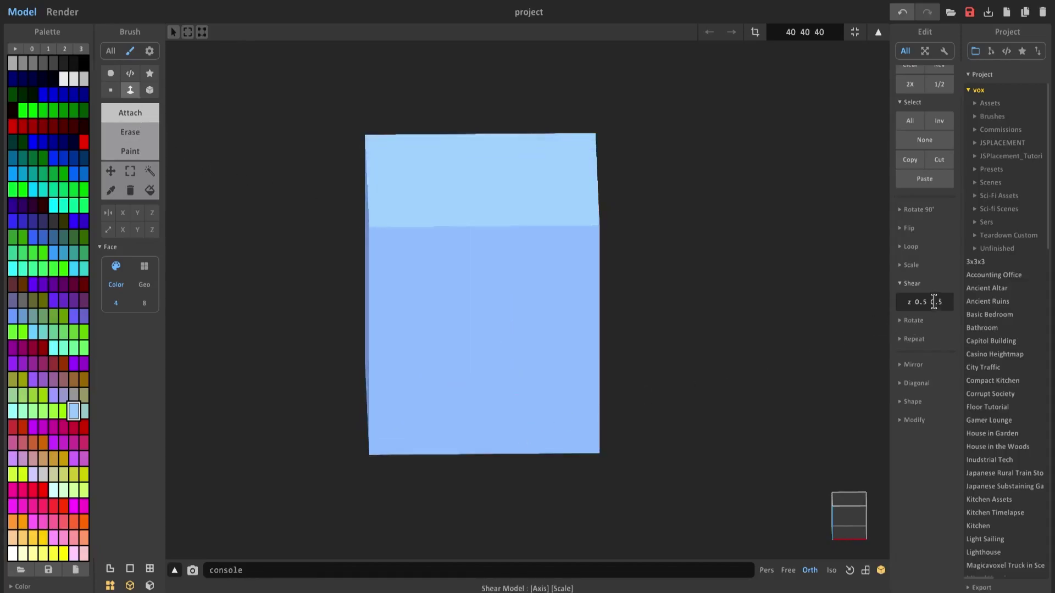
{"action": "type", "text": "5"}
{"action": "key", "text": "Return"}
{"action": "right_click_drag", "start_coordinate": [826, 308], "coordinate": [700, 325]}
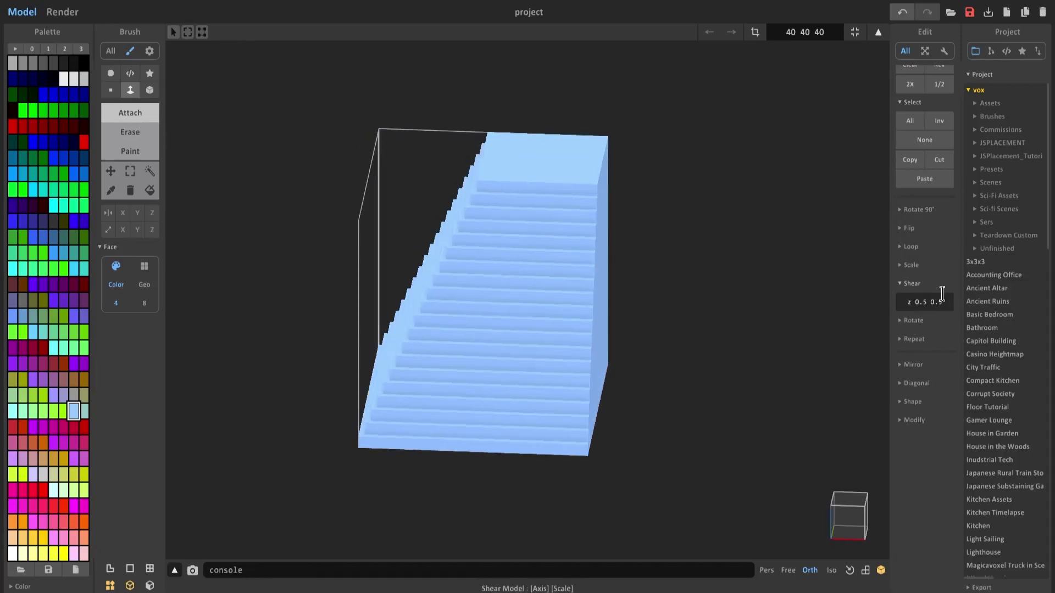
Keep shearing the rebuilt block with z 0.5 0.5 until only a low corner staircase is left.
{"action": "key", "text": "Return"}
{"action": "key", "text": "Return"}
{"action": "key", "text": "Return"}
{"action": "key", "text": "Return"}
{"action": "key", "text": "Return"}
{"action": "key", "text": "Return"}
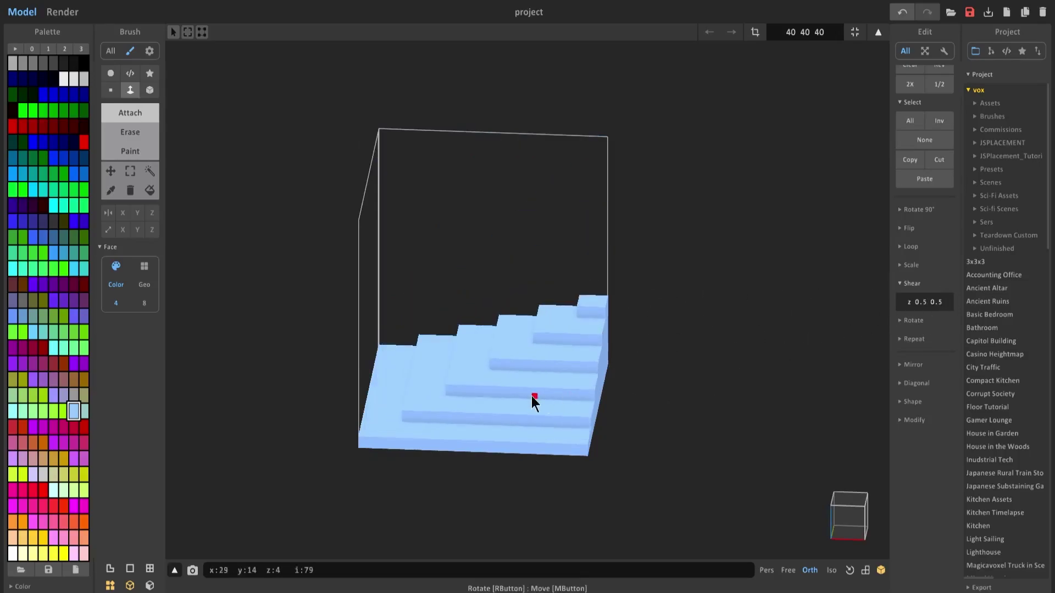
{"action": "right_click_drag", "start_coordinate": [531, 397], "coordinate": [685, 345]}
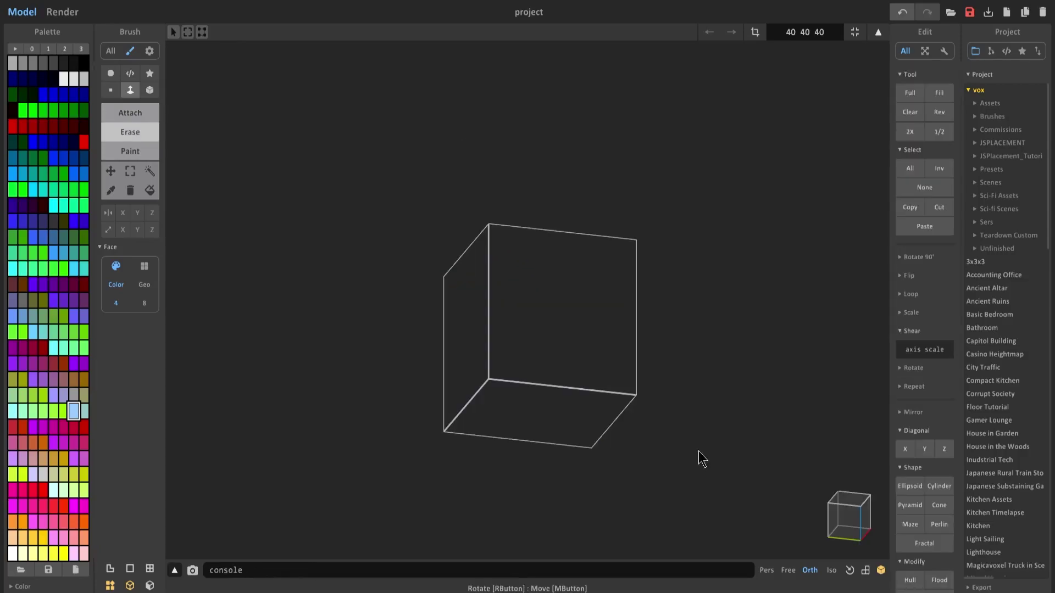
Hollow out the model of mirrored stacked blocks with the Hull modifier.
{"action": "scroll", "coordinate": [915, 440], "scroll_direction": "down", "scroll_amount": 2}
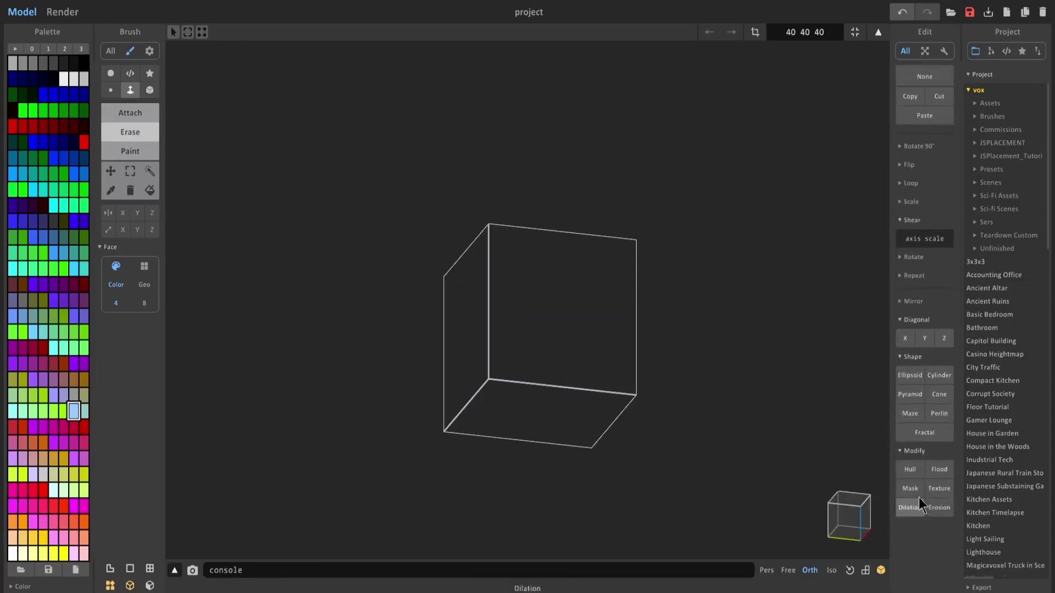
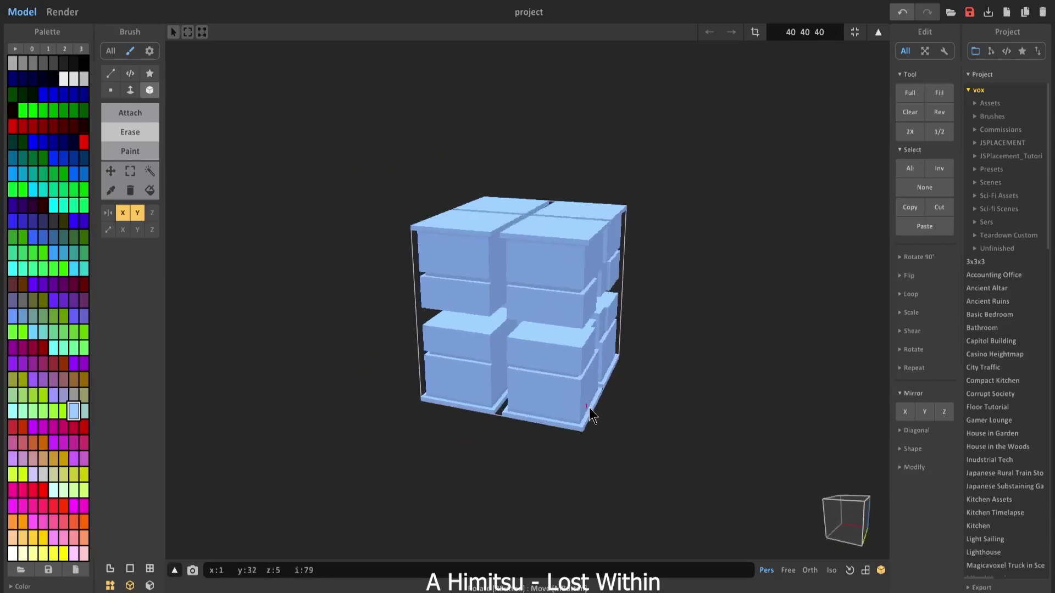
{"action": "left_click", "coordinate": [914, 467]}
{"action": "left_click", "coordinate": [912, 484]}
{"action": "right_click_drag", "start_coordinate": [591, 256], "coordinate": [577, 290]}
{"action": "scroll", "coordinate": [577, 289], "scroll_direction": "up", "scroll_amount": 2}
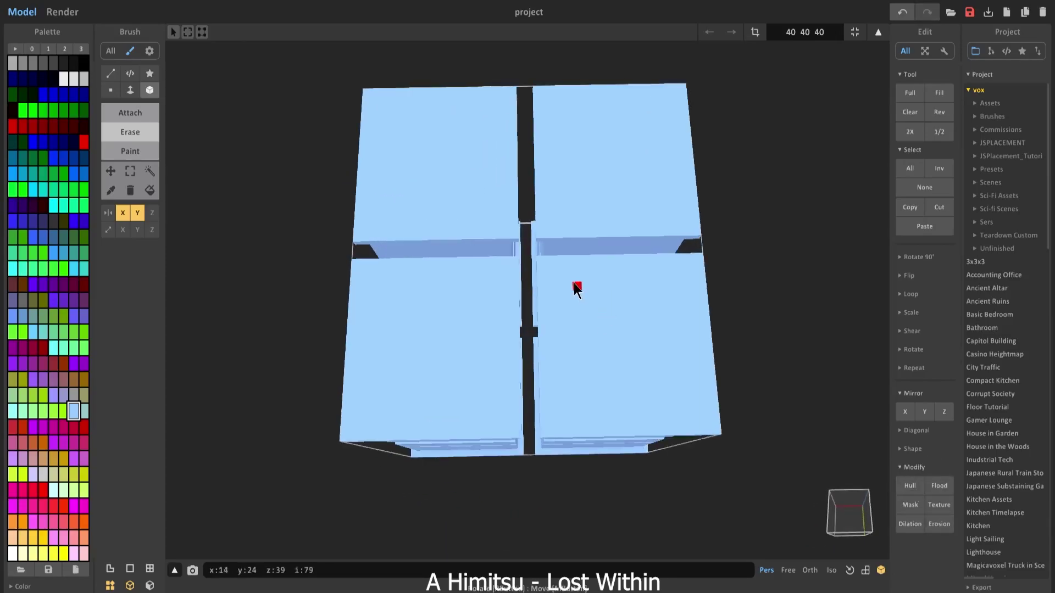
Erase a square opening in the top of all four blocks with the mirrored Box brush, and view the model in Render mode.
{"action": "left_click_drag", "start_coordinate": [572, 287], "coordinate": [682, 391]}
{"action": "scroll", "coordinate": [624, 319], "scroll_direction": "down", "scroll_amount": 3}
{"action": "mouse_move", "coordinate": [683, 391]}
{"action": "right_mouse_down"}
{"action": "mouse_move", "coordinate": [624, 319]}
{"action": "mouse_move", "coordinate": [575, 327]}
{"action": "right_mouse_up"}
{"action": "scroll", "coordinate": [575, 328], "scroll_direction": "up", "scroll_amount": 3}
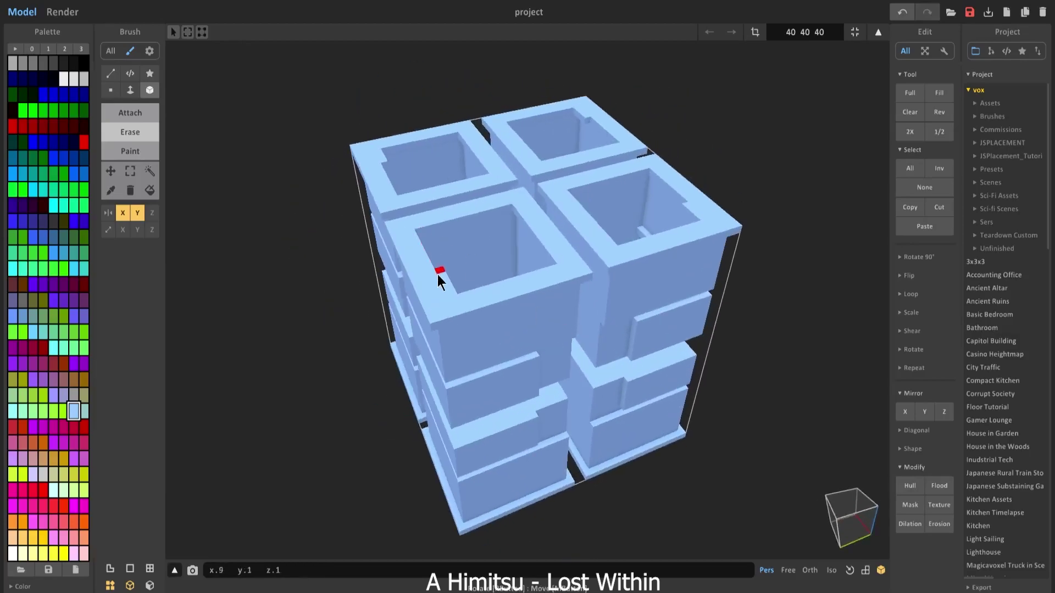
{"action": "mouse_move", "coordinate": [438, 275]}
{"action": "right_mouse_down"}
{"action": "mouse_move", "coordinate": [442, 321]}
{"action": "mouse_move", "coordinate": [308, 308]}
{"action": "right_mouse_up"}
{"action": "scroll", "coordinate": [308, 308], "scroll_direction": "down", "scroll_amount": 3}
{"action": "left_click", "coordinate": [62, 12]}
{"action": "mouse_move", "coordinate": [544, 187]}
{"action": "right_mouse_down"}
{"action": "mouse_move", "coordinate": [585, 181]}
{"action": "mouse_move", "coordinate": [443, 166]}
{"action": "right_mouse_up"}
Resize the model volume to 128 and apply Diagonal on X and Z to replicate the hollow block cluster.
{"action": "key", "text": "Tab"}
{"action": "type", "text": "12"}
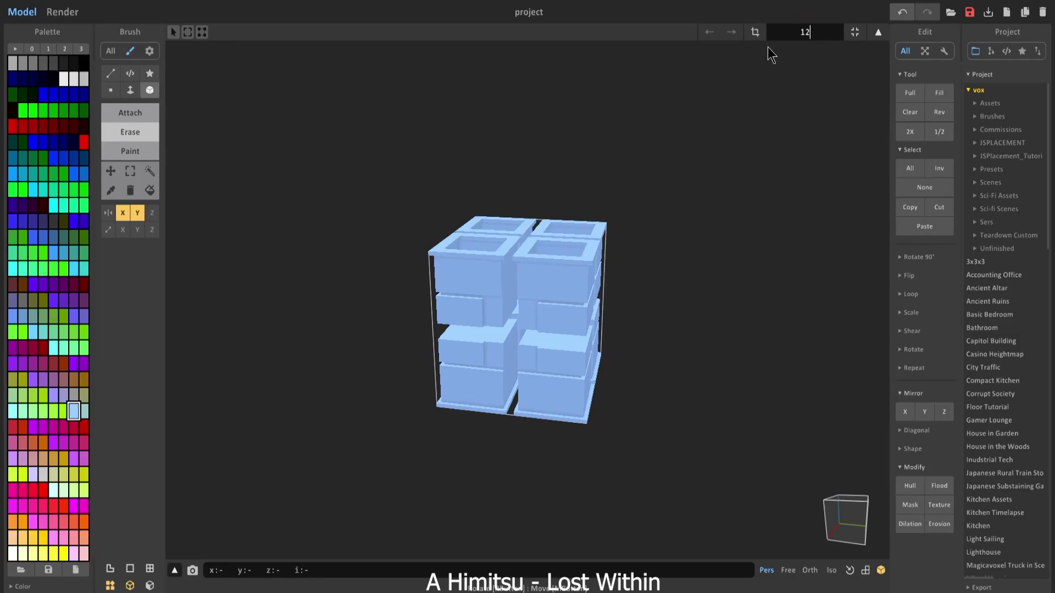
{"action": "type", "text": "8"}
{"action": "key", "text": "Return"}
{"action": "left_click", "coordinate": [912, 428]}
{"action": "left_click", "coordinate": [905, 448]}
{"action": "right_click_drag", "start_coordinate": [728, 373], "coordinate": [582, 335]}
{"action": "left_click", "coordinate": [941, 450]}
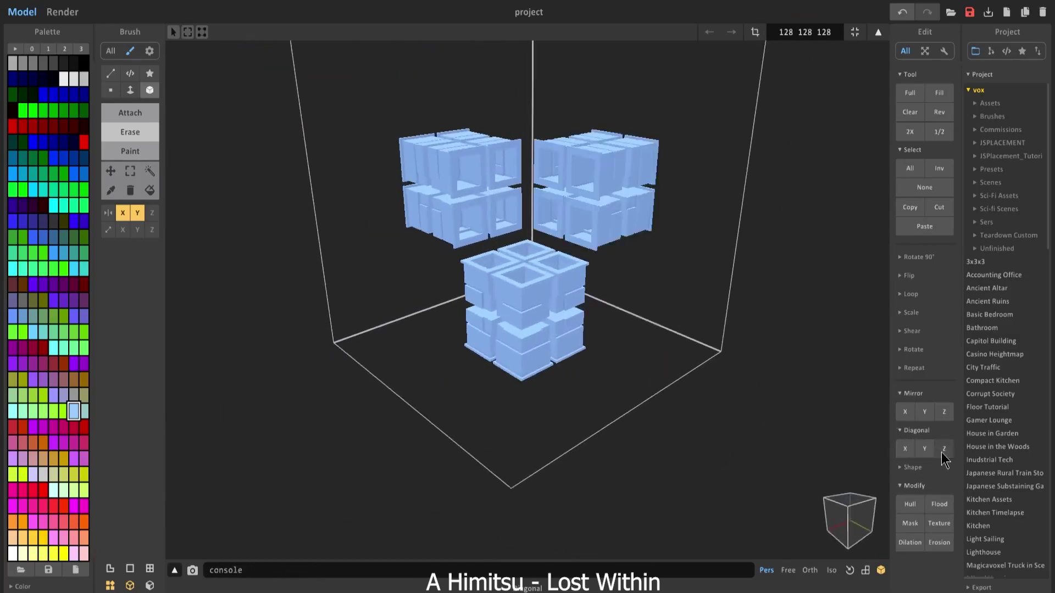
Arrange overlapping copies of the model in the world view into one symmetric structure with block clusters on every side.
{"action": "right_click_drag", "start_coordinate": [662, 368], "coordinate": [819, 395]}
{"action": "key", "text": "Tab"}
{"action": "right_click_drag", "start_coordinate": [763, 157], "coordinate": [724, 270]}
{"action": "left_click_drag", "start_coordinate": [689, 202], "coordinate": [635, 181]}
{"action": "key", "text": "r"}
{"action": "right_click_drag", "start_coordinate": [606, 195], "coordinate": [569, 110]}
{"action": "left_click_drag", "start_coordinate": [569, 110], "coordinate": [586, 160]}
{"action": "right_click_drag", "start_coordinate": [588, 162], "coordinate": [506, 332]}
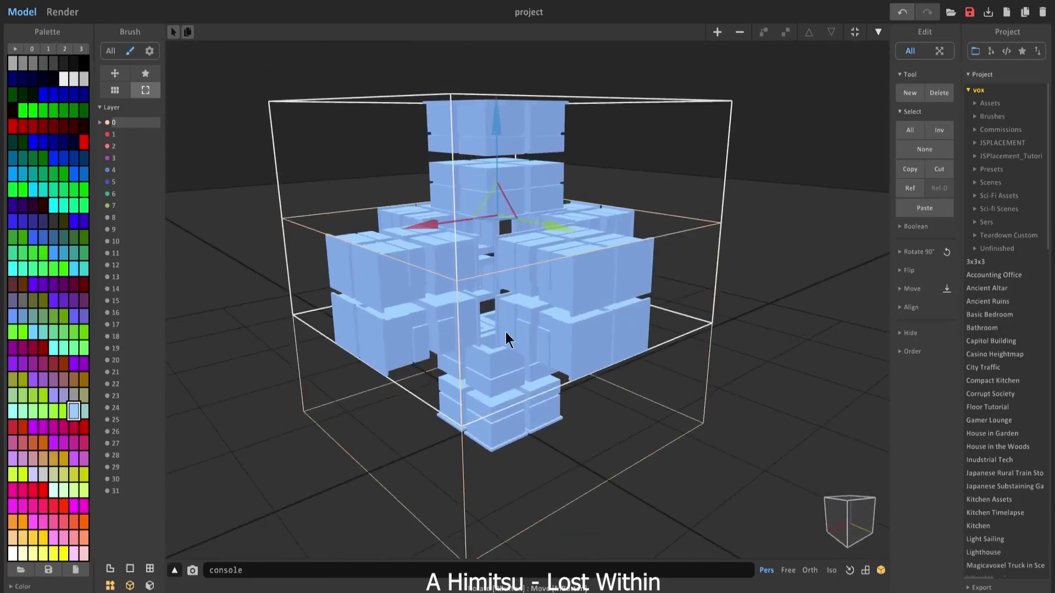
Edit the combined model and erase openings about 18 by 17 voxels in the upper and lower blocks on one side.
{"action": "right_click_drag", "start_coordinate": [462, 489], "coordinate": [629, 435]}
{"action": "key", "text": "Tab"}
{"action": "right_click_drag", "start_coordinate": [429, 278], "coordinate": [495, 274]}
{"action": "left_click_drag", "start_coordinate": [484, 269], "coordinate": [512, 306]}
{"action": "key", "text": "ctrl+z"}
{"action": "scroll", "coordinate": [515, 302], "scroll_direction": "up", "scroll_amount": 3}
{"action": "mouse_move", "coordinate": [514, 303]}
{"action": "right_mouse_down"}
{"action": "mouse_move", "coordinate": [528, 278]}
{"action": "mouse_move", "coordinate": [502, 263]}
{"action": "right_mouse_up"}
{"action": "left_click_drag", "start_coordinate": [472, 141], "coordinate": [582, 262]}
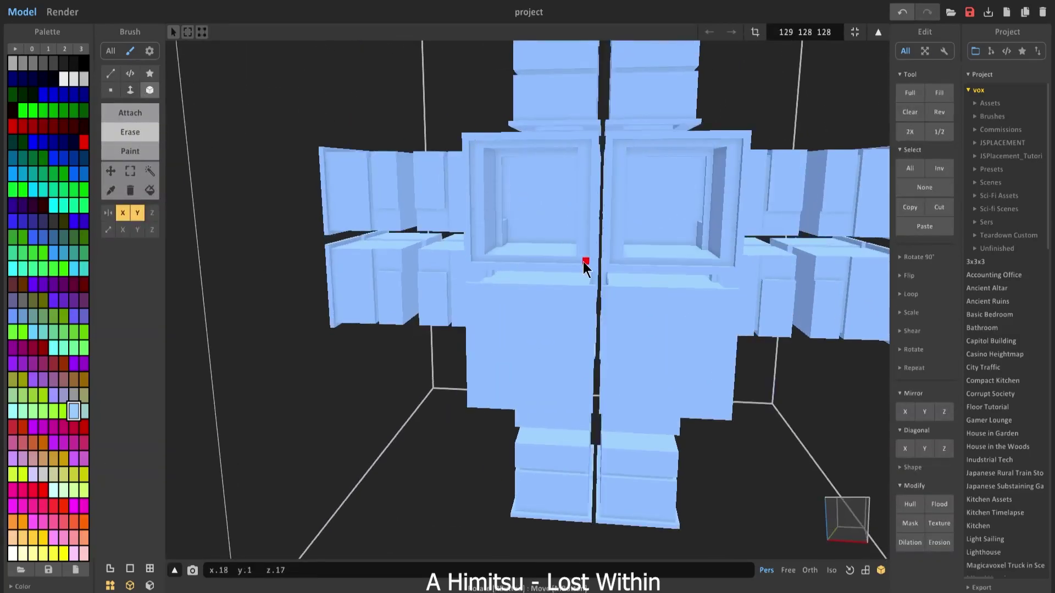
{"action": "mouse_move", "coordinate": [474, 293]}
{"action": "left_mouse_down"}
{"action": "mouse_move", "coordinate": [553, 399]}
{"action": "mouse_move", "coordinate": [580, 404]}
{"action": "left_mouse_up"}
{"action": "right_click_drag", "start_coordinate": [677, 388], "coordinate": [539, 332]}
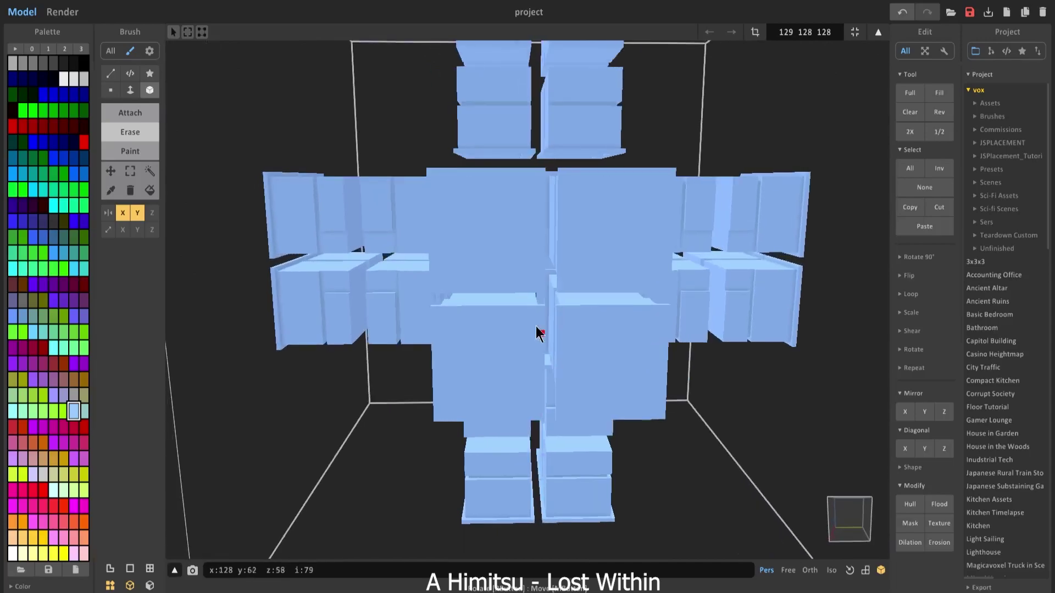
Erase square openings in the upper blocks of the adjacent side and openings about 18 by 17 voxels in the horizontal block faces.
{"action": "left_click_drag", "start_coordinate": [441, 179], "coordinate": [523, 276]}
{"action": "mouse_move", "coordinate": [532, 413]}
{"action": "right_mouse_down"}
{"action": "mouse_move", "coordinate": [496, 415]}
{"action": "mouse_move", "coordinate": [481, 502]}
{"action": "mouse_move", "coordinate": [680, 246]}
{"action": "mouse_move", "coordinate": [615, 241]}
{"action": "right_mouse_up"}
{"action": "left_click_drag", "start_coordinate": [490, 242], "coordinate": [595, 320]}
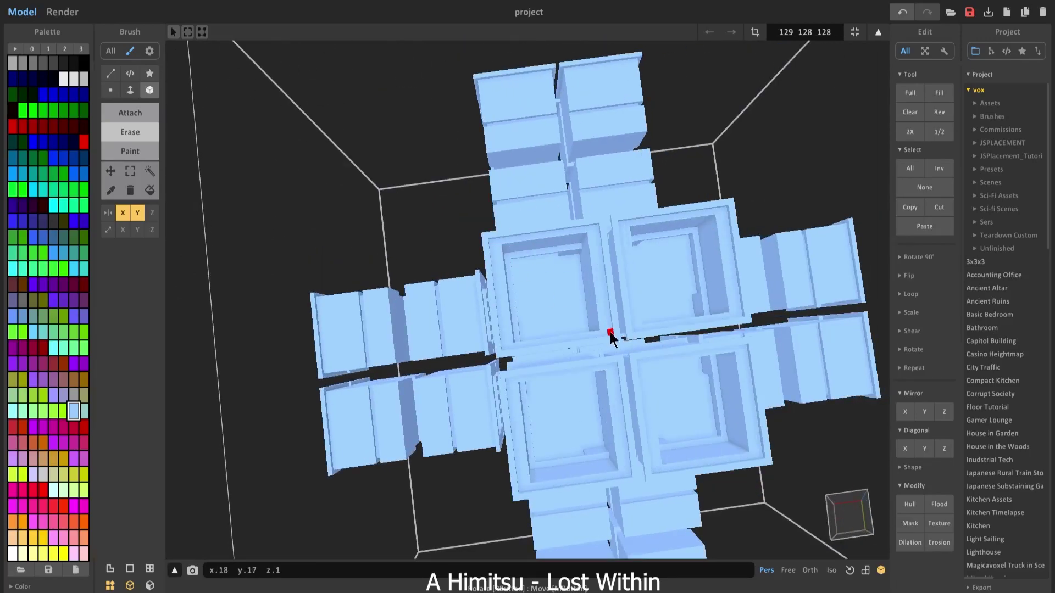
{"action": "right_click_drag", "start_coordinate": [610, 332], "coordinate": [638, 275]}
{"action": "scroll", "coordinate": [618, 305], "scroll_direction": "down", "scroll_amount": 3}
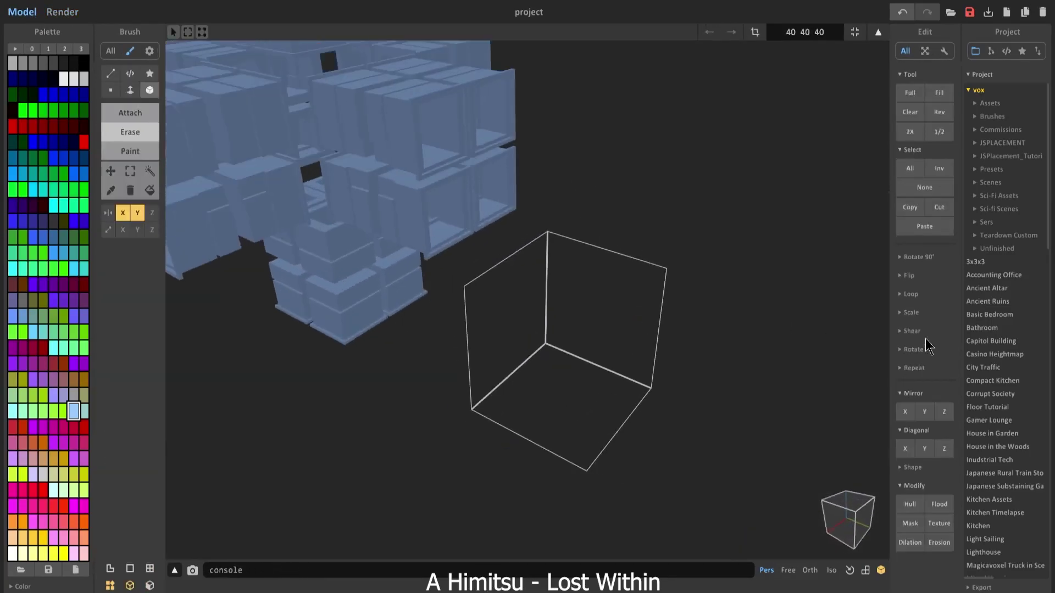
Try a cone and a pyramid in the 40-voxel volume, replicating the shapes with Diagonal on Y and X.
{"action": "left_click", "coordinate": [929, 508]}
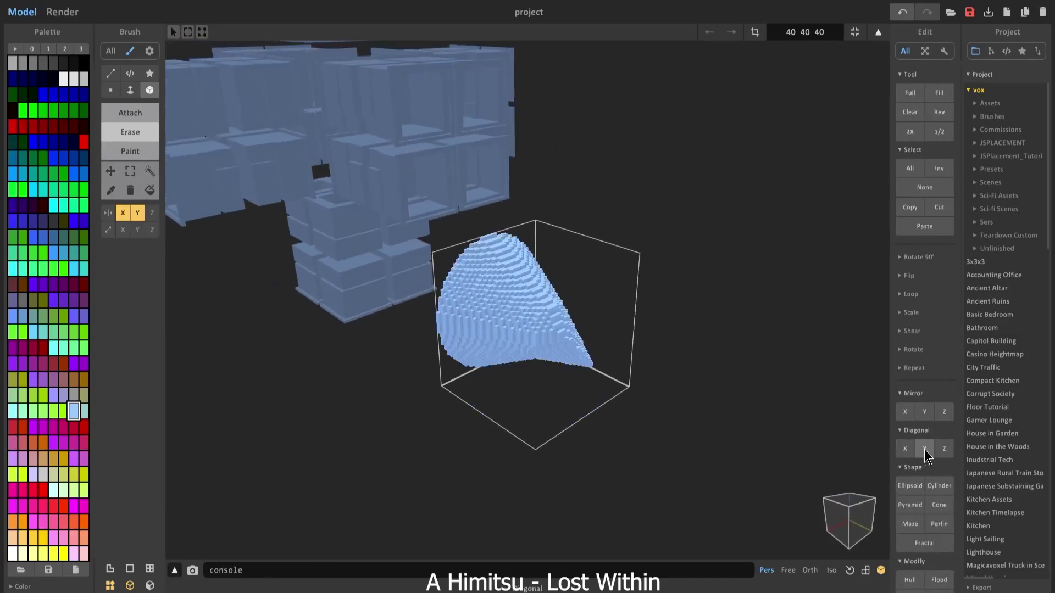
{"action": "left_click", "coordinate": [924, 450]}
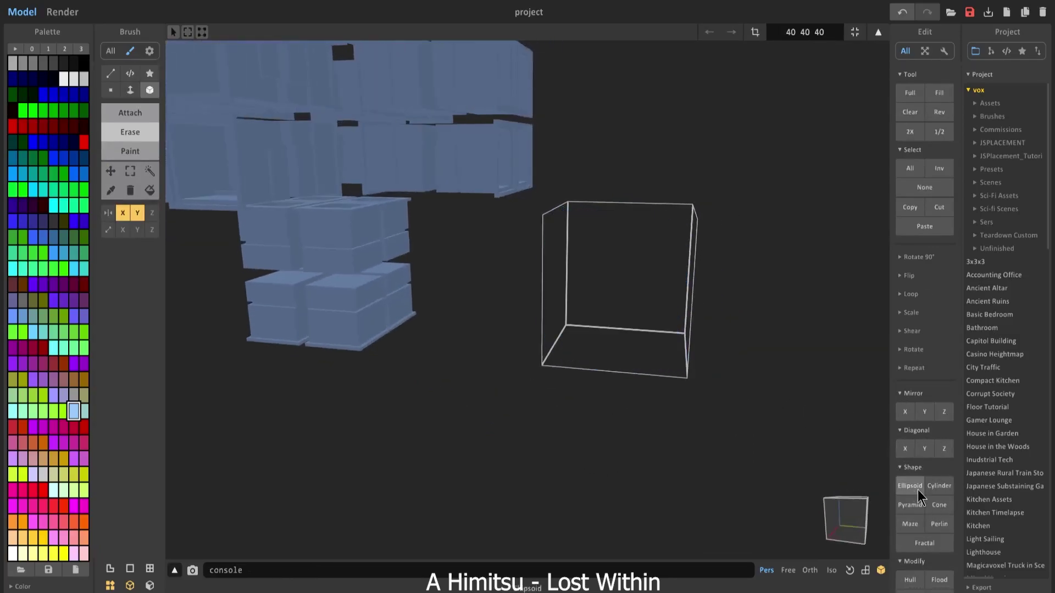
{"action": "left_click", "coordinate": [909, 505]}
{"action": "left_click", "coordinate": [905, 449]}
{"action": "left_click", "coordinate": [924, 449]}
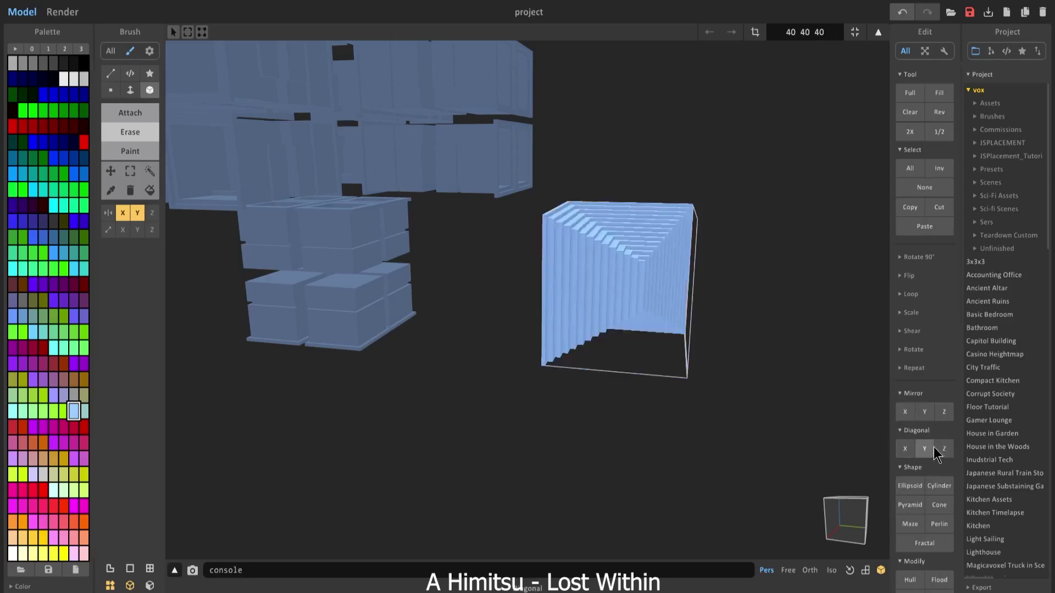
{"action": "left_click", "coordinate": [905, 449]}
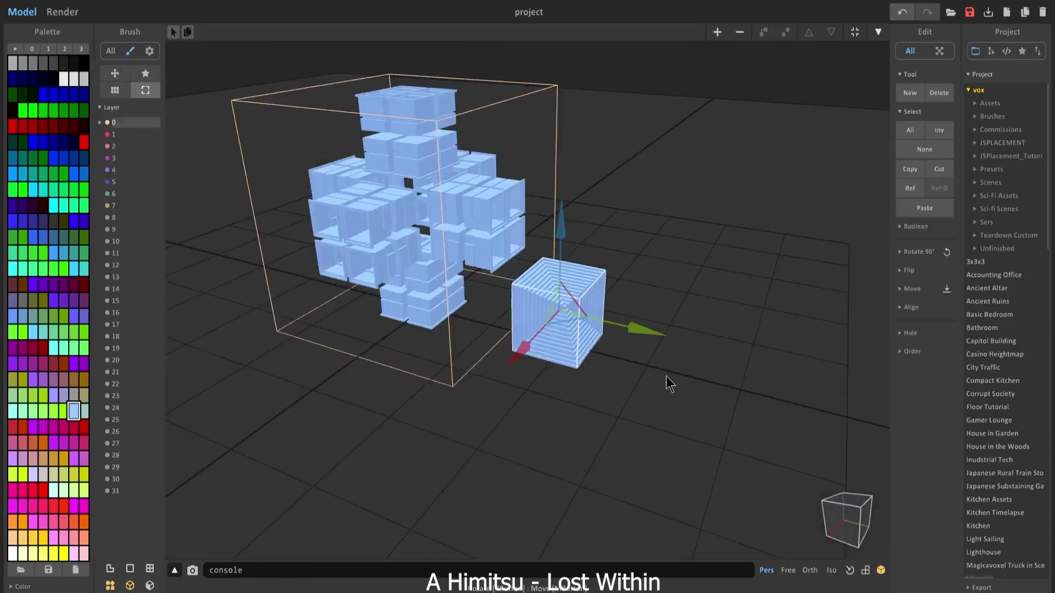
Try the ridged 40-voxel cube in the middle of the hollow structure, moving it along its axes.
{"action": "left_click_drag", "start_coordinate": [628, 325], "coordinate": [480, 280]}
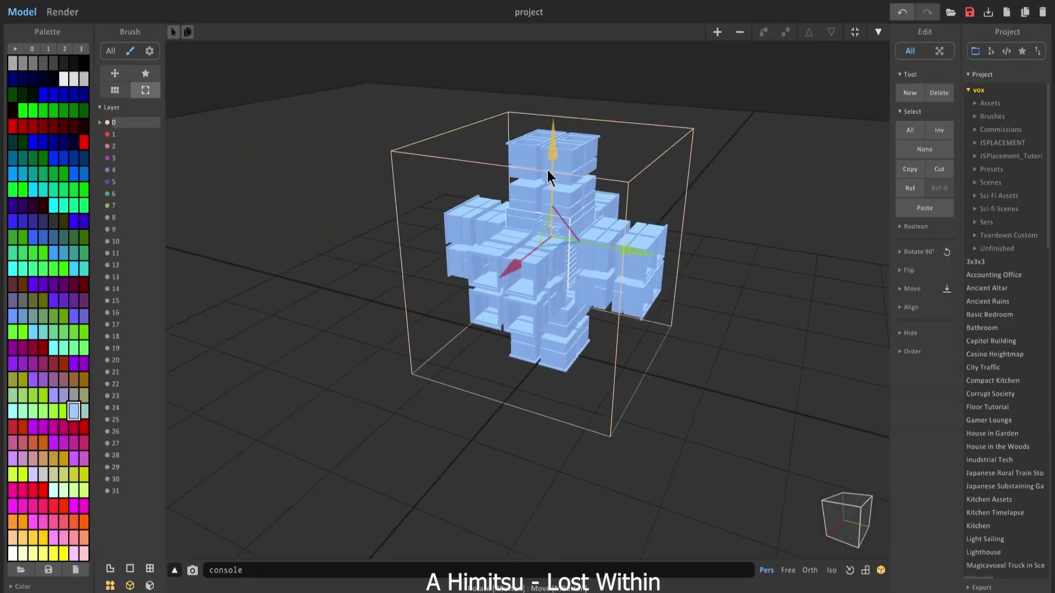
{"action": "left_click_drag", "start_coordinate": [547, 171], "coordinate": [744, 330]}
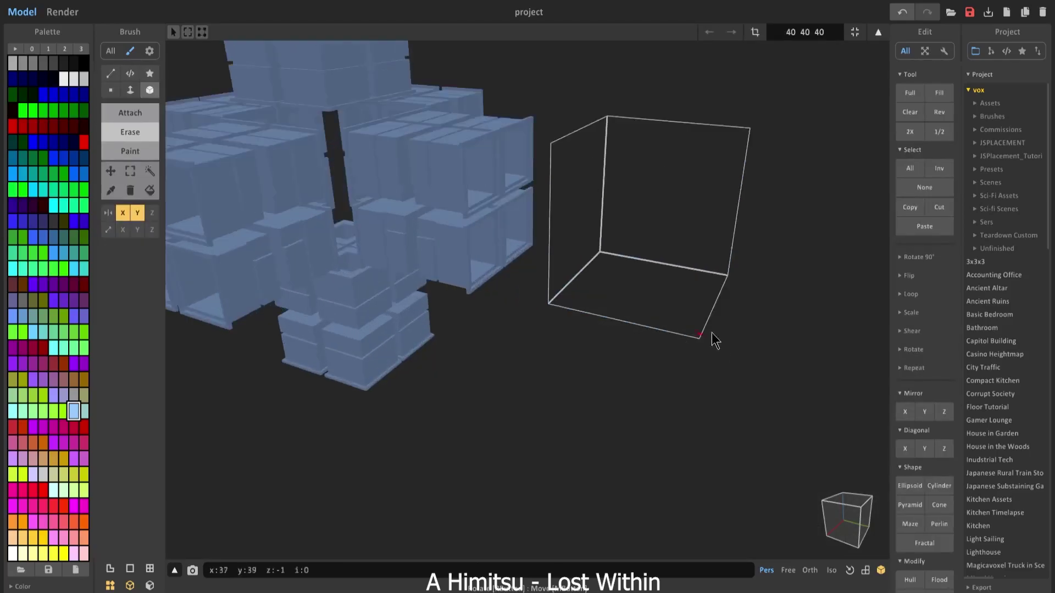
Generate a pyramid in the cleared 40-voxel volume and try different Diagonal combinations on X, Y and Z.
{"action": "left_click", "coordinate": [916, 500]}
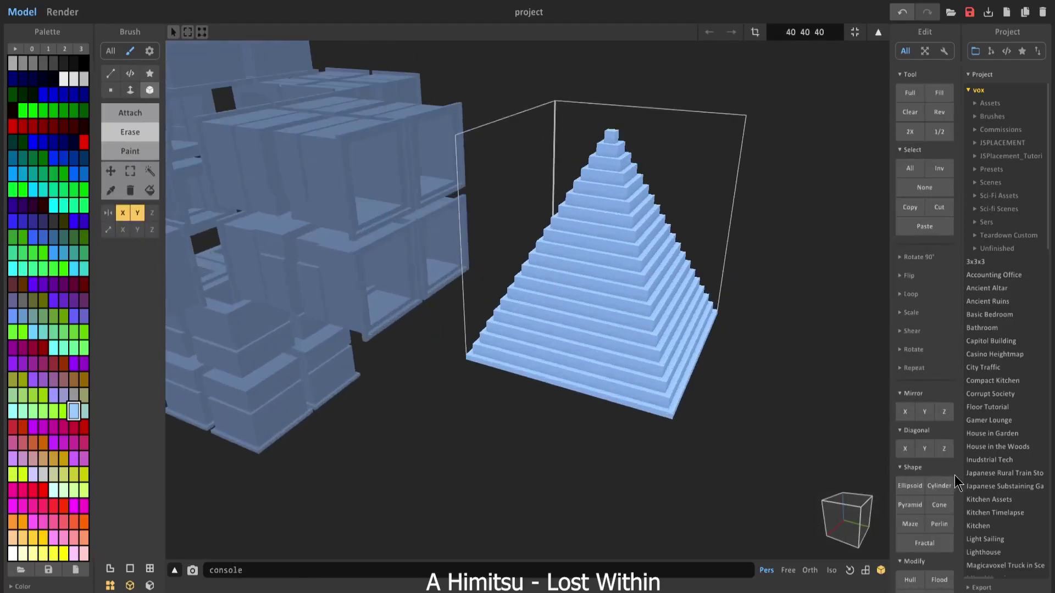
{"action": "left_click", "coordinate": [924, 447]}
{"action": "left_click", "coordinate": [944, 448]}
{"action": "right_click_drag", "start_coordinate": [714, 377], "coordinate": [691, 370]}
{"action": "key", "text": "ctrl+z"}
{"action": "key", "text": "ctrl+z"}
{"action": "left_click", "coordinate": [909, 449]}
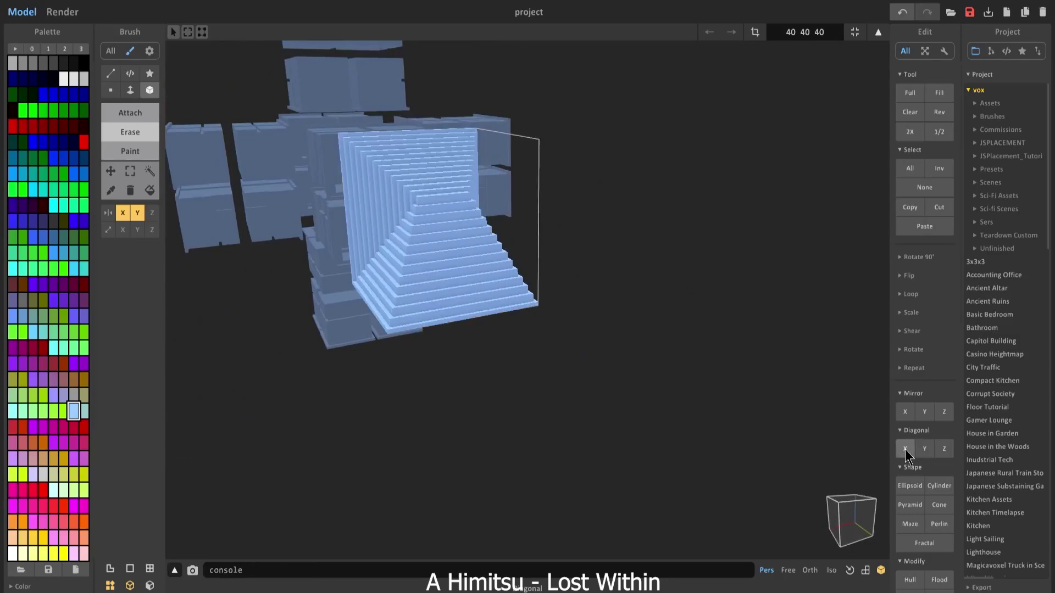
{"action": "left_click", "coordinate": [928, 450]}
{"action": "left_click", "coordinate": [944, 448]}
{"action": "right_click_drag", "start_coordinate": [879, 418], "coordinate": [707, 298]}
Resize the volume to 20 20 20, generate a pyramid and apply Diagonal on X, Y and Z.
{"action": "left_click", "coordinate": [805, 32]}
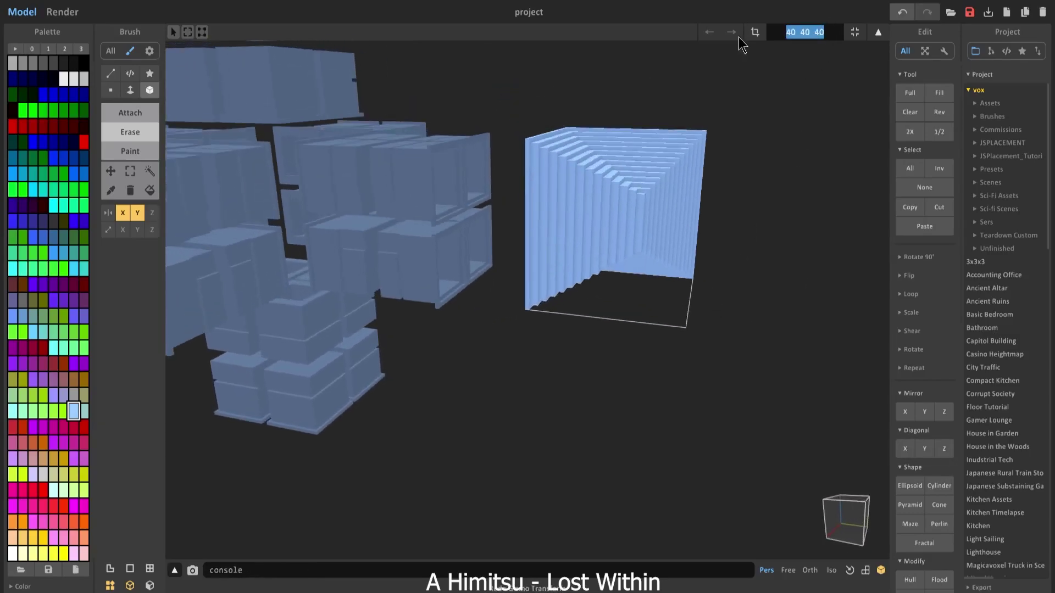
{"action": "type", "text": "20 20 20"}
{"action": "key", "text": "Return"}
{"action": "left_click", "coordinate": [909, 505]}
{"action": "left_click", "coordinate": [912, 433]}
{"action": "left_click", "coordinate": [905, 449]}
{"action": "left_click", "coordinate": [925, 450]}
{"action": "left_click", "coordinate": [944, 451]}
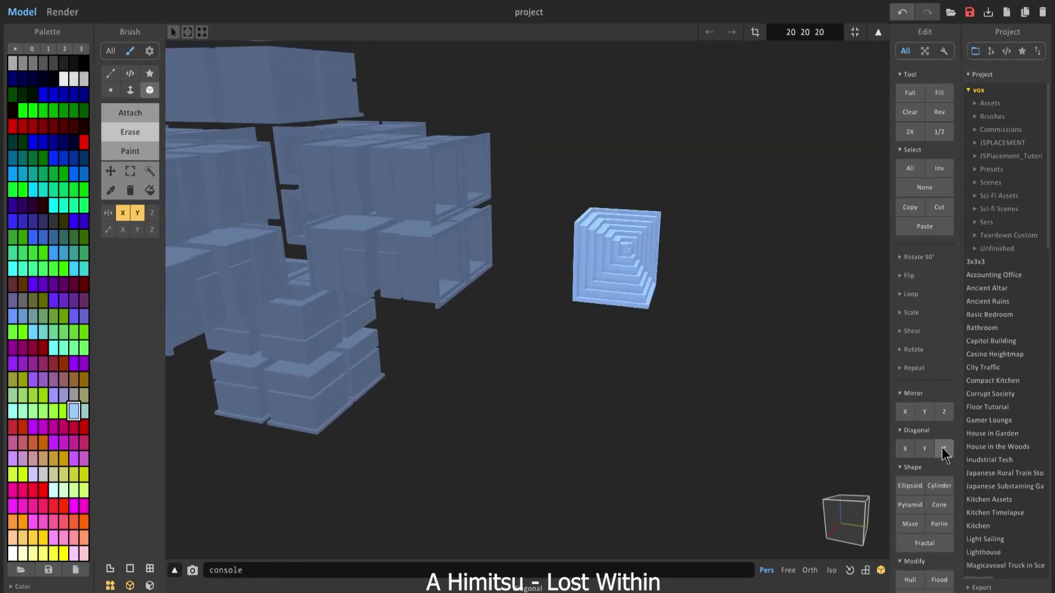
Duplicate the small ridged cube in the world view and arrange rotated copies into one square block.
{"action": "key", "text": "Tab"}
{"action": "left_click_drag", "start_coordinate": [688, 298], "coordinate": [763, 314], "text": "ctrl"}
{"action": "key", "text": "r"}
{"action": "key", "text": "r"}
{"action": "key", "text": "r"}
{"action": "right_click_drag", "start_coordinate": [763, 308], "coordinate": [324, 490]}
{"action": "left_click_drag", "start_coordinate": [323, 490], "coordinate": [336, 490]}
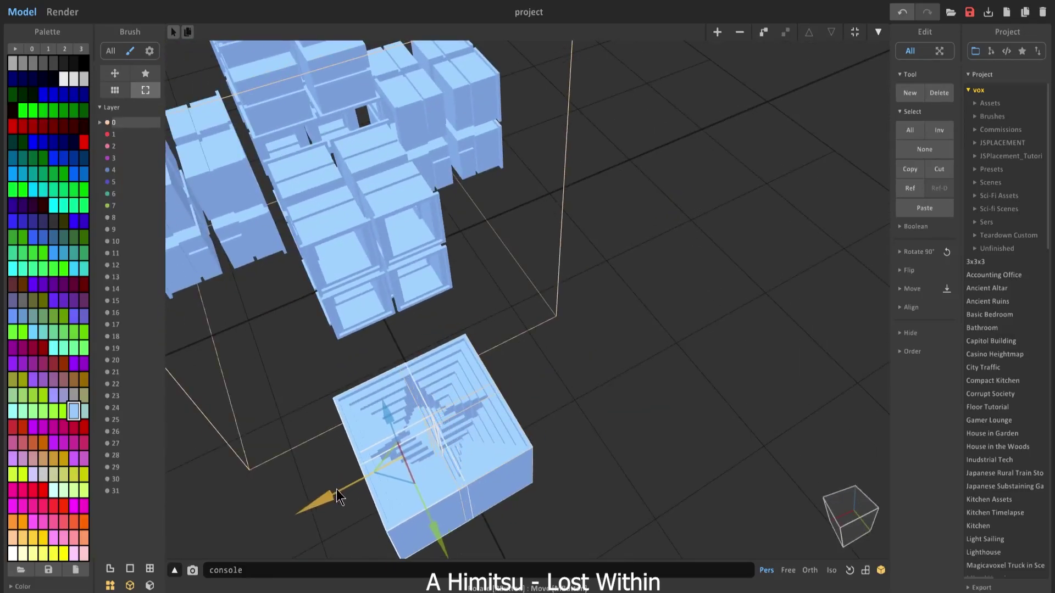
Select the joined ridged cubes together, rotate them and move them into the middle of the hollow structure.
{"action": "left_click", "coordinate": [496, 436], "text": "shift"}
{"action": "right_click_drag", "start_coordinate": [496, 436], "coordinate": [702, 338]}
{"action": "key", "text": "r"}
{"action": "key", "text": "r"}
{"action": "left_click_drag", "start_coordinate": [706, 336], "coordinate": [348, 235]}
{"action": "right_click_drag", "start_coordinate": [348, 235], "coordinate": [786, 452]}
Align the ridged block with the structure's middle in orthographic view and delete the surplus object.
{"action": "left_click", "coordinate": [809, 569]}
{"action": "left_click_drag", "start_coordinate": [624, 202], "coordinate": [606, 201]}
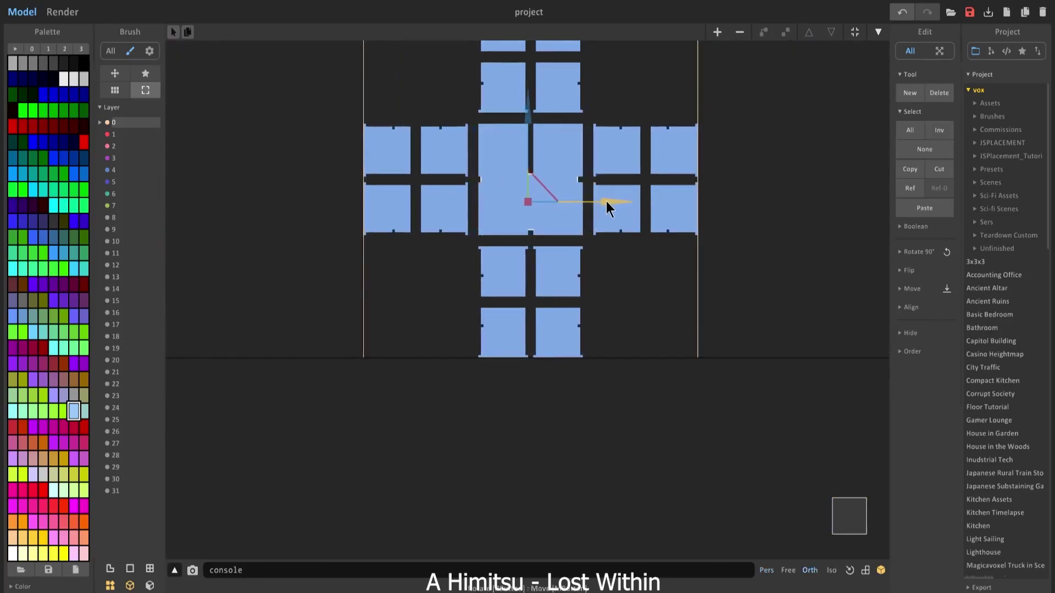
{"action": "left_click_drag", "start_coordinate": [530, 144], "coordinate": [532, 160]}
{"action": "right_click_drag", "start_coordinate": [532, 160], "coordinate": [493, 266]}
{"action": "mouse_move", "coordinate": [467, 205]}
{"action": "right_mouse_down"}
{"action": "mouse_move", "coordinate": [471, 176]}
{"action": "mouse_move", "coordinate": [492, 157]}
{"action": "mouse_move", "coordinate": [475, 208]}
{"action": "right_mouse_up"}
{"action": "key", "text": "Delete"}
Edit the combined ridged block and extrude its star-shaped central recess by about 9 layers in red.
{"action": "left_click", "coordinate": [450, 316]}
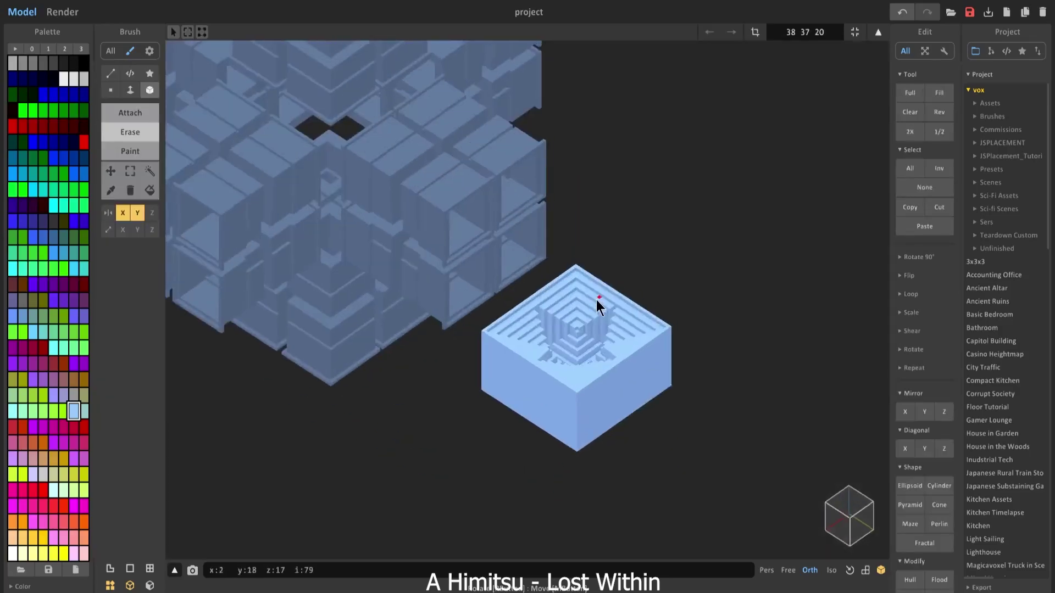
{"action": "mouse_move", "coordinate": [596, 300]}
{"action": "right_mouse_down"}
{"action": "mouse_move", "coordinate": [529, 264]}
{"action": "mouse_move", "coordinate": [533, 243]}
{"action": "right_mouse_up"}
{"action": "left_click", "coordinate": [132, 112]}
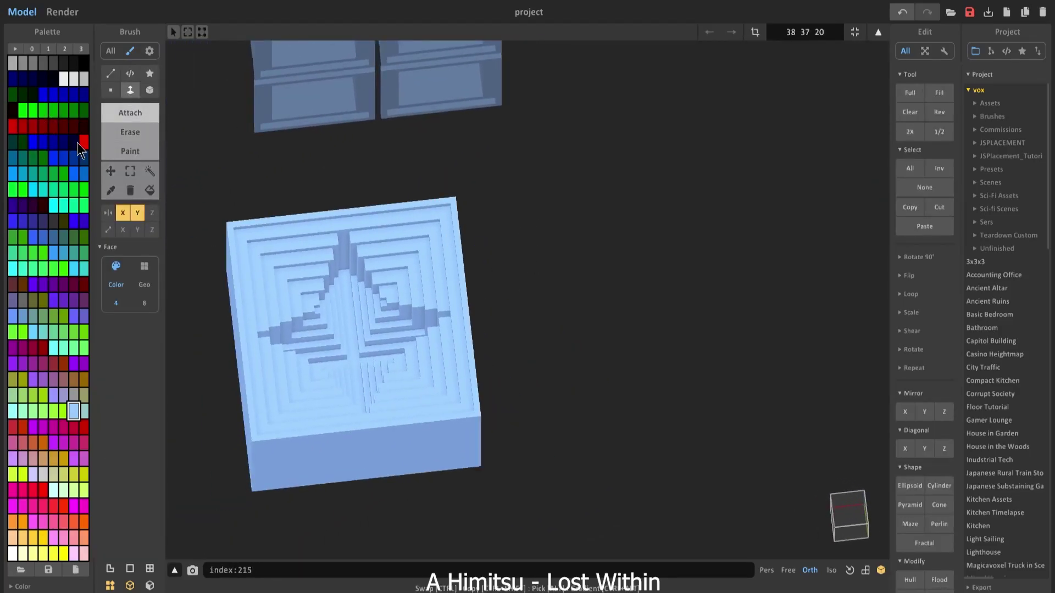
{"action": "right_click_drag", "start_coordinate": [327, 316], "coordinate": [283, 291]}
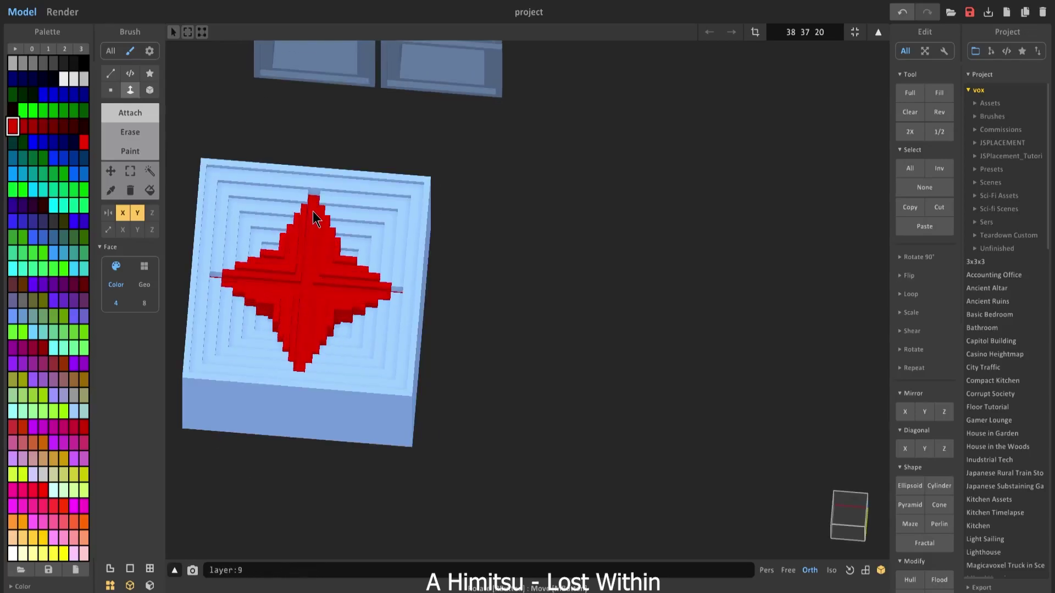
{"action": "right_click_drag", "start_coordinate": [314, 219], "coordinate": [434, 160]}
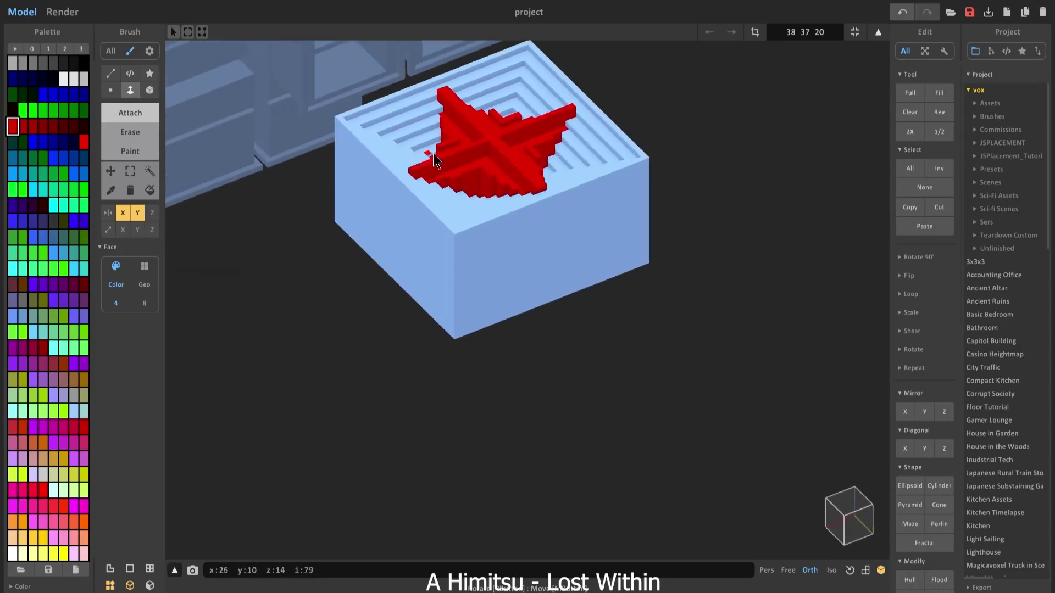
Enlarge the block's volume to 38 37 48 and extrude the red star by about 7 layers.
{"action": "middle_click_drag", "start_coordinate": [433, 154], "coordinate": [404, 236]}
{"action": "scroll", "coordinate": [433, 154], "scroll_direction": "up", "scroll_amount": 1}
{"action": "scroll", "coordinate": [659, 131], "scroll_direction": "down", "scroll_amount": 5}
{"action": "left_click_drag", "start_coordinate": [660, 132], "coordinate": [754, 32], "text": "ctrl"}
{"action": "scroll", "coordinate": [450, 325], "scroll_direction": "up", "scroll_amount": 5}
{"action": "left_click_drag", "start_coordinate": [439, 341], "coordinate": [430, 282]}
{"action": "right_click_drag", "start_coordinate": [431, 282], "coordinate": [513, 374]}
{"action": "left_click_drag", "start_coordinate": [514, 373], "coordinate": [495, 354]}
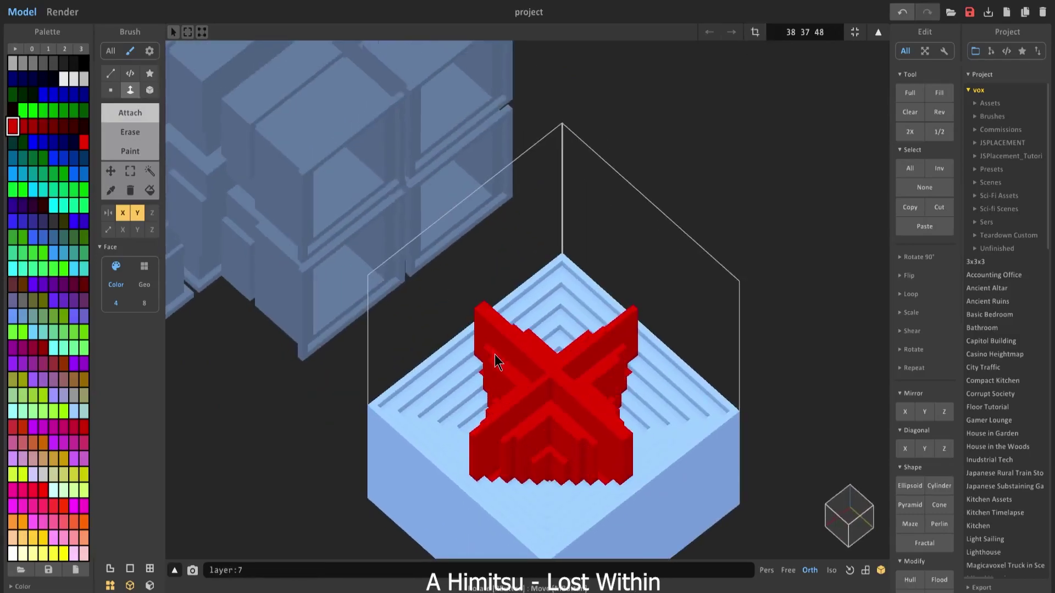
Extrude the raised cross of the red star further and trim the volume's empty space above it.
{"action": "right_click_drag", "start_coordinate": [566, 424], "coordinate": [255, 407]}
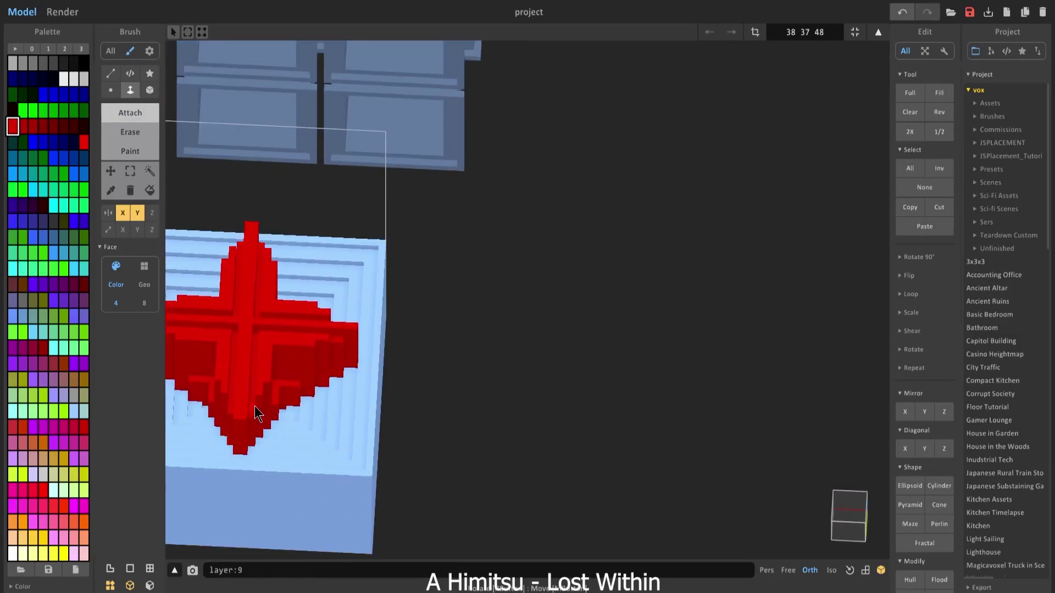
{"action": "left_click_drag", "start_coordinate": [250, 377], "coordinate": [244, 363]}
{"action": "right_click_drag", "start_coordinate": [196, 359], "coordinate": [758, 160]}
{"action": "scroll", "coordinate": [433, 377], "scroll_direction": "down", "scroll_amount": 5}
Place the block with the red star in the centre of the hollow structure in the world view.
{"action": "key", "text": "Tab"}
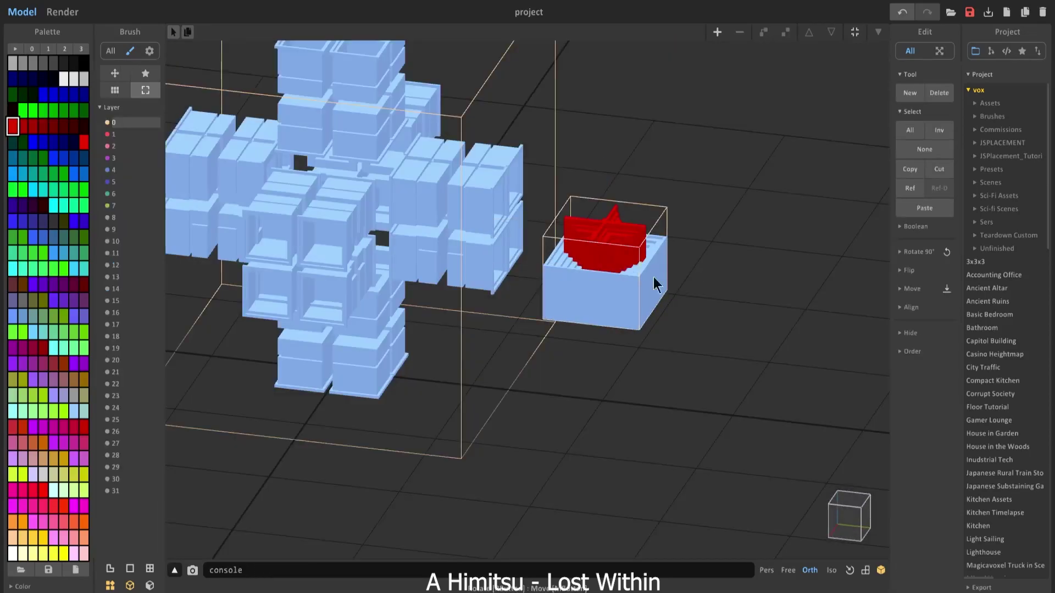
{"action": "scroll", "coordinate": [420, 226], "scroll_direction": "up", "scroll_amount": 3}
{"action": "right_click_drag", "start_coordinate": [420, 227], "coordinate": [495, 264]}
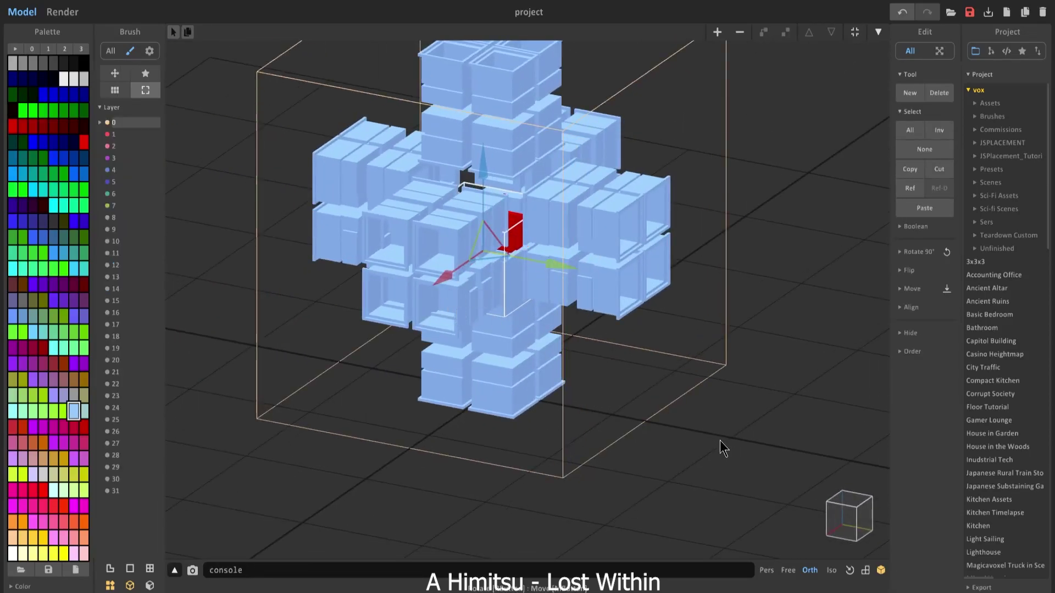
{"action": "scroll", "coordinate": [681, 456], "scroll_direction": "up", "scroll_amount": 3}
{"action": "mouse_move", "coordinate": [720, 441]}
{"action": "right_mouse_down"}
{"action": "mouse_move", "coordinate": [682, 456]}
{"action": "mouse_move", "coordinate": [674, 484]}
{"action": "right_mouse_up"}
{"action": "scroll", "coordinate": [674, 484], "scroll_direction": "down", "scroll_amount": 4}
Switch to rendering, assign Glass to the light-blue voxels and Emit with emission 45 to the red star.
{"action": "left_click", "coordinate": [62, 11]}
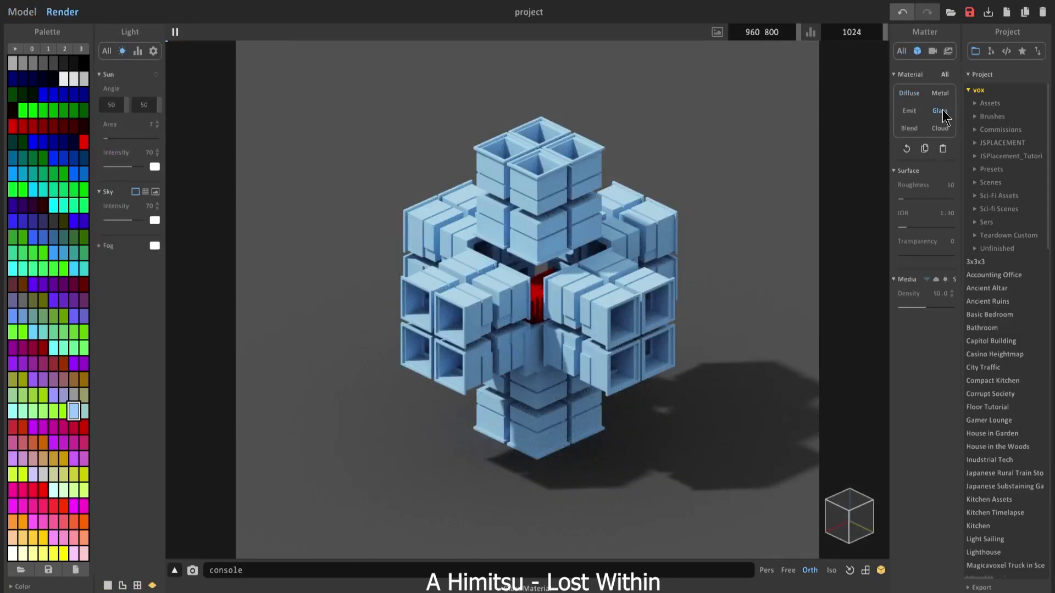
{"action": "left_click", "coordinate": [907, 253]}
{"action": "left_click", "coordinate": [536, 294], "text": "alt"}
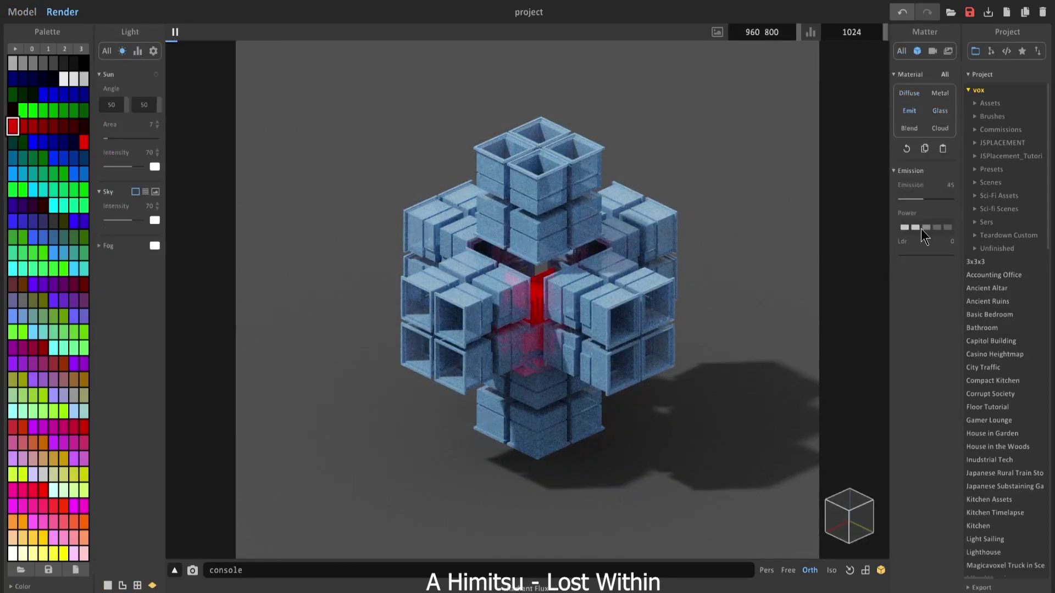
Enable MIS-Scatter and TR-Shadow sampling and recolour the emissive star to green 100 166 80.
{"action": "left_click", "coordinate": [156, 221]}
{"action": "left_click", "coordinate": [156, 285]}
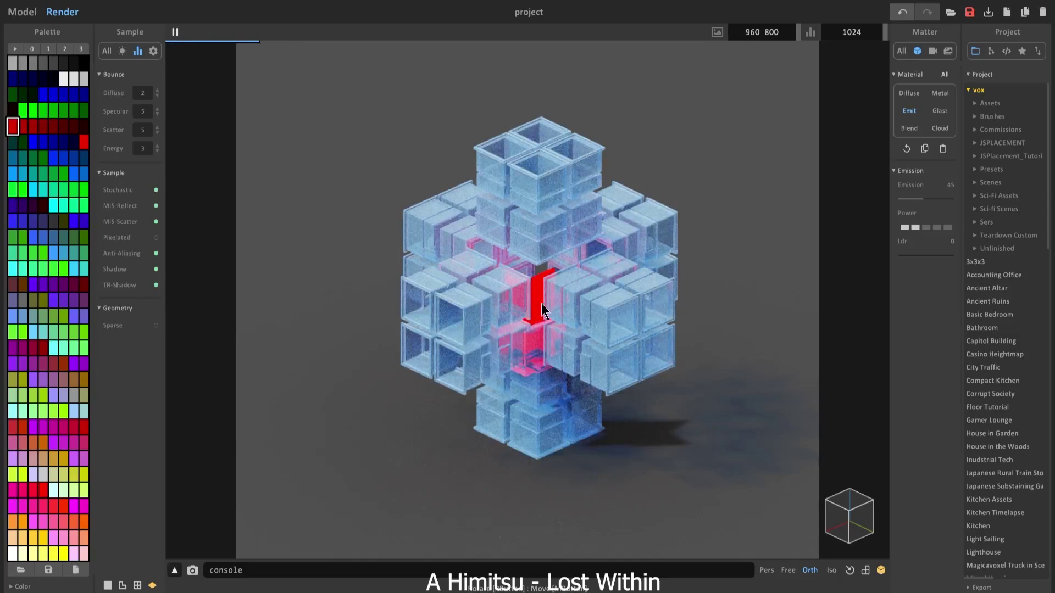
{"action": "left_click", "coordinate": [21, 586]}
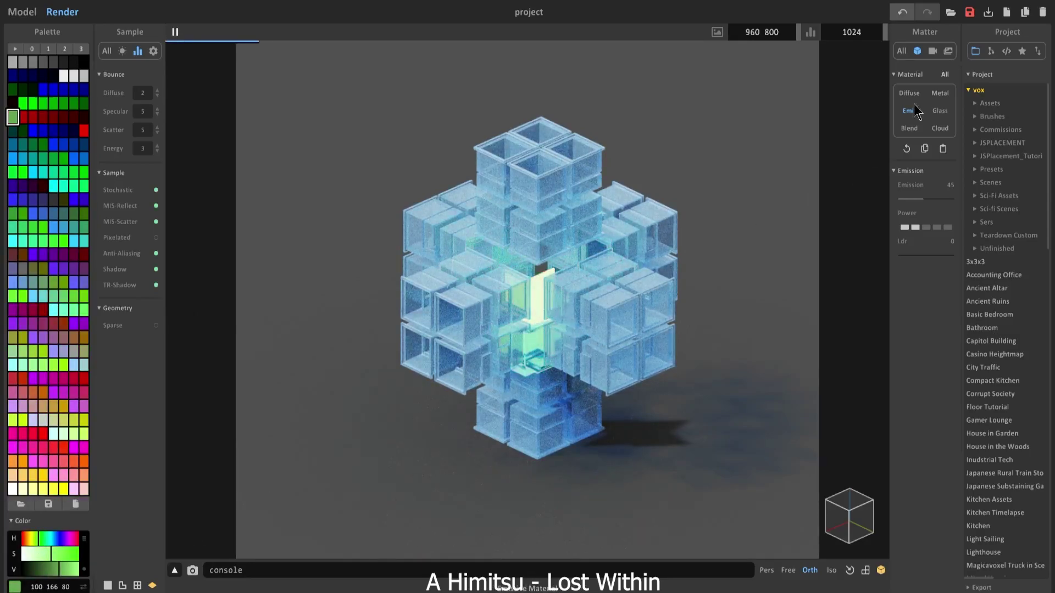
Enable bloom with mix 34 and size 20, and set the film exposure to 1.7 and vignette to 27.
{"action": "left_click", "coordinate": [947, 304]}
{"action": "left_click", "coordinate": [913, 304]}
{"action": "left_click", "coordinate": [917, 332]}
{"action": "left_click", "coordinate": [908, 359]}
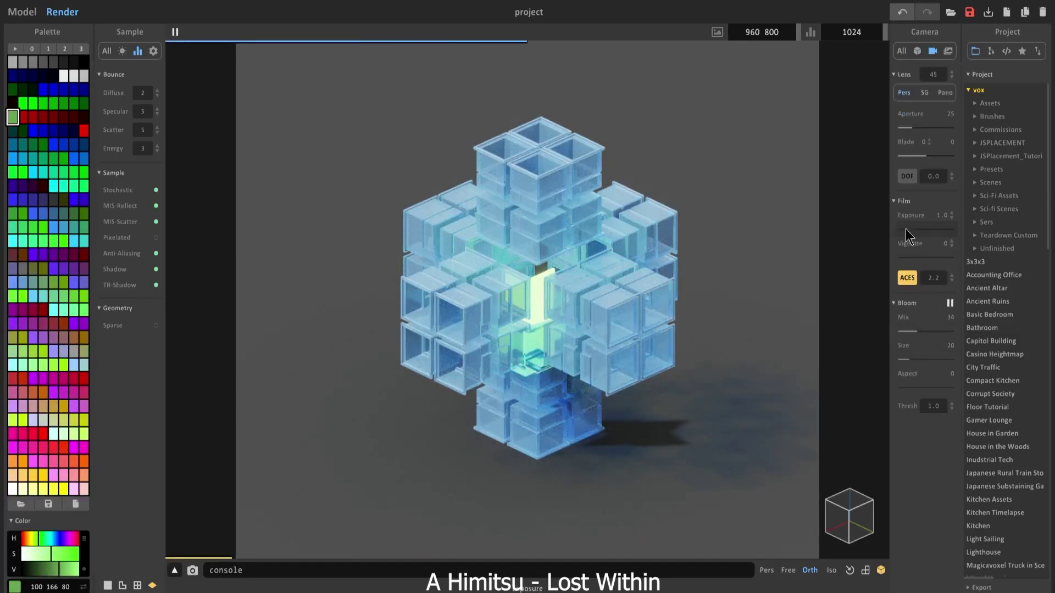
{"action": "left_click", "coordinate": [900, 229]}
{"action": "left_click", "coordinate": [910, 258]}
{"action": "left_click_drag", "start_coordinate": [911, 258], "coordinate": [914, 258]}
Try the voxel edge display, and set the green star's emission to 62 with power level 3.
{"action": "left_click", "coordinate": [73, 365]}
{"action": "left_click", "coordinate": [123, 585]}
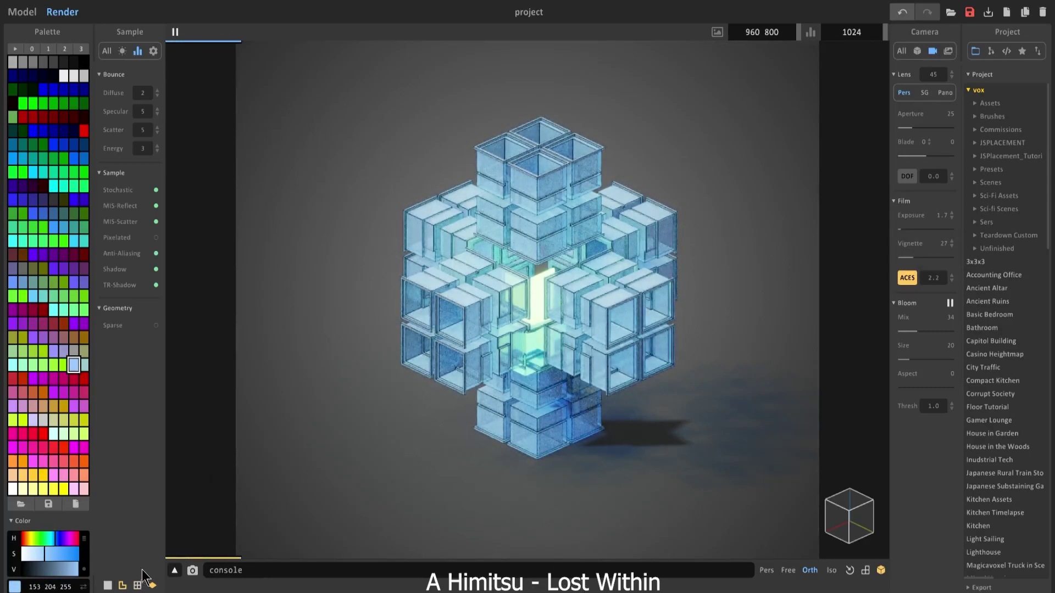
{"action": "left_click", "coordinate": [538, 295]}
{"action": "left_click", "coordinate": [917, 51]}
{"action": "left_click", "coordinate": [925, 227]}
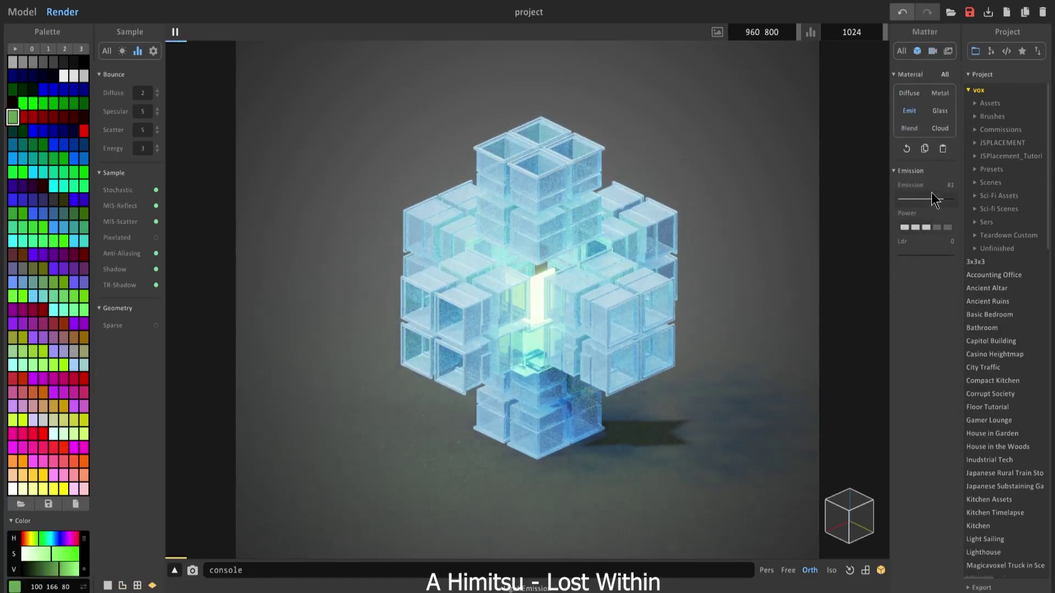
{"action": "left_click", "coordinate": [933, 198]}
{"action": "left_click_drag", "start_coordinate": [934, 200], "coordinate": [931, 200]}
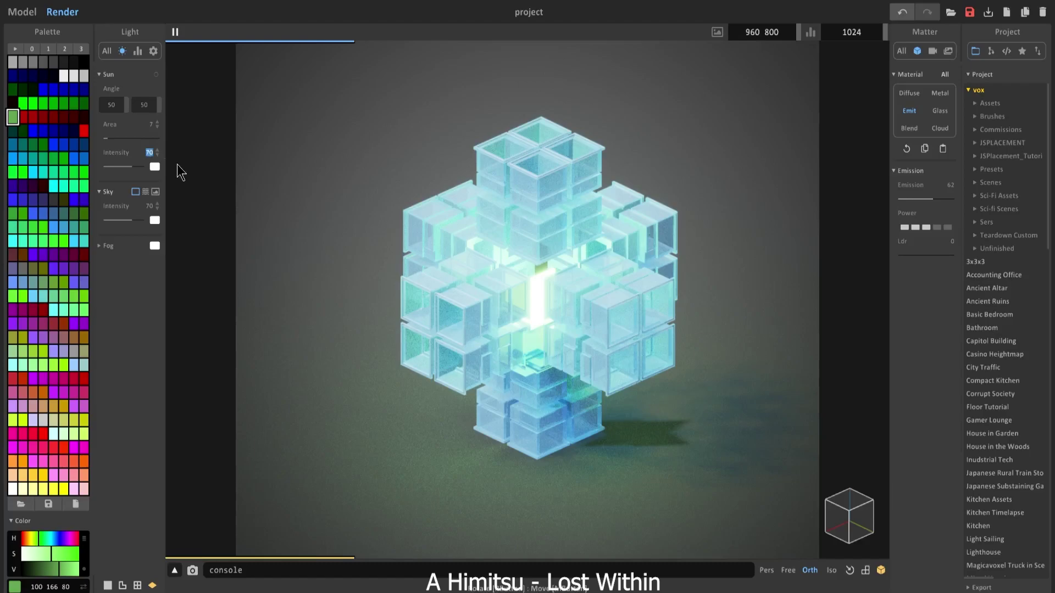
Set the sun intensity to 122 and switch the sky to the atmospheric Rayleigh model.
{"action": "left_click", "coordinate": [145, 192]}
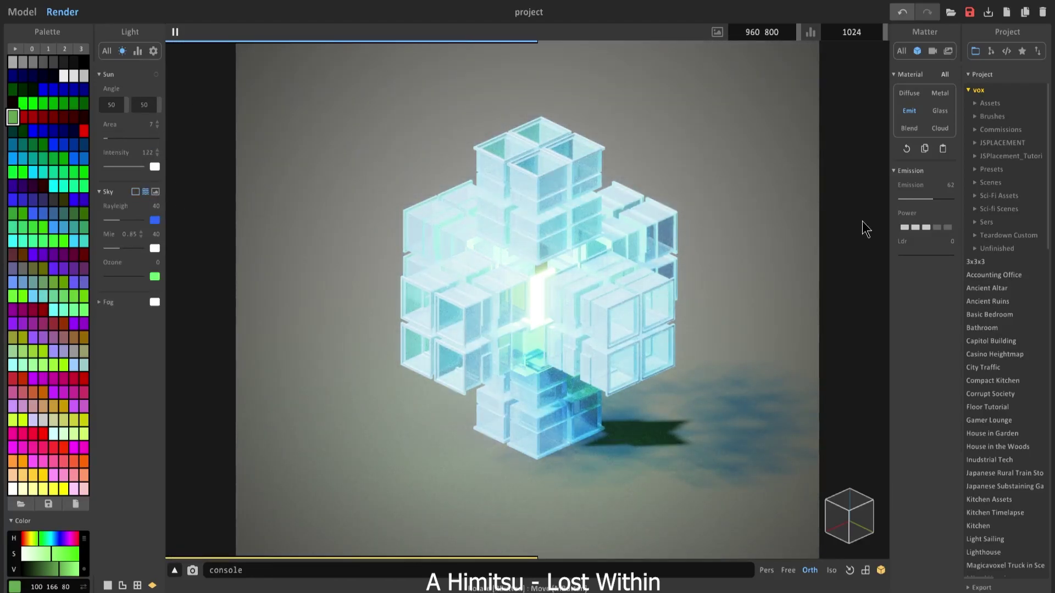
Darken the glass colour to deep navy and the emissive green to 65 127 48.
{"action": "left_click", "coordinate": [594, 309]}
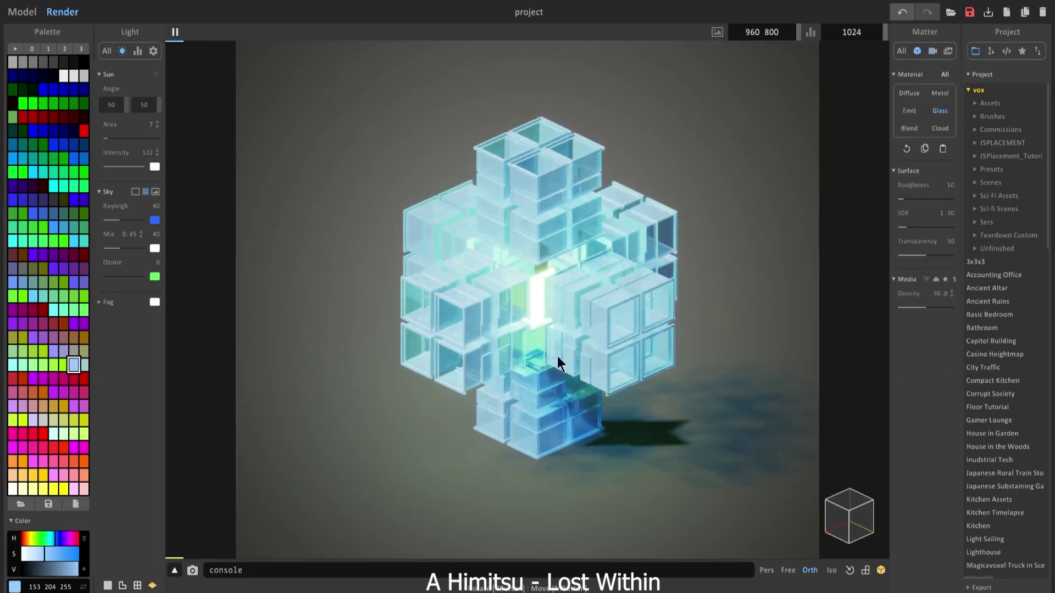
{"action": "left_click", "coordinate": [42, 570]}
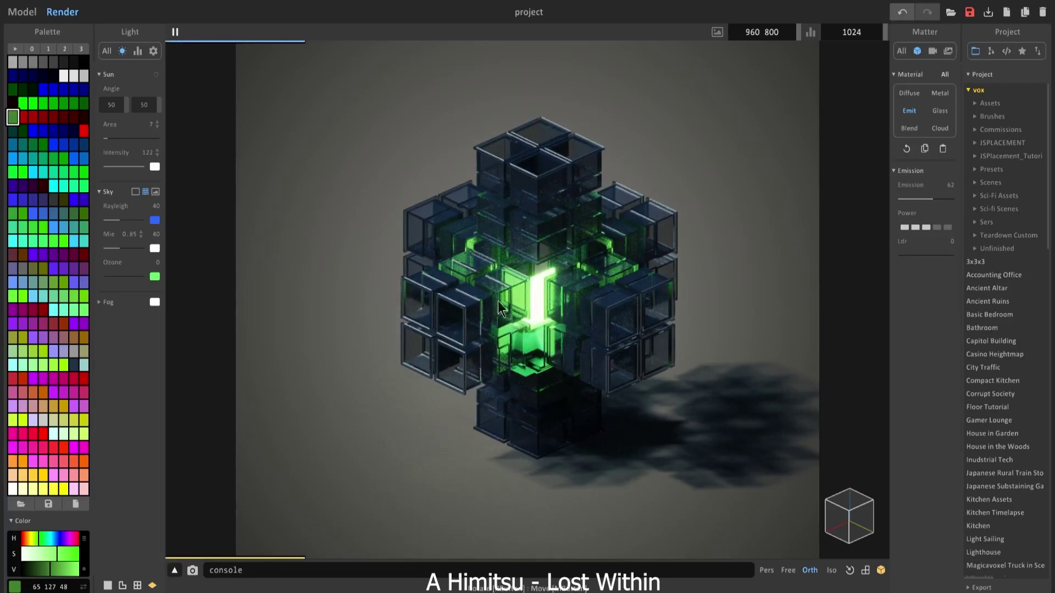
Return to the world view and duplicate the complete structure with its star insert into four spaced copies.
{"action": "left_click", "coordinate": [23, 13]}
{"action": "right_click_drag", "start_coordinate": [417, 297], "coordinate": [478, 318]}
{"action": "left_click_drag", "start_coordinate": [522, 335], "coordinate": [606, 379]}
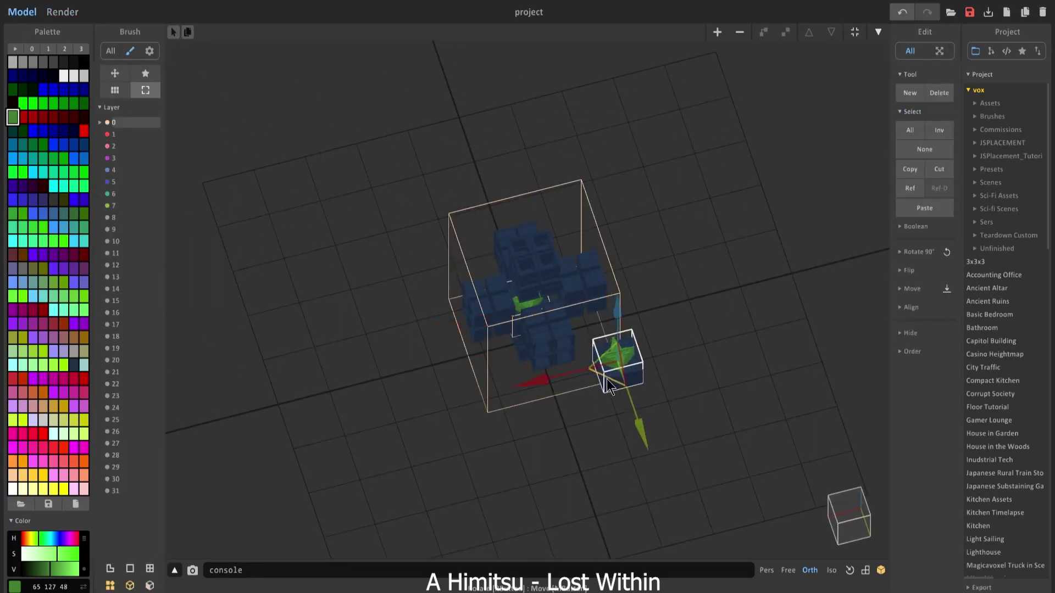
{"action": "key", "text": "ctrl+z"}
{"action": "left_click_drag", "start_coordinate": [527, 311], "coordinate": [419, 235], "text": "ctrl"}
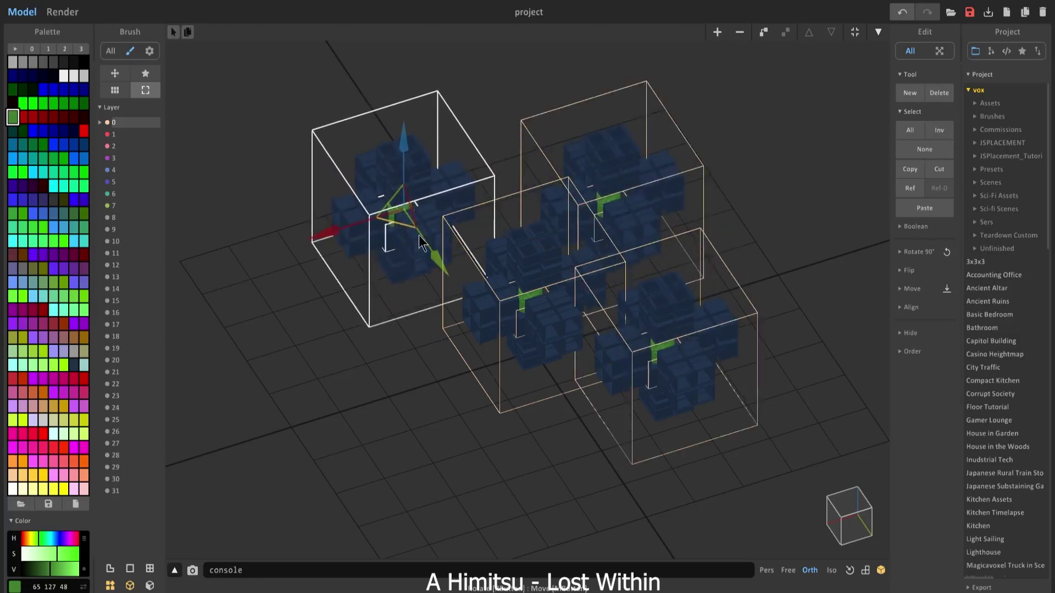
Fill the star insert of the first structure copy with dark green 0 51 0.
{"action": "right_click_drag", "start_coordinate": [217, 237], "coordinate": [255, 212]}
{"action": "scroll", "coordinate": [254, 212], "scroll_direction": "up", "scroll_amount": 4}
{"action": "left_click_drag", "start_coordinate": [182, 228], "coordinate": [285, 215]}
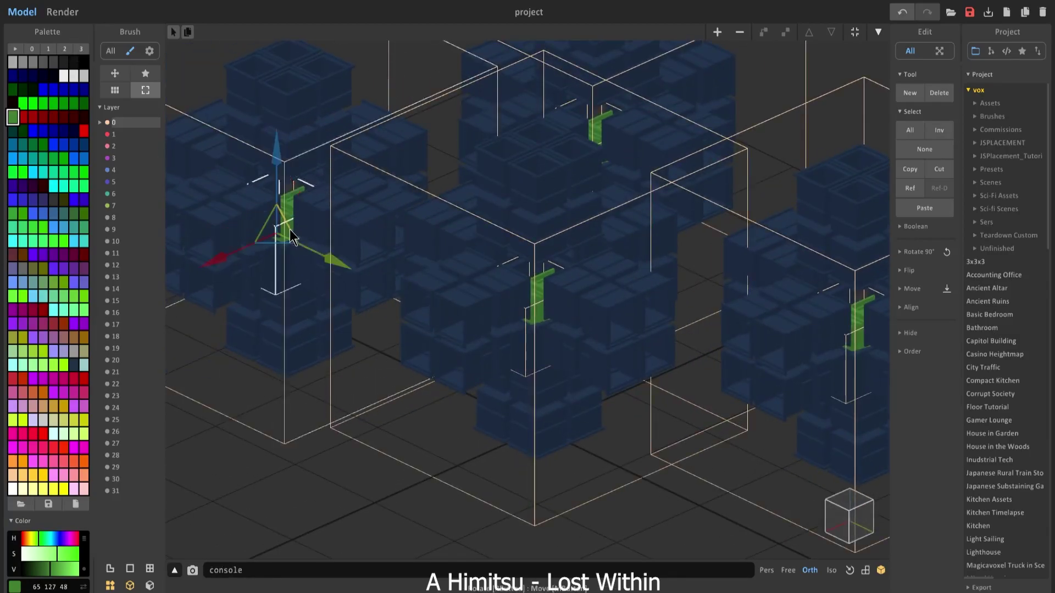
{"action": "key", "text": "Tab"}
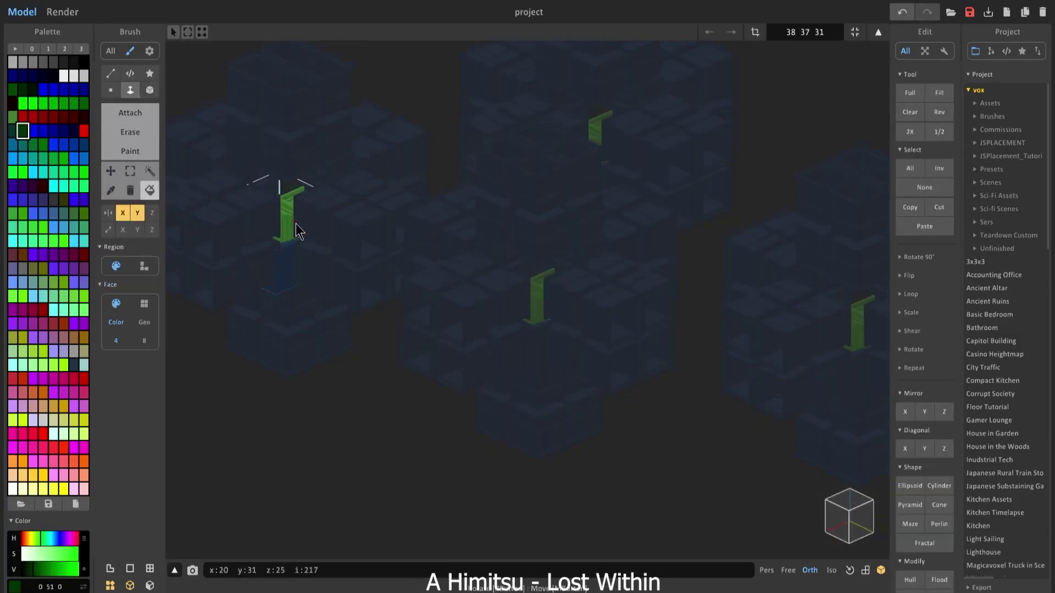
{"action": "left_click", "coordinate": [295, 223]}
{"action": "key", "text": "Tab"}
{"action": "key", "text": "Tab"}
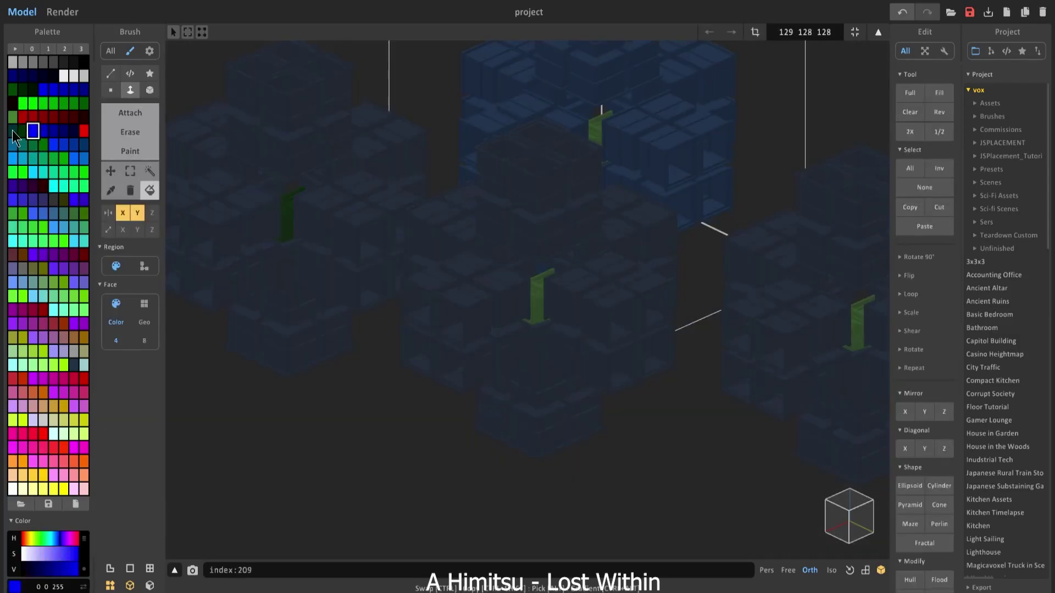
Recolour the rear copy's star insert dark teal 0 51 51 and the remaining copy's insert muted green 43 70 42.
{"action": "left_click", "coordinate": [13, 131]}
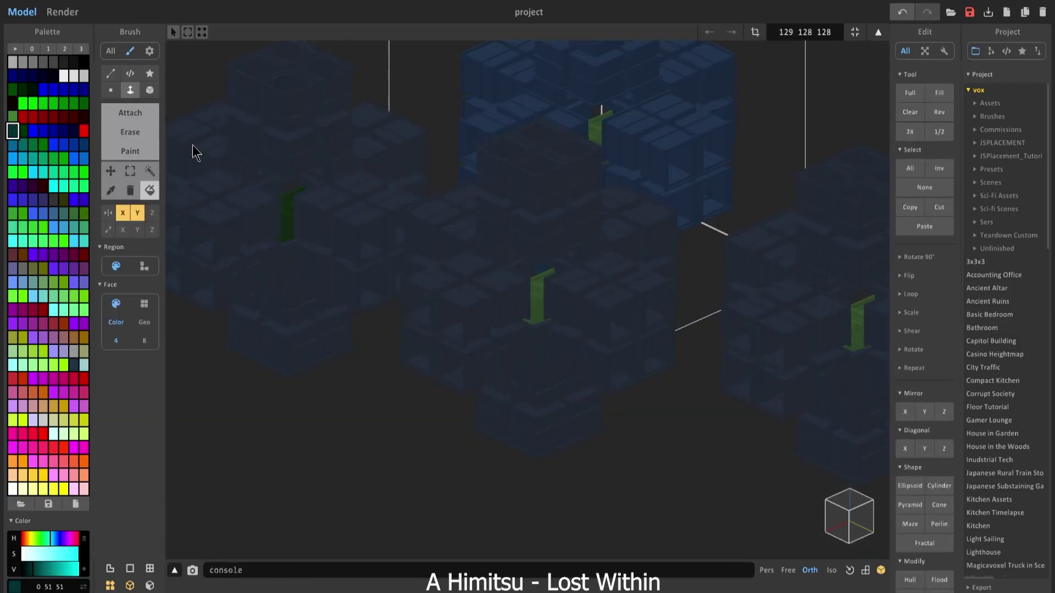
{"action": "right_click_drag", "start_coordinate": [192, 145], "coordinate": [195, 181]}
{"action": "key", "text": "Tab"}
{"action": "left_click", "coordinate": [601, 179]}
{"action": "key", "text": "Tab"}
{"action": "left_click", "coordinate": [583, 212]}
{"action": "key", "text": "Tab"}
{"action": "left_click", "coordinate": [812, 402]}
{"action": "key", "text": "Tab"}
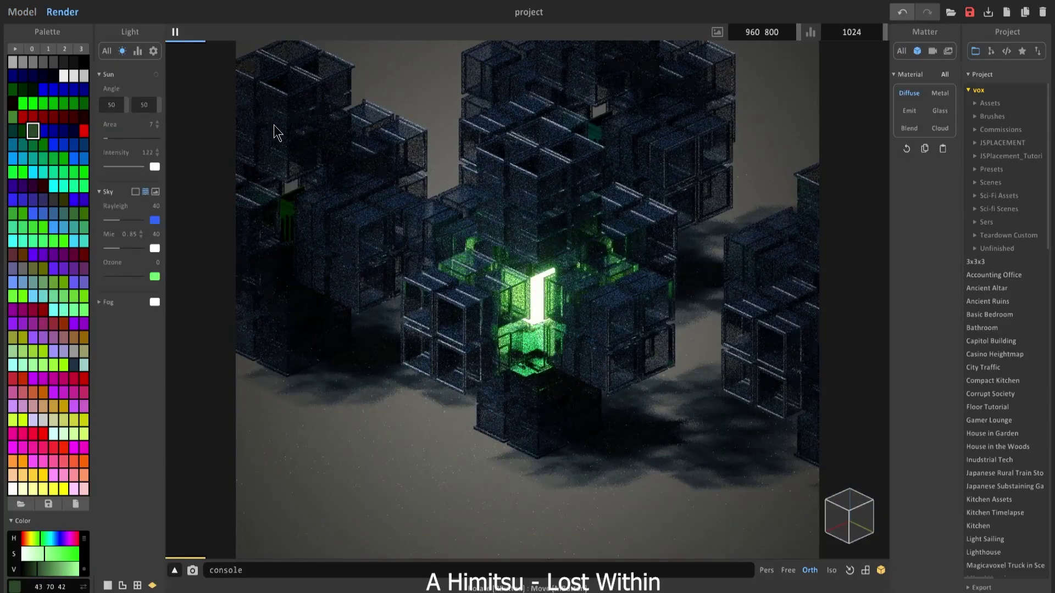
Return to the world view and delete the duplicated structures, keeping a single cube structure with its green star.
{"action": "left_click", "coordinate": [23, 13]}
{"action": "key", "text": "Tab"}
{"action": "key", "text": "Delete"}
{"action": "left_click", "coordinate": [664, 199]}
{"action": "key", "text": "Delete"}
{"action": "right_click_drag", "start_coordinate": [664, 199], "coordinate": [630, 184]}
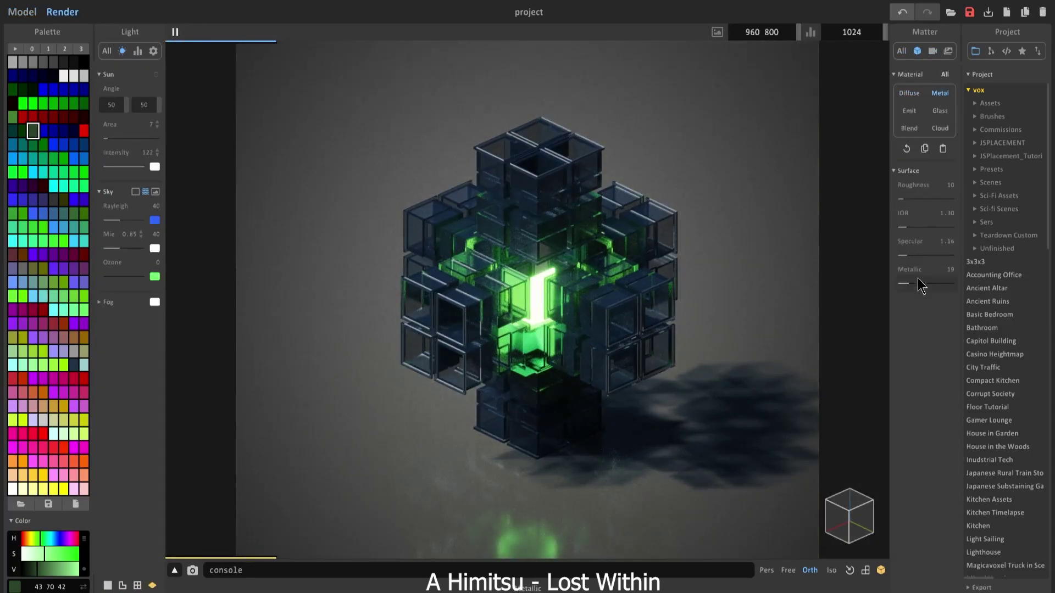
Generate a pyramid in the green 43 70 42 inside a separate object beside the structure.
{"action": "left_click", "coordinate": [22, 14]}
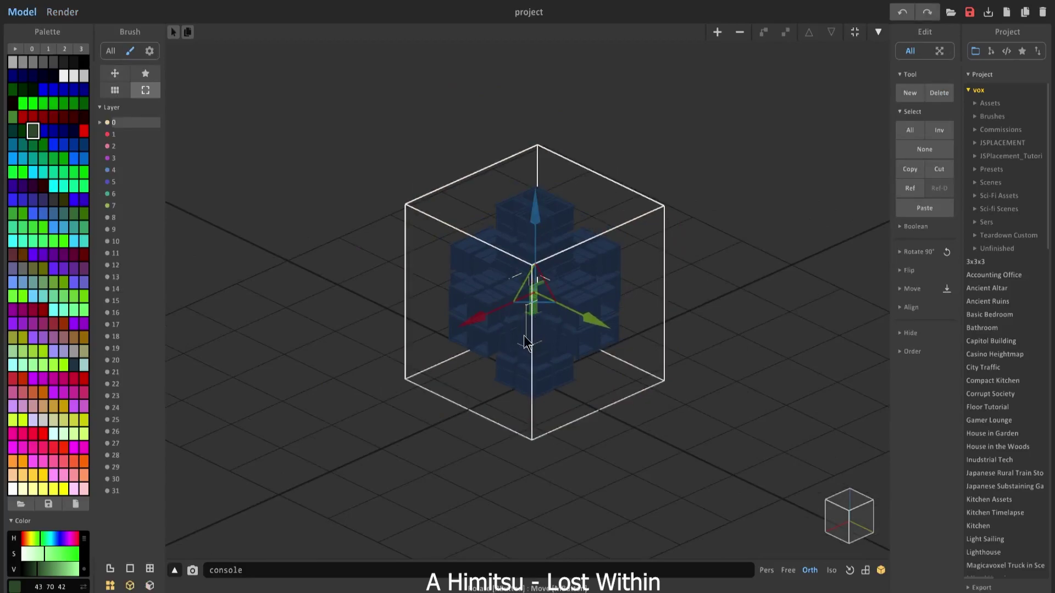
{"action": "key", "text": "Tab"}
{"action": "left_click", "coordinate": [909, 505]}
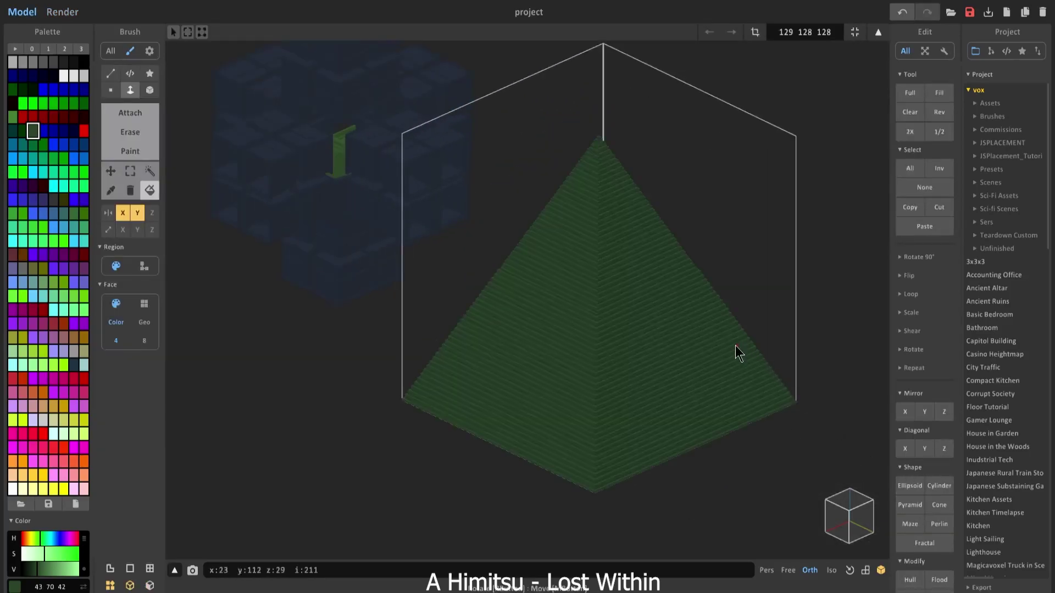
Shear the pyramid repeatedly with the value z .5 to turn it into a slanted ramp.
{"action": "left_click", "coordinate": [912, 330]}
{"action": "left_click", "coordinate": [924, 349]}
{"action": "type", "text": "z .5"}
{"action": "key", "text": "Return"}
{"action": "key", "text": "Return"}
{"action": "key", "text": "Return"}
{"action": "key", "text": "Return"}
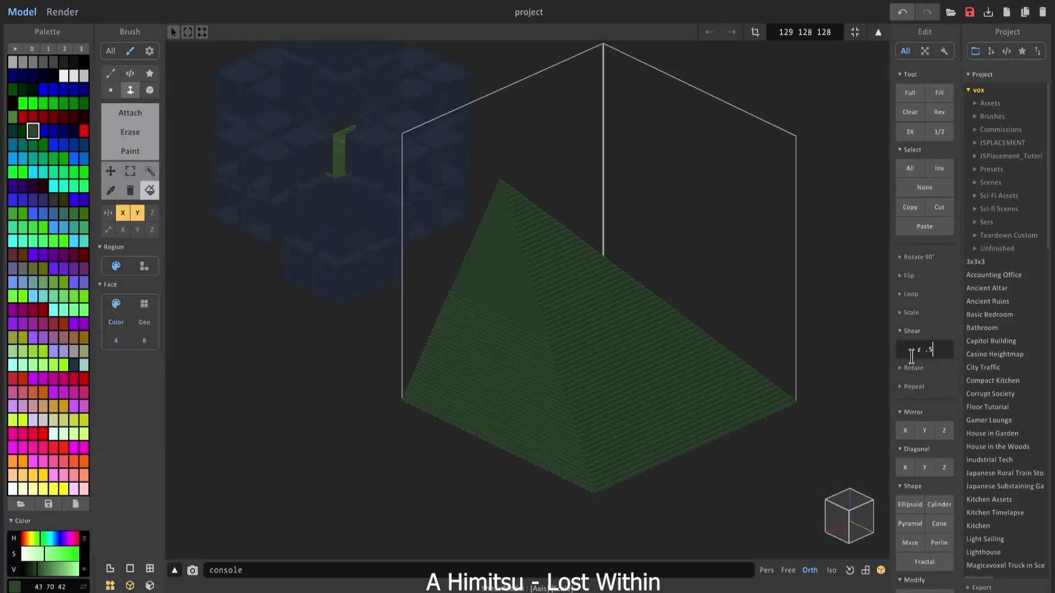
Duplicate the ramp object in the world view and place the copy flush beside the original.
{"action": "mouse_move", "coordinate": [732, 334]}
{"action": "right_mouse_down"}
{"action": "mouse_move", "coordinate": [827, 60]}
{"action": "mouse_move", "coordinate": [838, 67]}
{"action": "right_mouse_up"}
{"action": "key", "text": "Tab"}
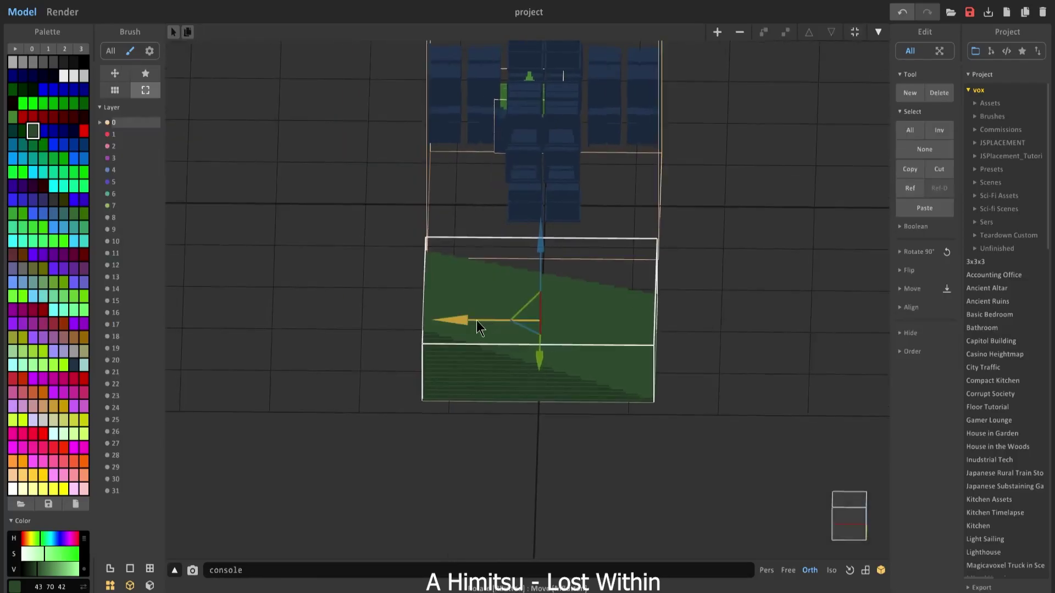
{"action": "left_click_drag", "start_coordinate": [476, 321], "coordinate": [231, 324], "text": "ctrl"}
{"action": "right_click_drag", "start_coordinate": [231, 324], "coordinate": [318, 338]}
{"action": "left_click_drag", "start_coordinate": [228, 344], "coordinate": [255, 343]}
{"action": "right_click_drag", "start_coordinate": [255, 343], "coordinate": [278, 394]}
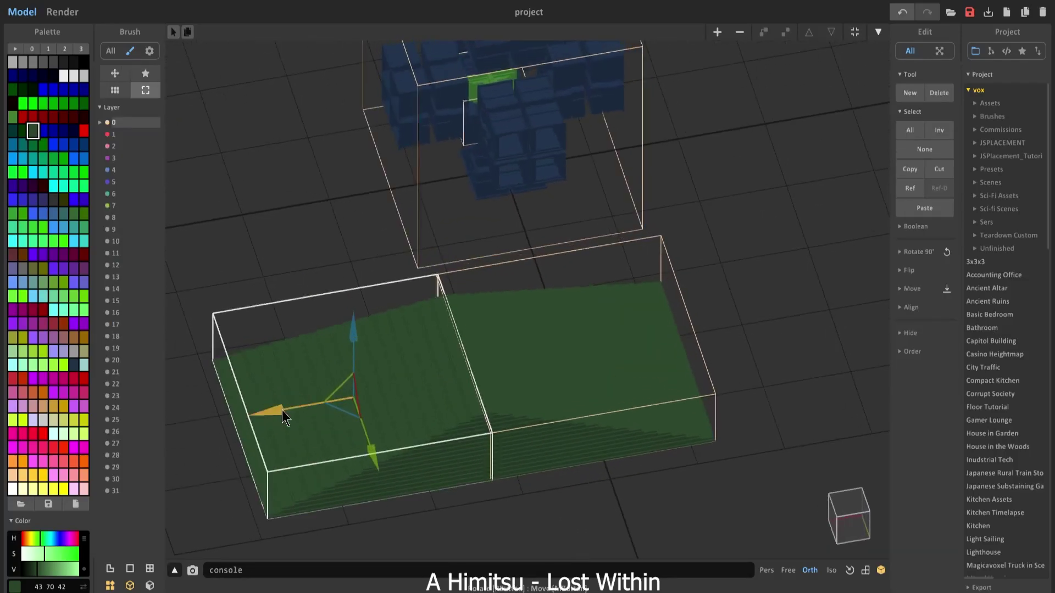
{"action": "left_click_drag", "start_coordinate": [282, 410], "coordinate": [279, 410]}
Duplicate the ramp pair, rotate the copy a quarter turn and centre it over the original as a cross.
{"action": "left_click", "coordinate": [484, 363], "text": "shift"}
{"action": "right_click_drag", "start_coordinate": [484, 362], "coordinate": [664, 414]}
{"action": "scroll", "coordinate": [665, 415], "scroll_direction": "down", "scroll_amount": 2}
{"action": "left_click_drag", "start_coordinate": [687, 374], "coordinate": [721, 378], "text": "ctrl"}
{"action": "key", "text": "r"}
{"action": "right_click_drag", "start_coordinate": [721, 378], "coordinate": [736, 378]}
{"action": "left_click_drag", "start_coordinate": [736, 377], "coordinate": [710, 374]}
{"action": "right_click_drag", "start_coordinate": [710, 373], "coordinate": [752, 314]}
{"action": "left_click_drag", "start_coordinate": [752, 315], "coordinate": [739, 314]}
{"action": "left_click", "coordinate": [843, 509]}
{"action": "left_click_drag", "start_coordinate": [647, 280], "coordinate": [650, 279]}
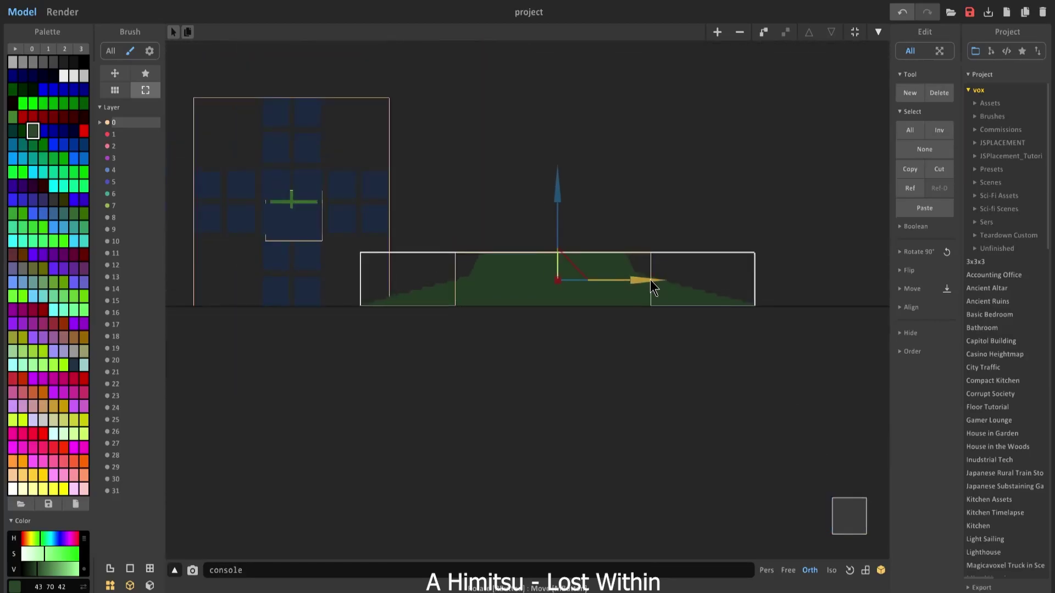
{"action": "right_click_drag", "start_coordinate": [650, 279], "coordinate": [682, 254]}
Select all the ramp objects and union them into a single base.
{"action": "left_click", "coordinate": [478, 434], "text": "shift"}
{"action": "left_click", "coordinate": [642, 288], "text": "shift"}
{"action": "key", "text": "u"}
{"action": "scroll", "coordinate": [675, 266], "scroll_direction": "up", "scroll_amount": 2}
Crop the base's height to 23 voxels and fill it with dark grey 34 34 34.
{"action": "key", "text": "Tab"}
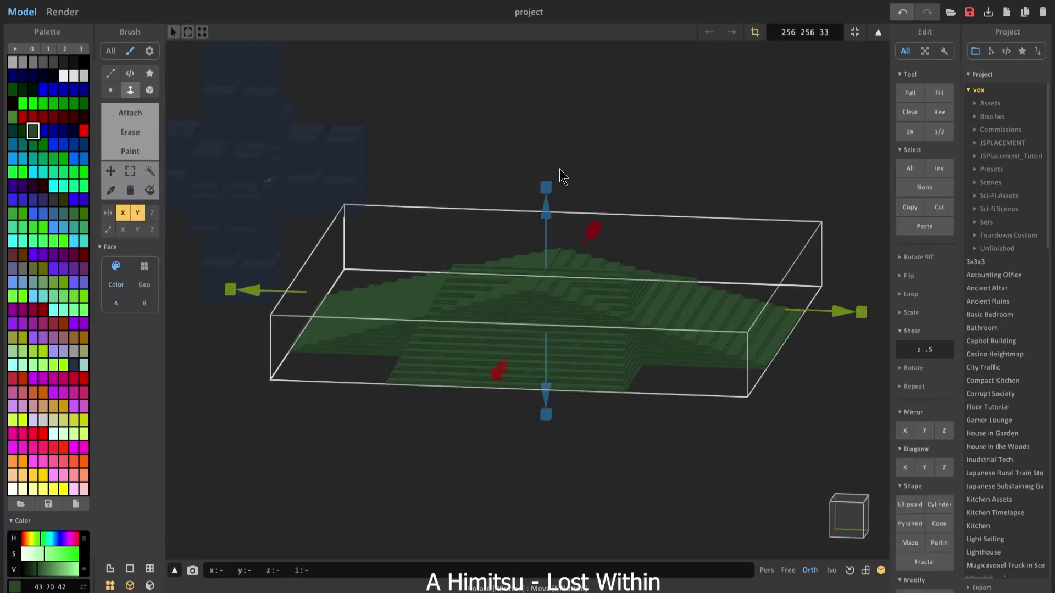
{"action": "left_click_drag", "start_coordinate": [546, 187], "coordinate": [546, 207]}
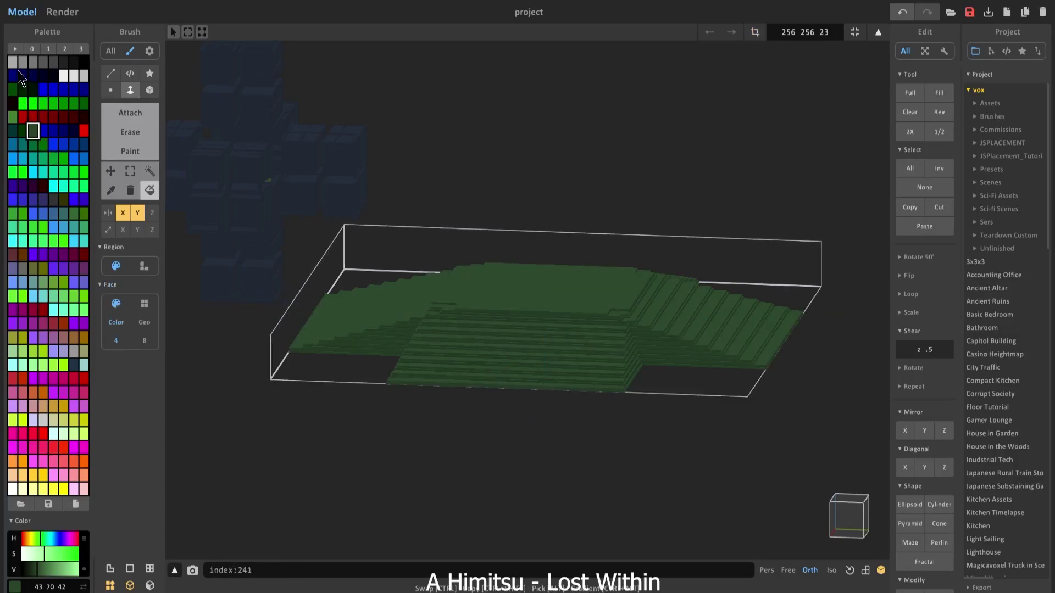
{"action": "left_click", "coordinate": [63, 62]}
{"action": "left_click", "coordinate": [476, 370]}
{"action": "right_click_drag", "start_coordinate": [476, 369], "coordinate": [489, 395]}
Centre the ramp base beneath the cube structure and raise the structure so it floats above the base.
{"action": "key", "text": "Tab"}
{"action": "left_click_drag", "start_coordinate": [603, 319], "coordinate": [446, 294]}
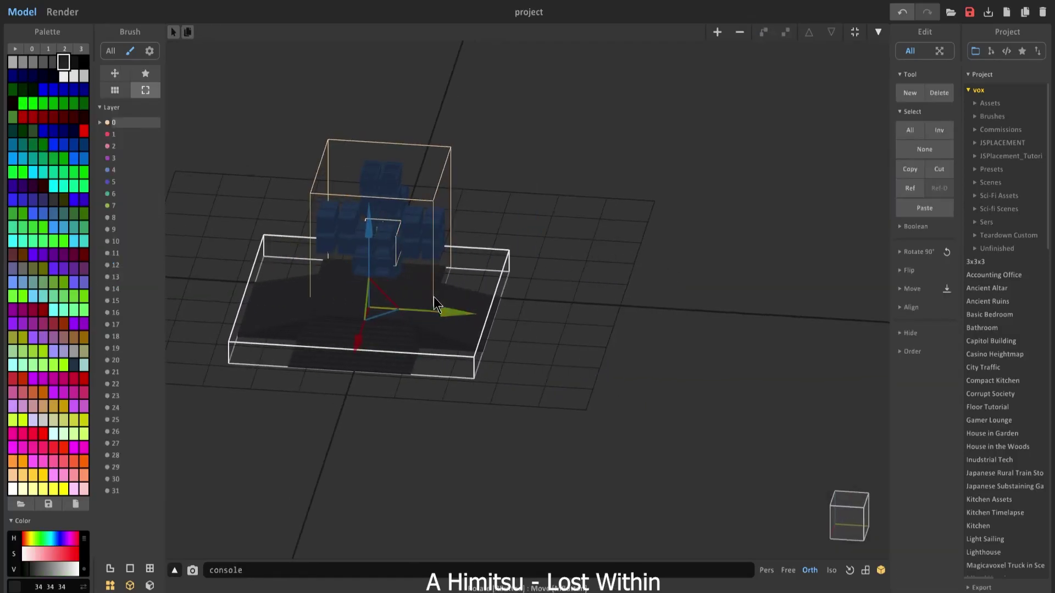
{"action": "scroll", "coordinate": [329, 302], "scroll_direction": "up", "scroll_amount": 3}
{"action": "right_click_drag", "start_coordinate": [434, 296], "coordinate": [702, 415]}
{"action": "left_click_drag", "start_coordinate": [506, 295], "coordinate": [510, 288]}
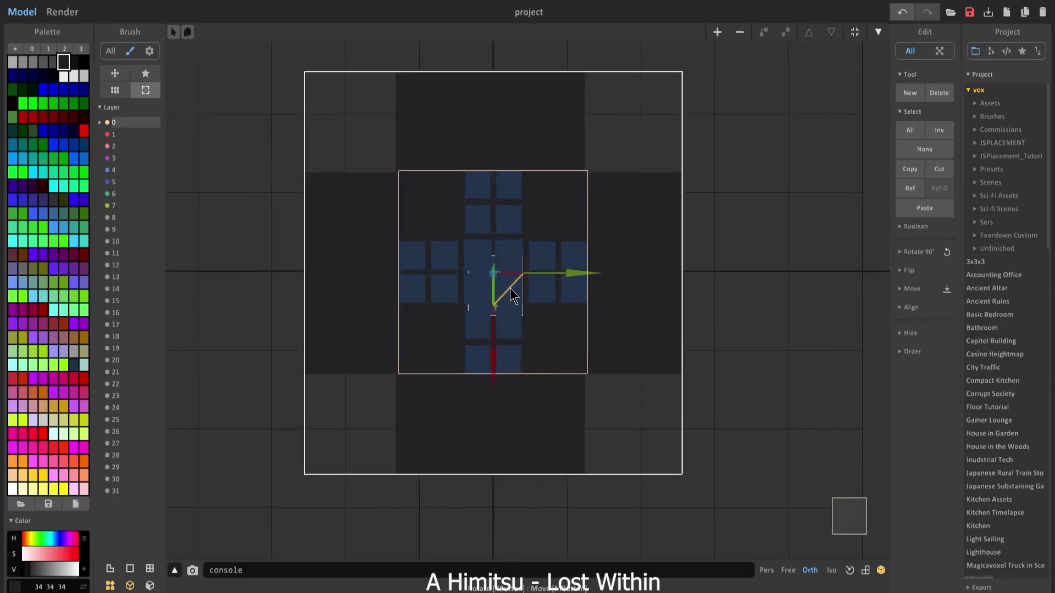
{"action": "right_click_drag", "start_coordinate": [510, 288], "coordinate": [518, 174]}
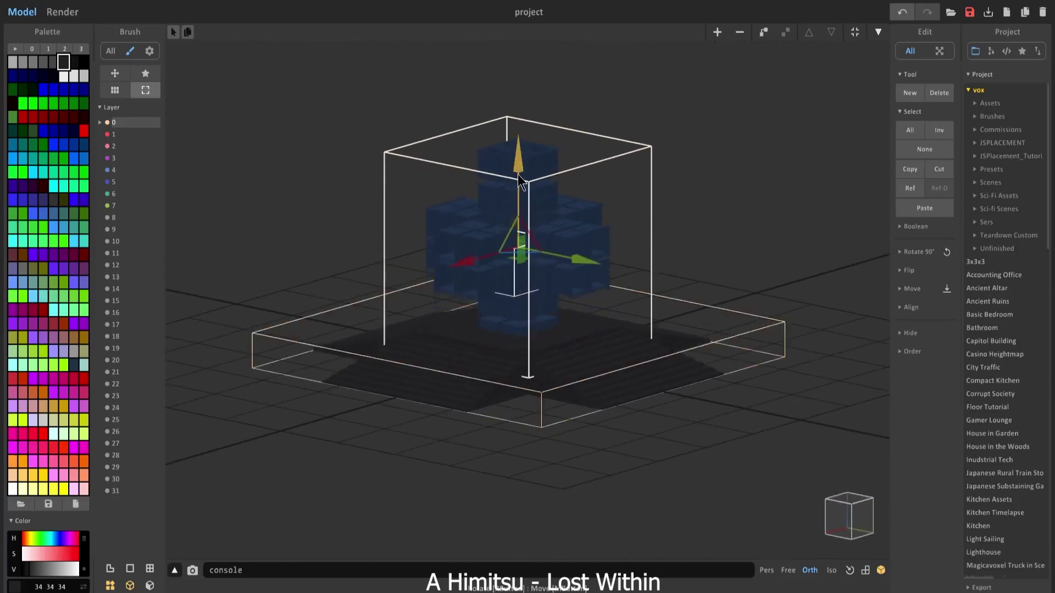
{"action": "left_click_drag", "start_coordinate": [517, 174], "coordinate": [518, 163]}
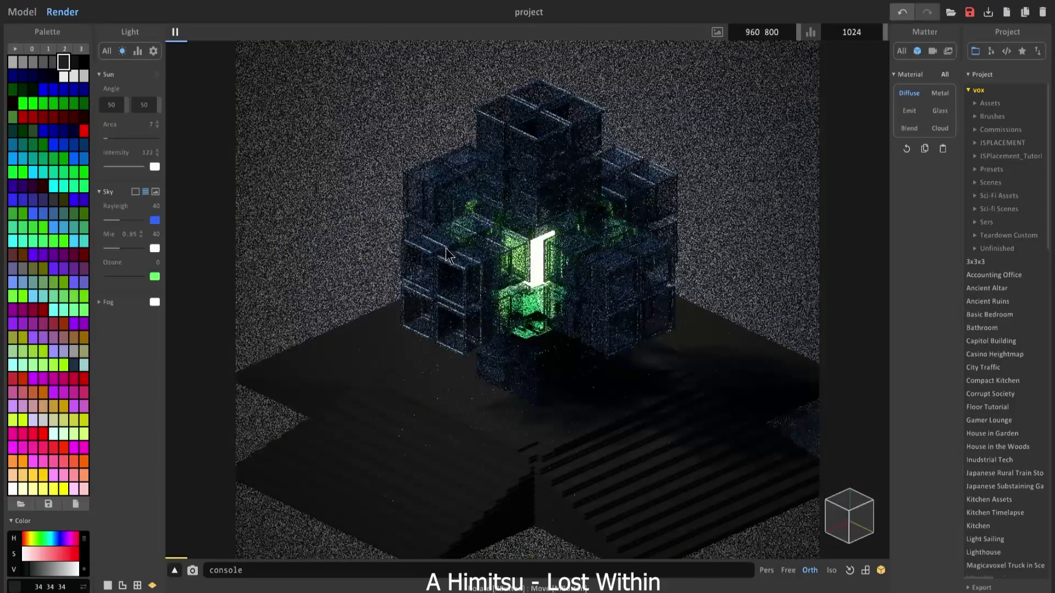
Render the scene and give the dark grey base a Metal material with metallic 35.
{"action": "scroll", "coordinate": [518, 341], "scroll_direction": "down", "scroll_amount": 1}
{"action": "left_click", "coordinate": [940, 94]}
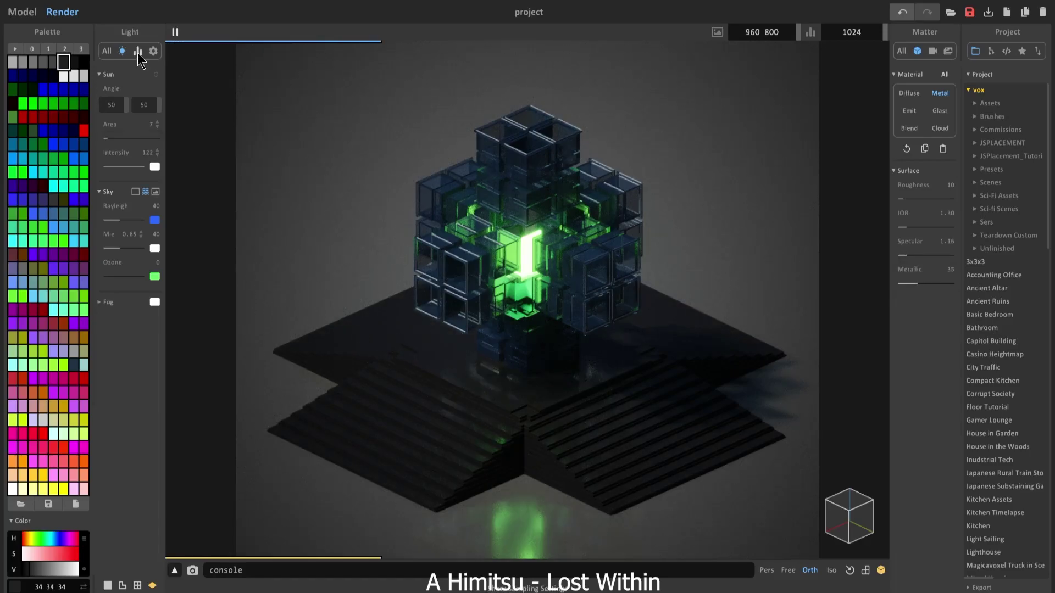
{"action": "middle_click_drag", "start_coordinate": [319, 214], "coordinate": [321, 230]}
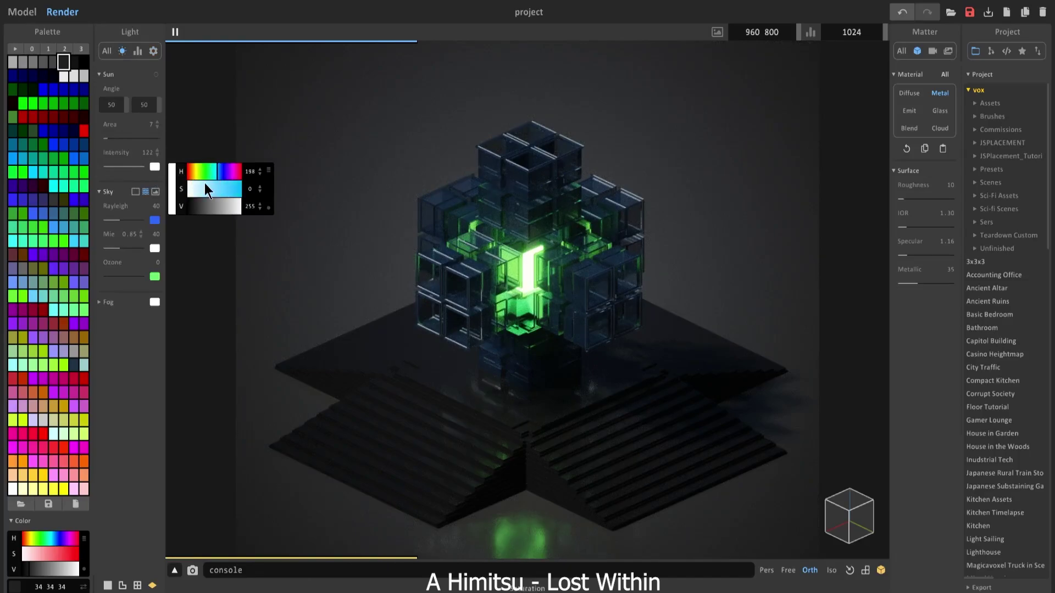
Try different sun tints and intensities, including a dark teal sun at intensity 73.
{"action": "mouse_move", "coordinate": [209, 179]}
{"action": "left_mouse_down"}
{"action": "mouse_move", "coordinate": [194, 173]}
{"action": "mouse_move", "coordinate": [193, 186]}
{"action": "left_mouse_up"}
{"action": "left_click_drag", "start_coordinate": [142, 153], "coordinate": [166, 156]}
{"action": "key", "text": "BackSpace"}
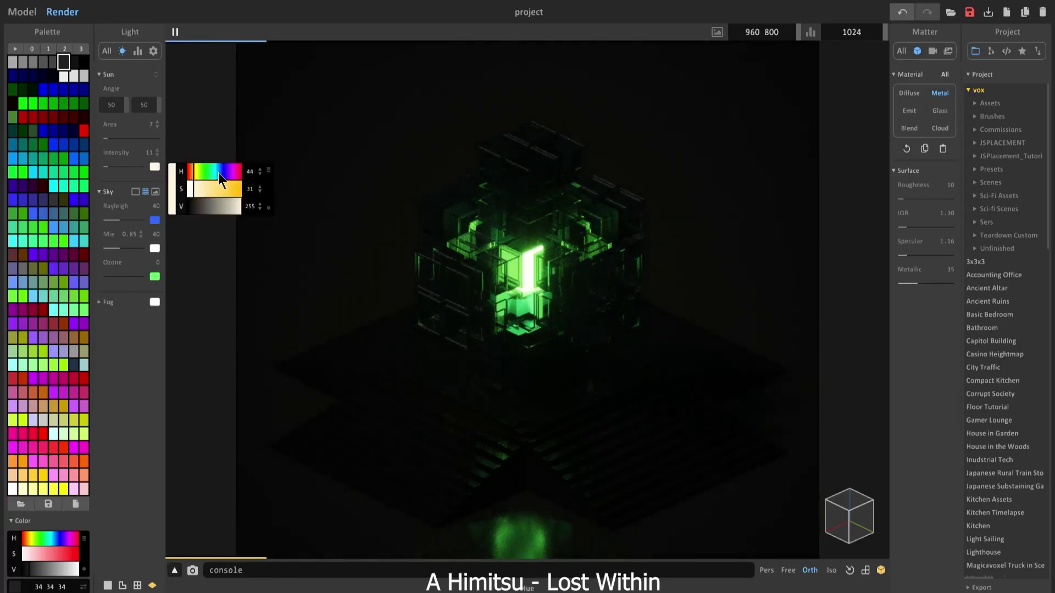
{"action": "left_click_drag", "start_coordinate": [128, 167], "coordinate": [139, 168]}
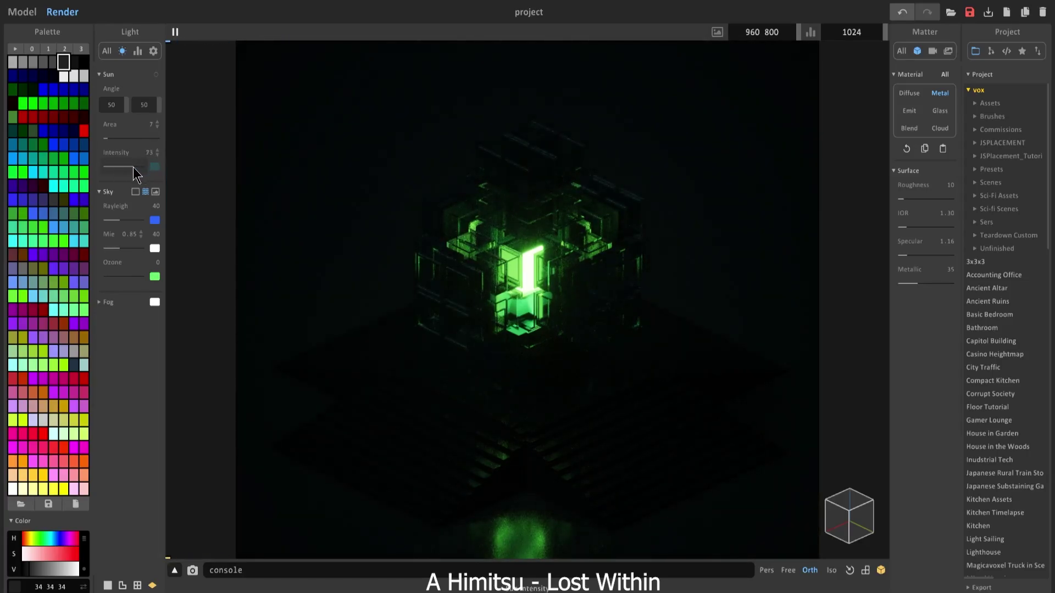
Try adding a separate light object filled with orange 204 102 0 high above and away from the structure.
{"action": "left_click", "coordinate": [32, 11]}
{"action": "scroll", "coordinate": [535, 265], "scroll_direction": "down", "scroll_amount": 3}
{"action": "left_click_drag", "start_coordinate": [528, 265], "coordinate": [526, 95]}
{"action": "scroll", "coordinate": [526, 94], "scroll_direction": "down", "scroll_amount": 3}
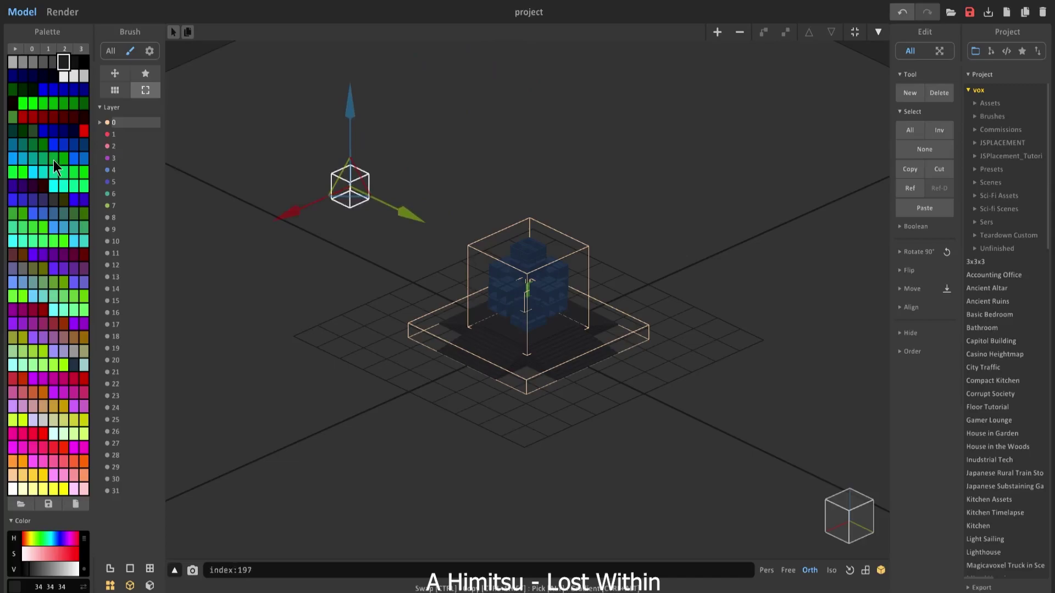
{"action": "scroll", "coordinate": [350, 186], "scroll_direction": "up", "scroll_amount": 3}
{"action": "left_click", "coordinate": [43, 393]}
{"action": "key", "text": "Tab"}
{"action": "scroll", "coordinate": [922, 517], "scroll_direction": "down", "scroll_amount": 2}
{"action": "left_click", "coordinate": [922, 516]}
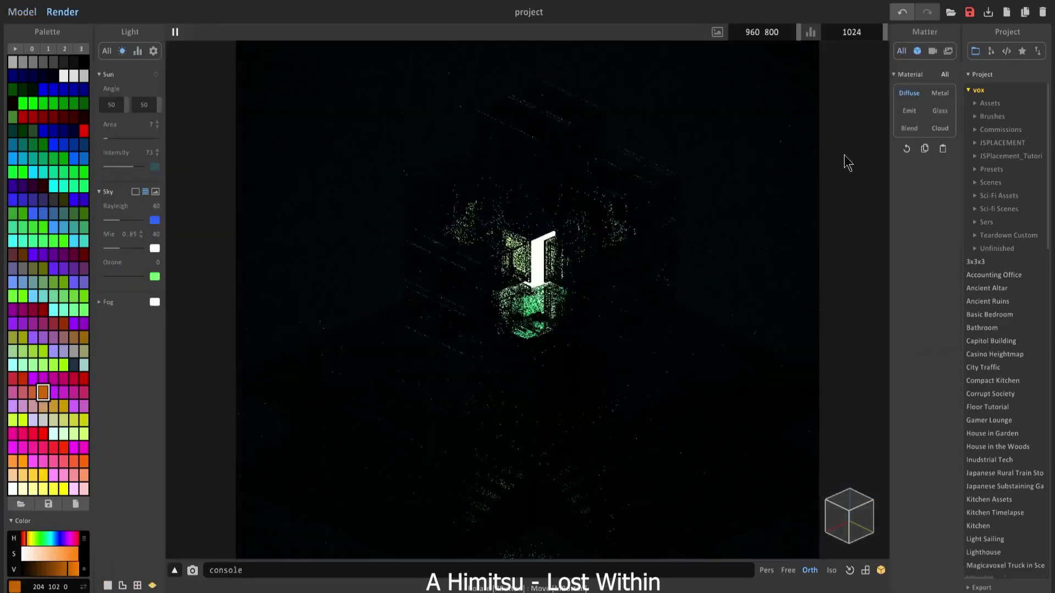
Make the orange light emissive with emission 62 and power level 4, and soften its colour to 204 158 112.
{"action": "left_click", "coordinate": [910, 110]}
{"action": "left_click", "coordinate": [936, 226]}
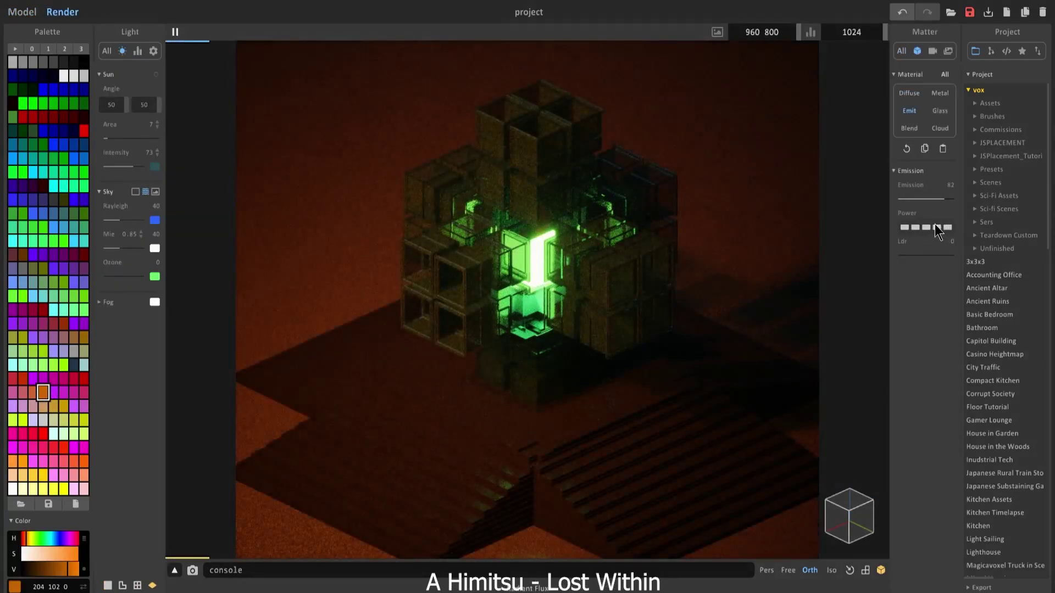
{"action": "scroll", "coordinate": [400, 189], "scroll_direction": "down", "scroll_amount": 2}
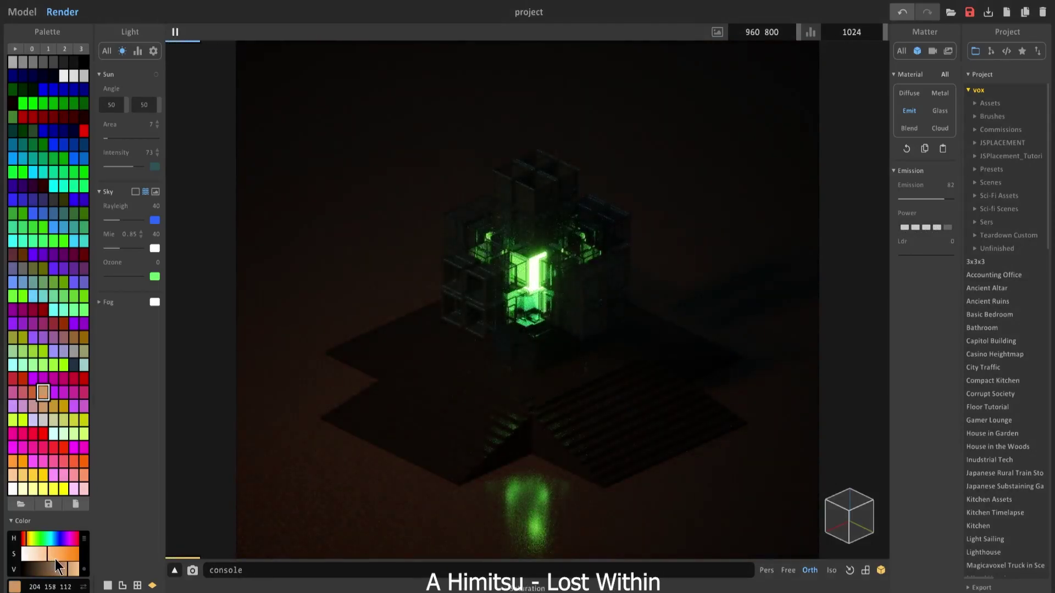
Delete the orange light object from the world view.
{"action": "left_click", "coordinate": [17, 10]}
{"action": "key", "text": "Tab"}
{"action": "key", "text": "Delete"}
{"action": "scroll", "coordinate": [354, 208], "scroll_direction": "up", "scroll_amount": 4}
Set the sun intensity to 122 with a pale cyan tint, and set the camera exposure to 1.9.
{"action": "left_click", "coordinate": [61, 15]}
{"action": "left_click_drag", "start_coordinate": [134, 166], "coordinate": [215, 206]}
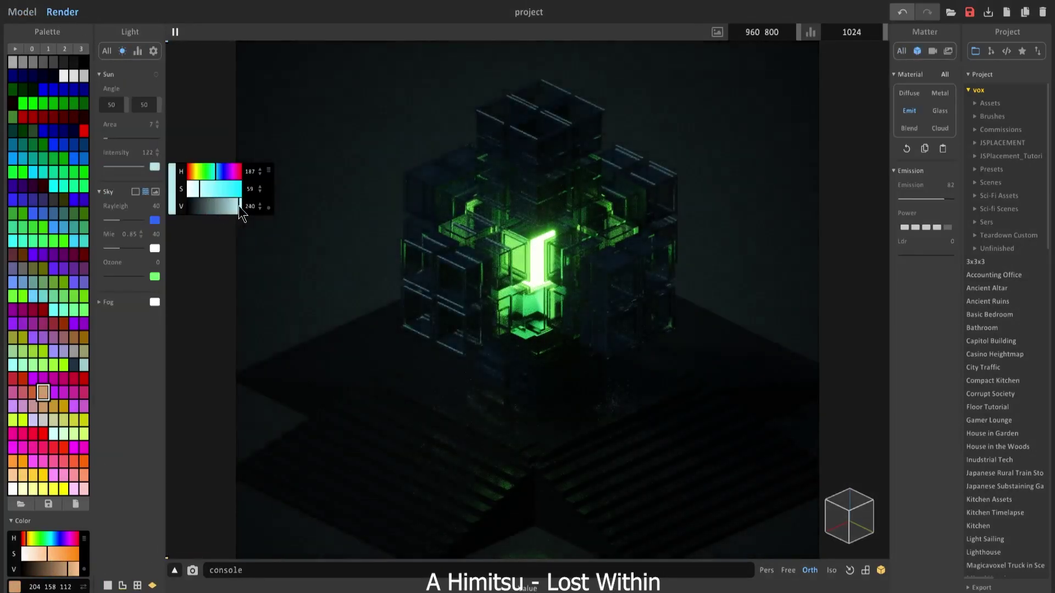
{"action": "left_click", "coordinate": [933, 51]}
{"action": "left_click_drag", "start_coordinate": [904, 228], "coordinate": [901, 229]}
{"action": "scroll", "coordinate": [264, 107], "scroll_direction": "down", "scroll_amount": 2}
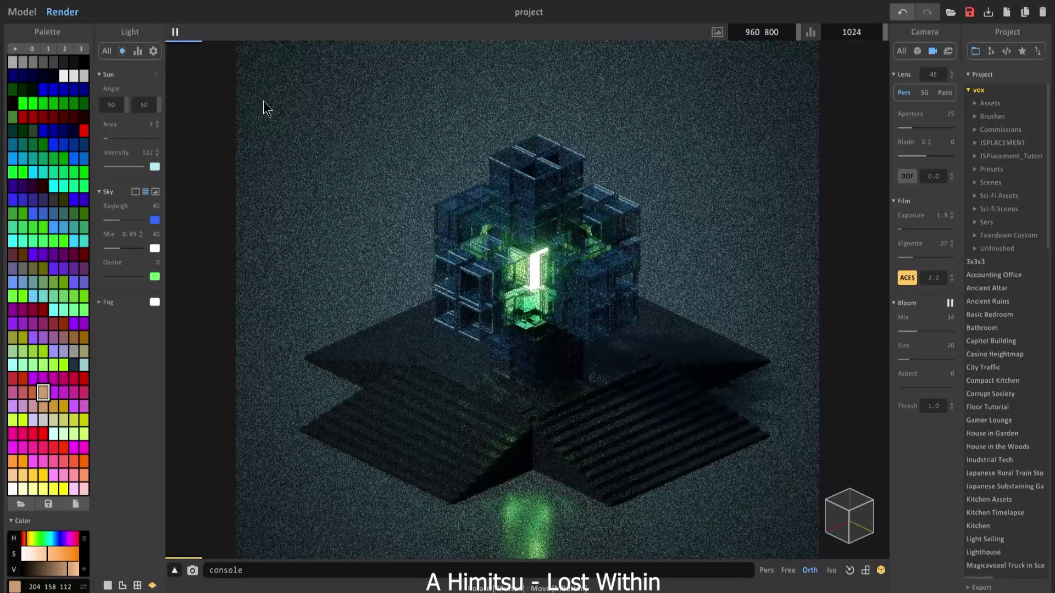
Add a new 40 x 40 x 40 object near the ramp base, open it for editing and select grey 68 68 68.
{"action": "left_click", "coordinate": [22, 11]}
{"action": "left_click", "coordinate": [716, 33]}
{"action": "right_click_drag", "start_coordinate": [529, 471], "coordinate": [520, 248]}
{"action": "key", "text": "Tab"}
{"action": "right_click_drag", "start_coordinate": [159, 99], "coordinate": [159, 55]}
{"action": "scroll", "coordinate": [170, 137], "scroll_direction": "up", "scroll_amount": 3}
{"action": "left_click", "coordinate": [53, 62]}
{"action": "right_click_drag", "start_coordinate": [456, 297], "coordinate": [443, 262]}
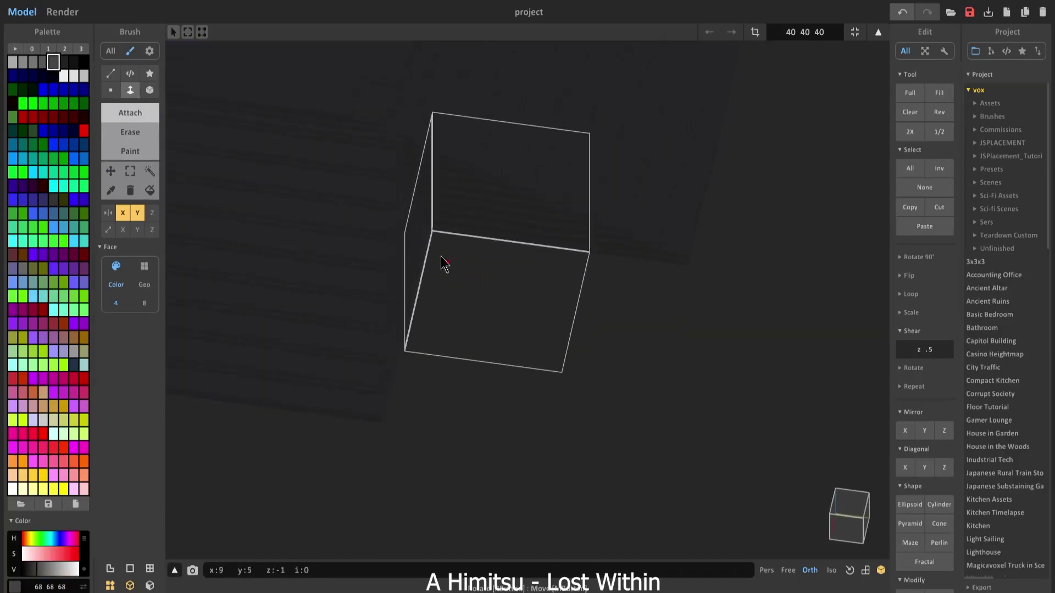
Build a stepped grey floor plate across the bottom of the new object.
{"action": "left_click", "coordinate": [443, 261]}
{"action": "scroll", "coordinate": [443, 262], "scroll_direction": "up", "scroll_amount": 3}
{"action": "left_click_drag", "start_coordinate": [417, 220], "coordinate": [511, 318]}
{"action": "right_click_drag", "start_coordinate": [511, 317], "coordinate": [494, 330]}
{"action": "scroll", "coordinate": [502, 325], "scroll_direction": "up", "scroll_amount": 3}
Turn on the Z axis brush option and add four mirrored full-height pillars near the plate's corners.
{"action": "left_click", "coordinate": [151, 214]}
{"action": "key", "text": "ctrl+z"}
{"action": "left_click", "coordinate": [152, 229]}
{"action": "left_click", "coordinate": [591, 245]}
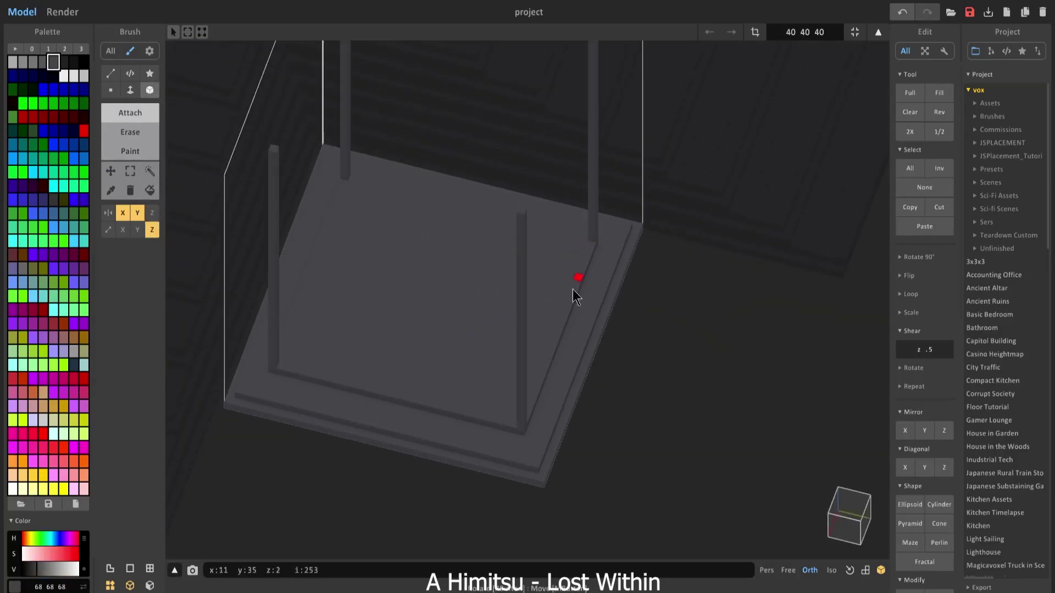
Thicken the four mirrored corner pillars with additional full-height voxel columns.
{"action": "scroll", "coordinate": [573, 288], "scroll_direction": "down", "scroll_amount": 2}
{"action": "right_click_drag", "start_coordinate": [511, 280], "coordinate": [490, 277]}
{"action": "left_click", "coordinate": [403, 221]}
{"action": "left_click", "coordinate": [398, 221]}
{"action": "scroll", "coordinate": [438, 242], "scroll_direction": "down", "scroll_amount": 3}
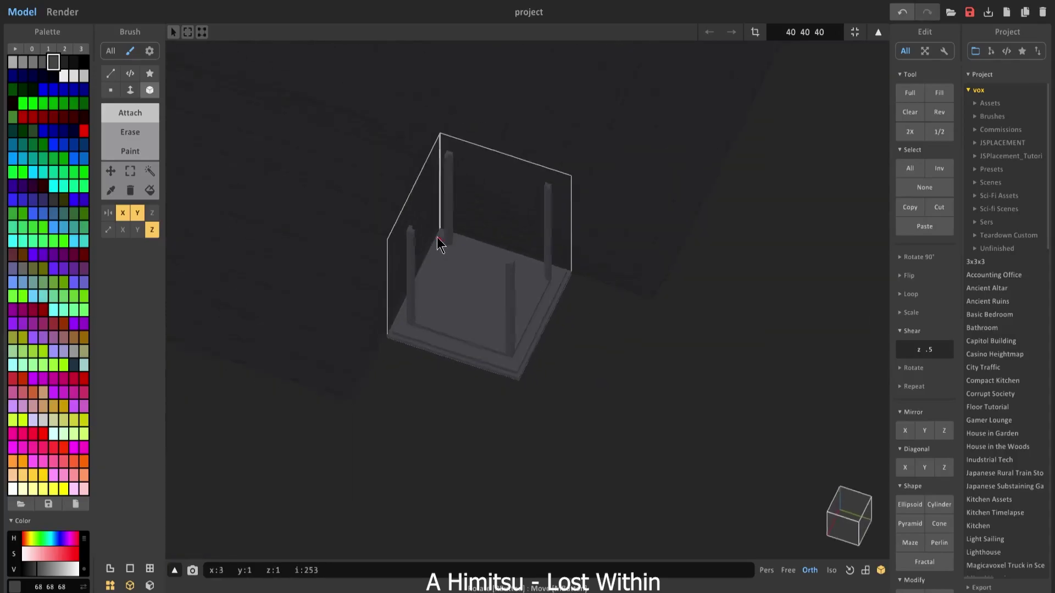
{"action": "middle_click_drag", "start_coordinate": [440, 242], "coordinate": [493, 334]}
{"action": "right_click_drag", "start_coordinate": [494, 334], "coordinate": [480, 320]}
{"action": "scroll", "coordinate": [480, 321], "scroll_direction": "up", "scroll_amount": 3}
{"action": "left_click", "coordinate": [483, 381]}
{"action": "left_click", "coordinate": [484, 379]}
{"action": "left_click", "coordinate": [493, 374]}
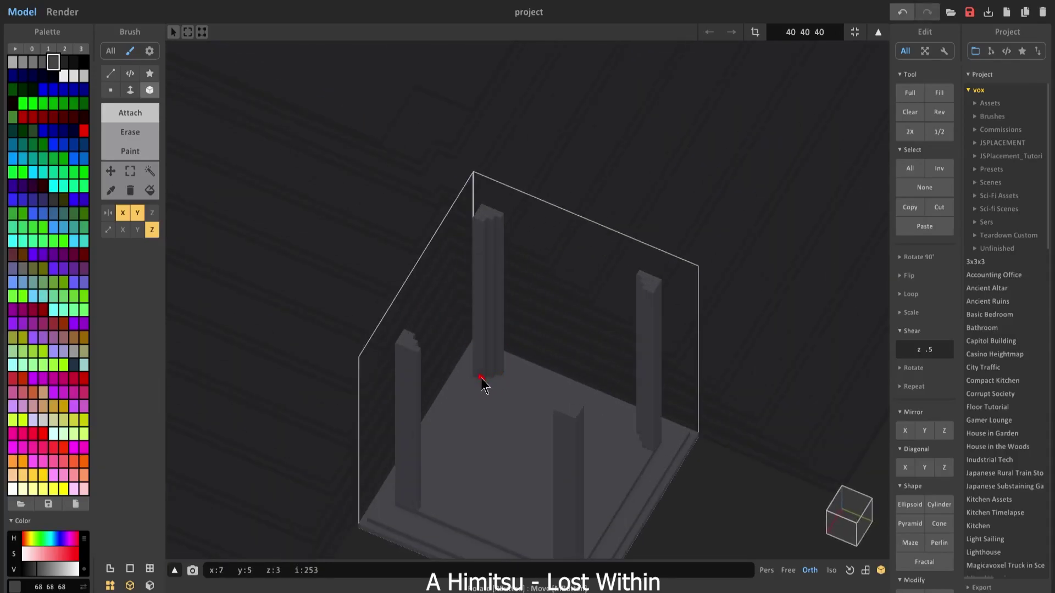
Repeat the pillared section vertically with z 2 to make a four-level tower 160 voxels high.
{"action": "scroll", "coordinate": [483, 384], "scroll_direction": "down", "scroll_amount": 5}
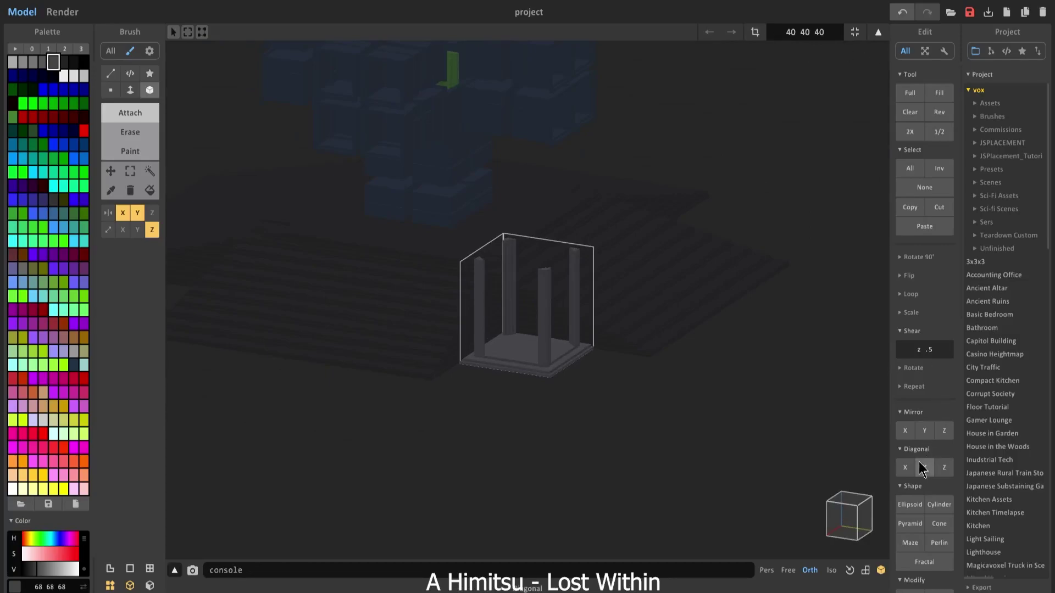
{"action": "scroll", "coordinate": [923, 483], "scroll_direction": "down", "scroll_amount": 1}
{"action": "left_click", "coordinate": [916, 355]}
{"action": "left_click_drag", "start_coordinate": [933, 374], "coordinate": [905, 374]}
{"action": "type", "text": "z 4"}
{"action": "key", "text": "Return"}
{"action": "scroll", "coordinate": [776, 346], "scroll_direction": "down", "scroll_amount": 3}
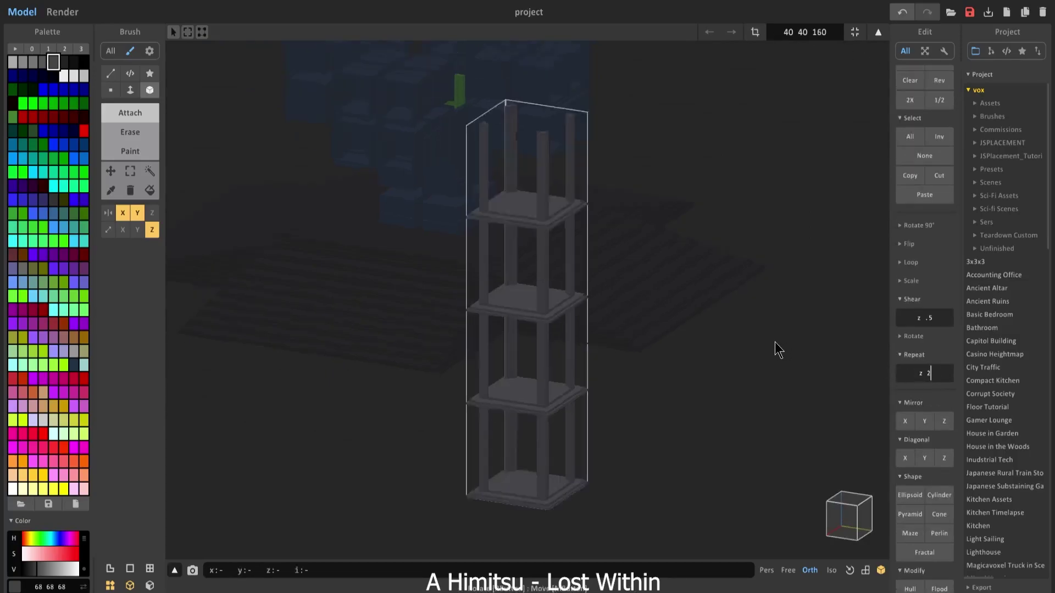
Return to the world view and raise the pillared tower in front of the cube structure.
{"action": "left_click", "coordinate": [877, 32]}
{"action": "left_click_drag", "start_coordinate": [525, 222], "coordinate": [526, 143]}
{"action": "right_click_drag", "start_coordinate": [582, 242], "coordinate": [631, 229]}
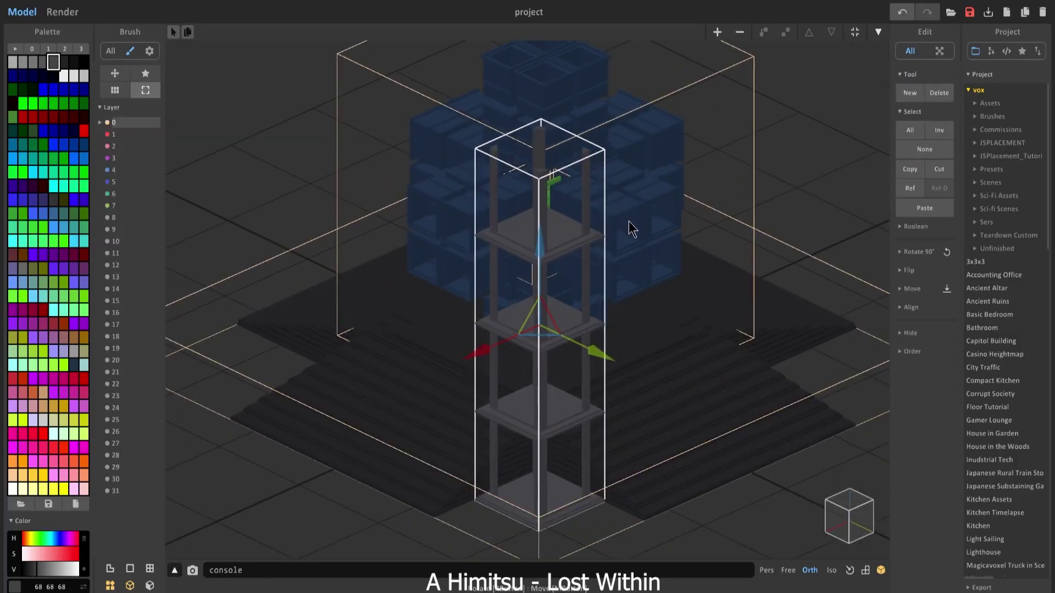
Repeat the tower's levels vertically with z 2 to extend it to a height of 256 voxels.
{"action": "scroll", "coordinate": [630, 228], "scroll_direction": "down", "scroll_amount": 1}
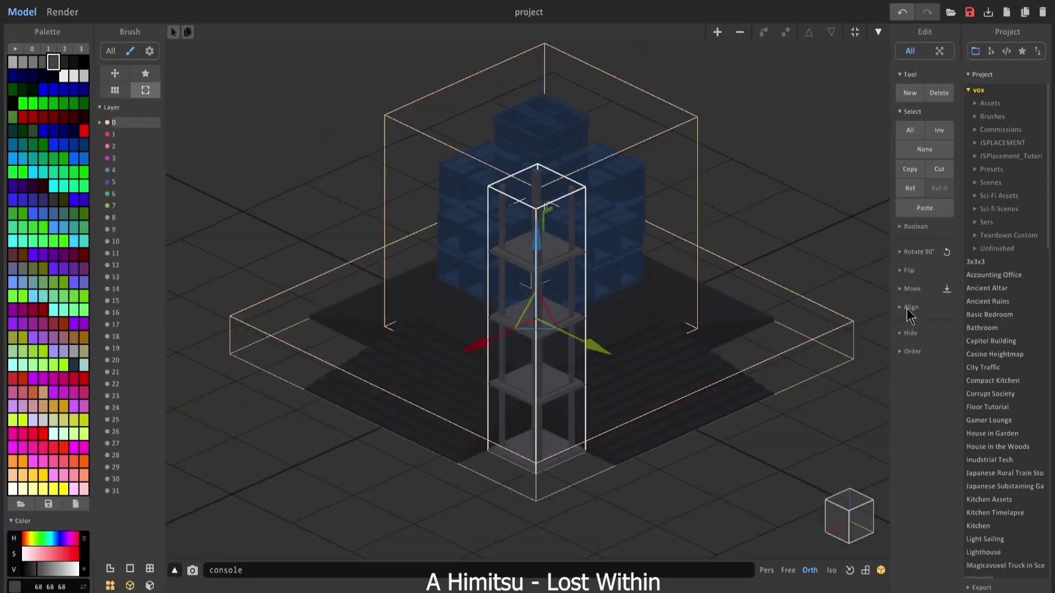
{"action": "key", "text": "Tab"}
{"action": "key", "text": "Tab"}
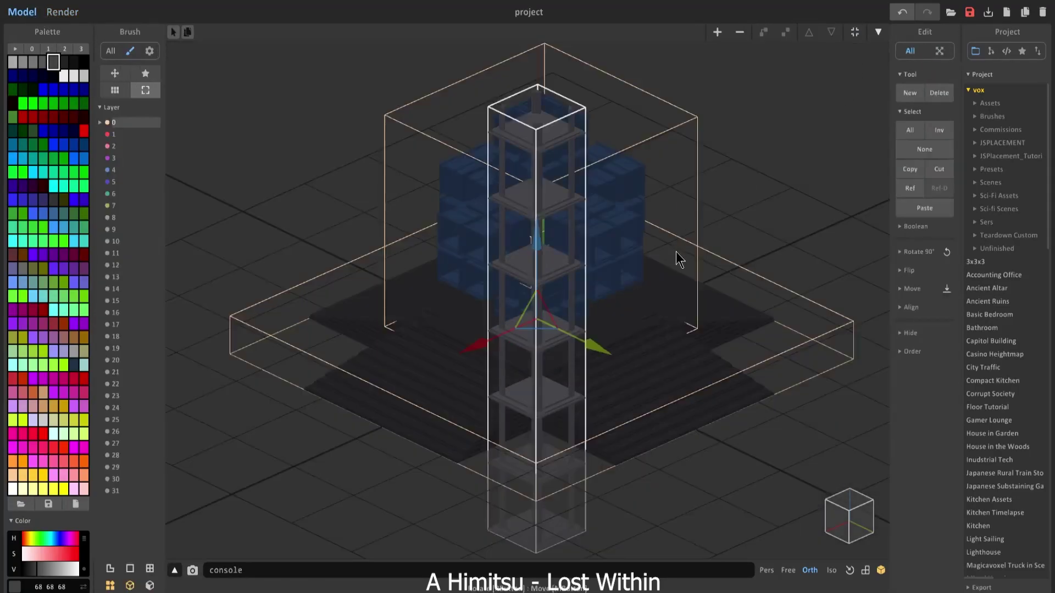
Place the extended tower on a corner of the ramped base and copy it to the other corners.
{"action": "left_click_drag", "start_coordinate": [534, 320], "coordinate": [318, 131]}
{"action": "right_click_drag", "start_coordinate": [385, 182], "coordinate": [477, 416]}
{"action": "left_click_drag", "start_coordinate": [378, 434], "coordinate": [396, 434]}
{"action": "left_click", "coordinate": [648, 444]}
{"action": "left_click", "coordinate": [389, 440], "text": "shift"}
{"action": "left_click_drag", "start_coordinate": [519, 506], "coordinate": [549, 203], "text": "ctrl"}
{"action": "right_click_drag", "start_coordinate": [549, 202], "coordinate": [277, 130]}
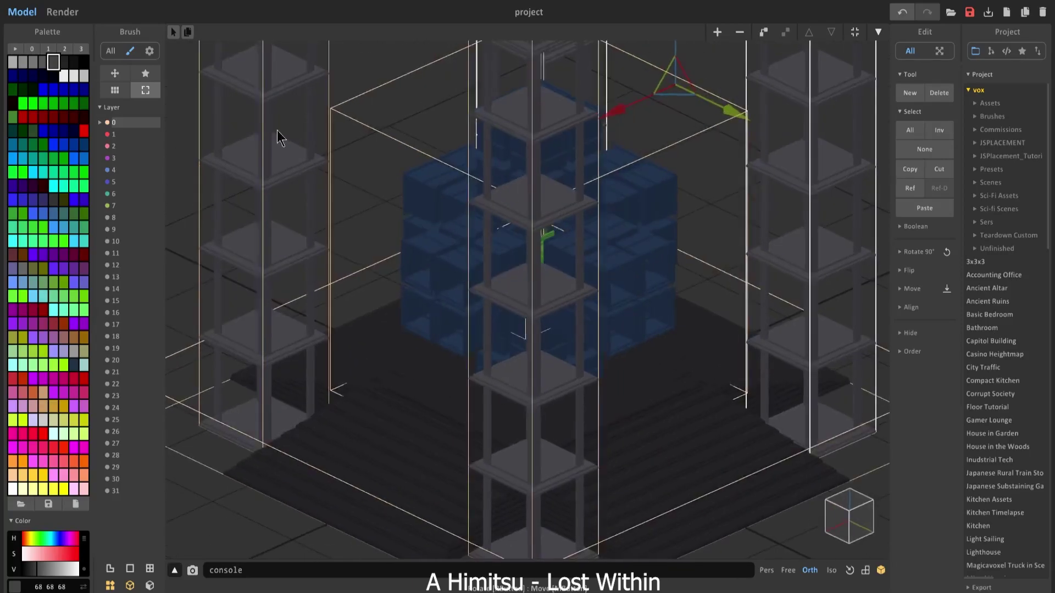
Switch to rendering and turn the towers' grey material into glass with an IOR of 1.86.
{"action": "left_click_drag", "start_coordinate": [37, 569], "coordinate": [46, 569]}
{"action": "left_click", "coordinate": [61, 11]}
{"action": "left_click", "coordinate": [917, 50]}
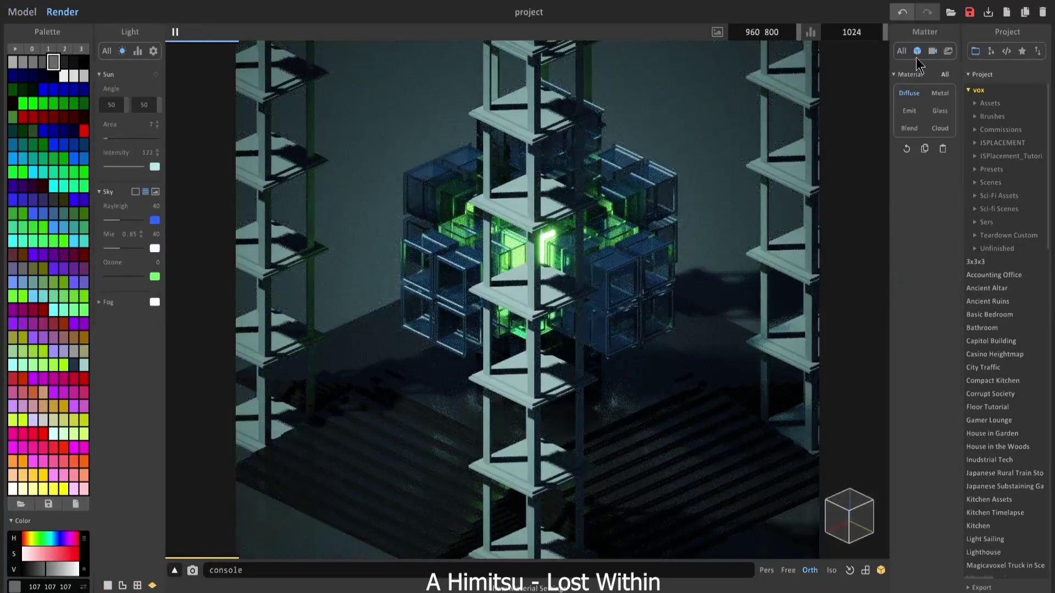
{"action": "left_click", "coordinate": [940, 110]}
{"action": "left_click_drag", "start_coordinate": [905, 232], "coordinate": [922, 226]}
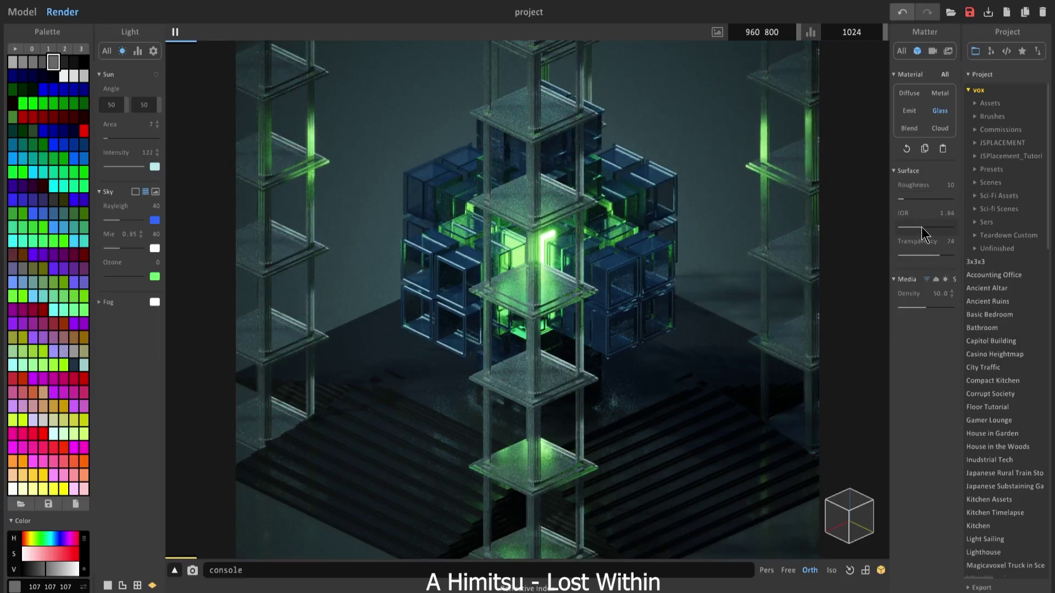
Return to the model and replace the front tower's voxels with a full-height cone.
{"action": "left_click", "coordinate": [25, 13]}
{"action": "right_click_drag", "start_coordinate": [541, 342], "coordinate": [377, 329]}
{"action": "key", "text": "Tab"}
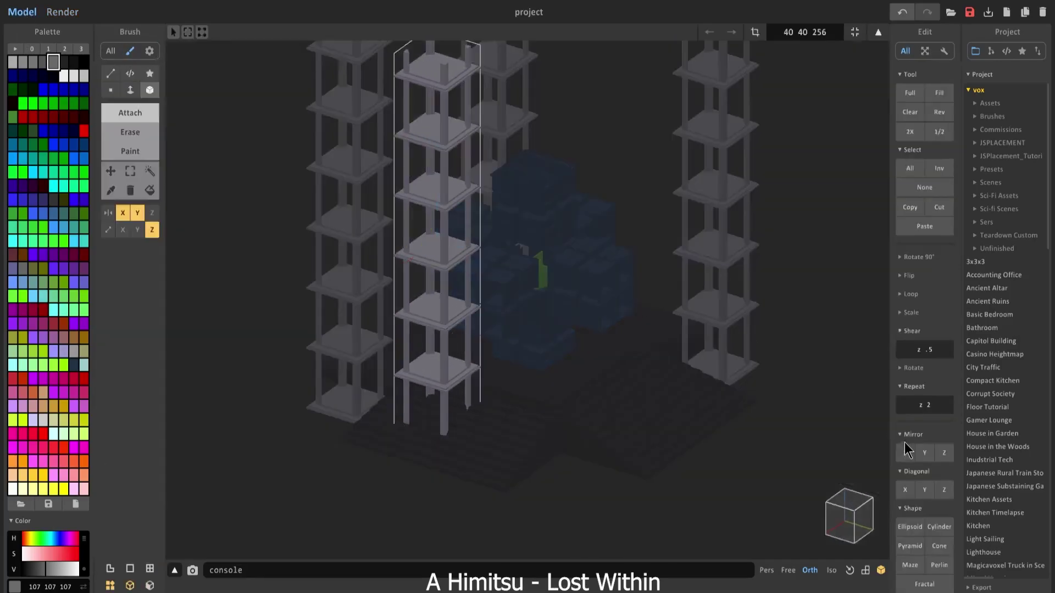
{"action": "left_click", "coordinate": [909, 447]}
{"action": "left_click", "coordinate": [939, 447]}
{"action": "left_click", "coordinate": [939, 467]}
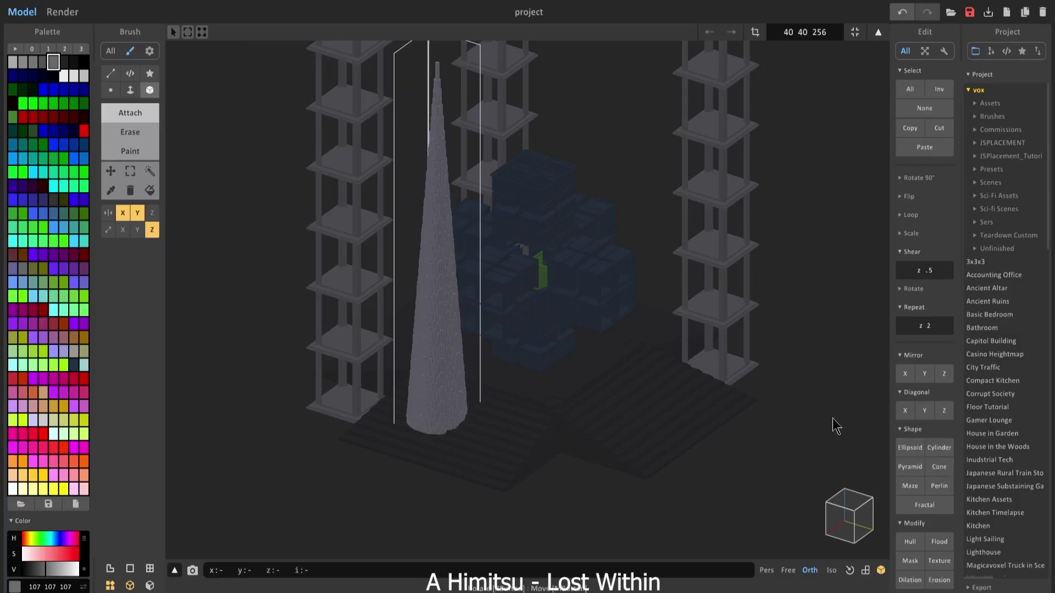
Scale the cone and crop its volume to fit the remaining voxels.
{"action": "left_click", "coordinate": [909, 233]}
{"action": "left_click", "coordinate": [937, 251]}
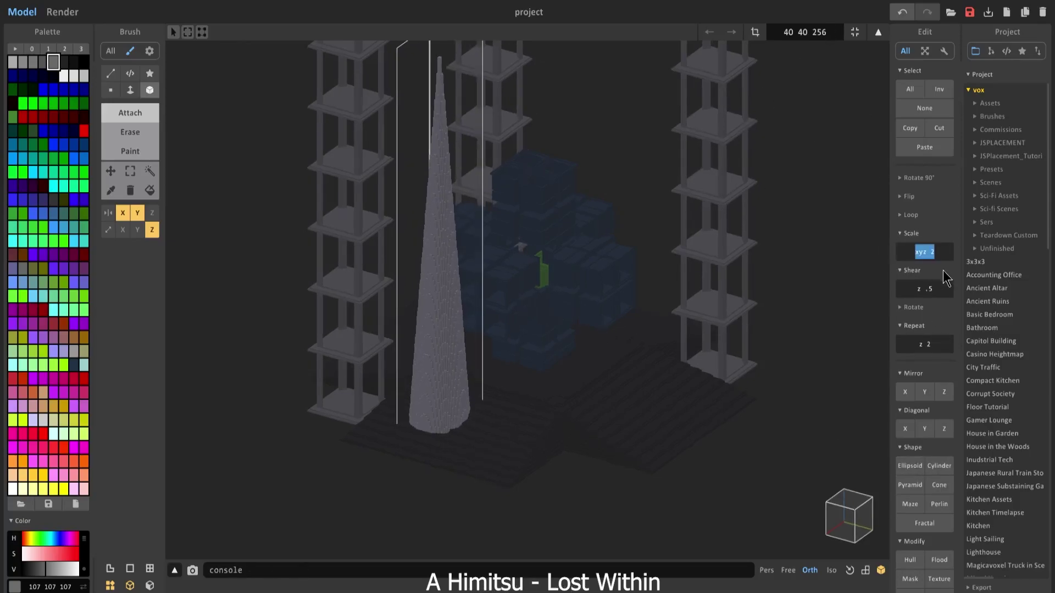
{"action": "key", "text": "Return"}
{"action": "left_click", "coordinate": [755, 32]}
Move the cone inside the left corner tower and stretch it vertically with scale z 1.1.
{"action": "key", "text": "Tab"}
{"action": "left_click_drag", "start_coordinate": [516, 265], "coordinate": [433, 236]}
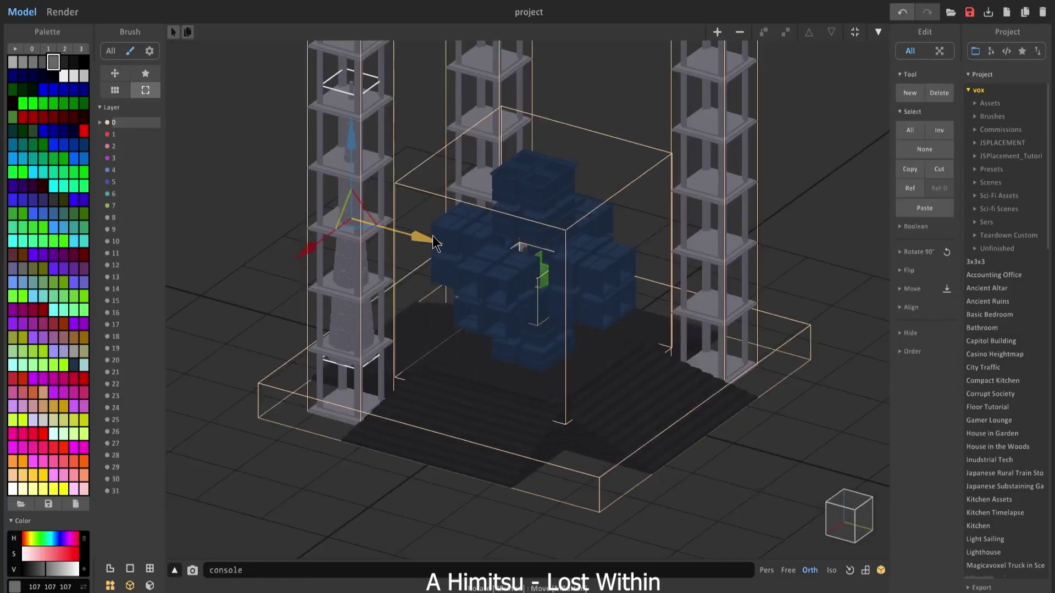
{"action": "left_click_drag", "start_coordinate": [353, 131], "coordinate": [353, 181]}
{"action": "key", "text": "Tab"}
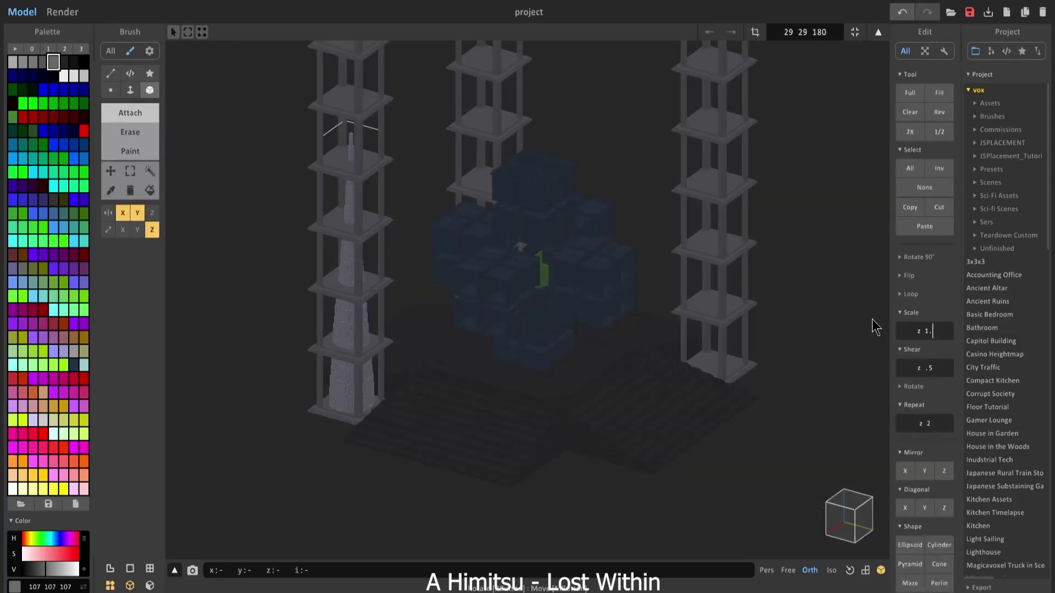
{"action": "key", "text": "Tab"}
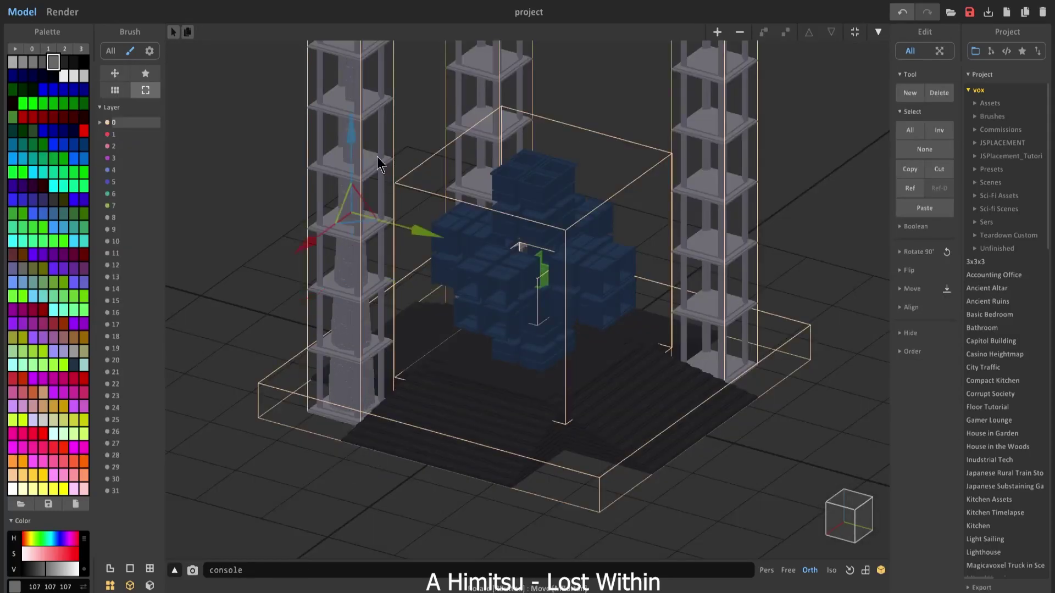
Fill the cone with the orange-red palette color 153 51 0 using the bucket tool.
{"action": "left_click", "coordinate": [62, 323]}
{"action": "key", "text": "Tab"}
{"action": "left_click", "coordinate": [150, 192]}
{"action": "left_click", "coordinate": [346, 324]}
{"action": "key", "text": "1"}
Switch to rendering and make the orange-red material emissive with emission 56 and the second power level.
{"action": "left_click", "coordinate": [62, 12]}
{"action": "left_click", "coordinate": [933, 50]}
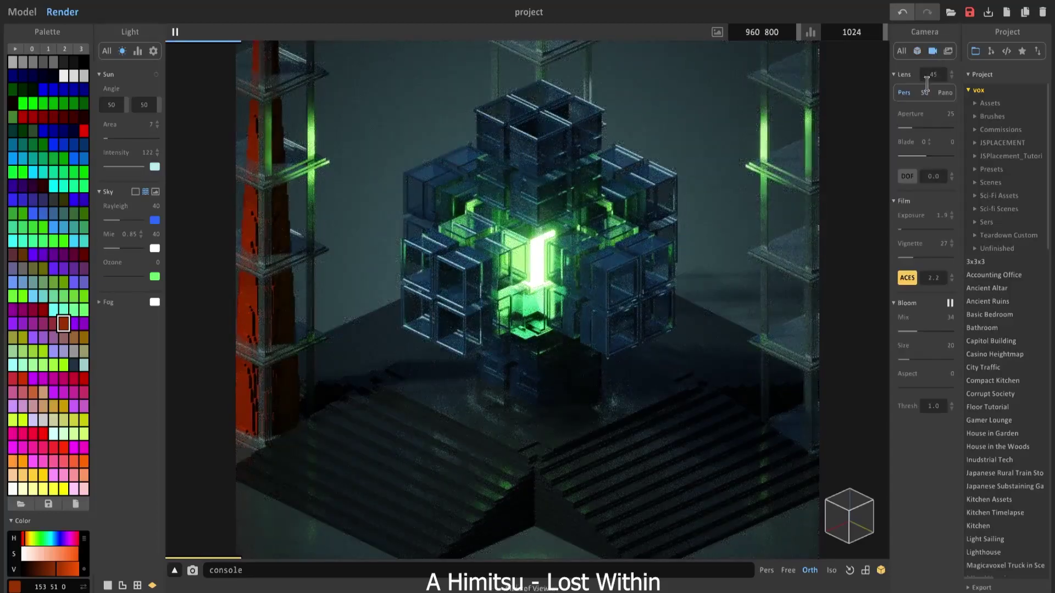
{"action": "left_click", "coordinate": [917, 50]}
{"action": "left_click", "coordinate": [909, 111]}
{"action": "left_click", "coordinate": [928, 199]}
{"action": "left_click", "coordinate": [915, 226]}
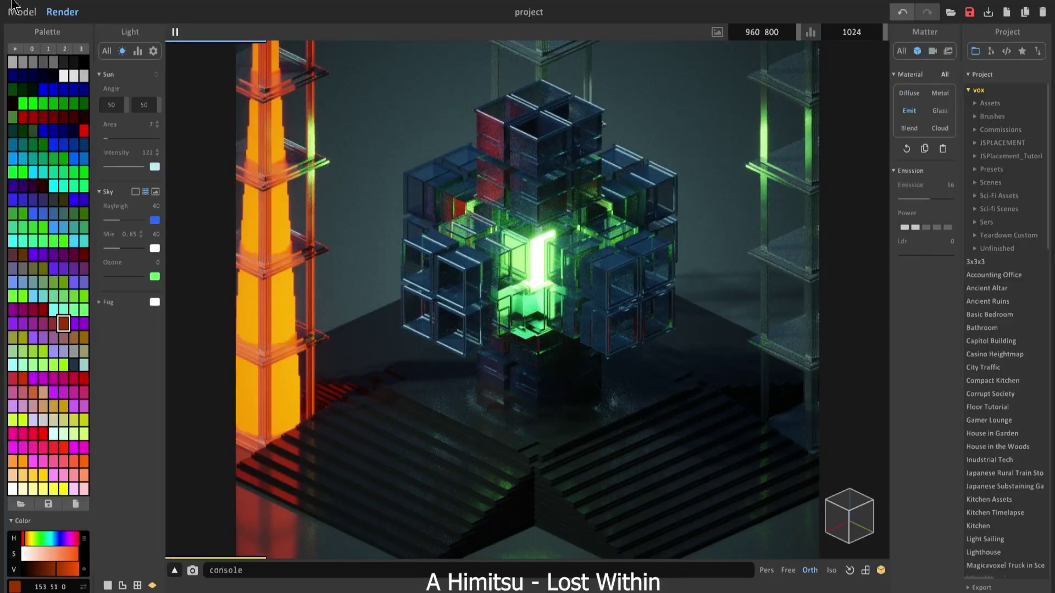
Return to the model, reshape the orange core as a full-height cylinder and narrow its volume to 10 by 10 voxels.
{"action": "left_click", "coordinate": [16, 10]}
{"action": "key", "text": "Tab"}
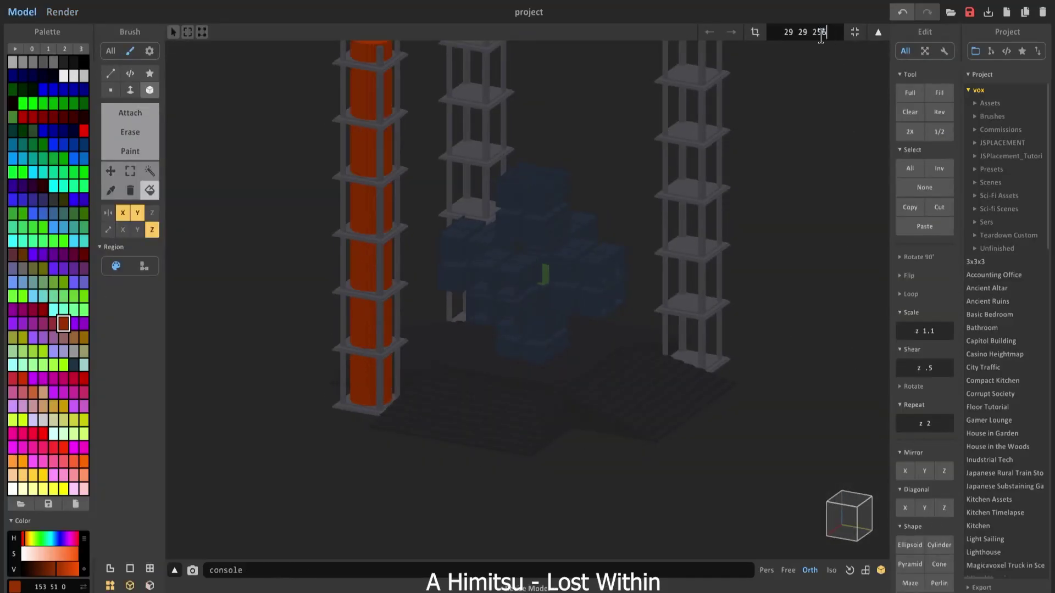
{"action": "left_click_drag", "start_coordinate": [808, 34], "coordinate": [783, 34]}
{"action": "type", "text": "10 10"}
{"action": "key", "text": "Return"}
{"action": "right_click_drag", "start_coordinate": [785, 70], "coordinate": [659, 231]}
{"action": "right_click_drag", "start_coordinate": [818, 165], "coordinate": [602, 413]}
{"action": "key", "text": "Tab"}
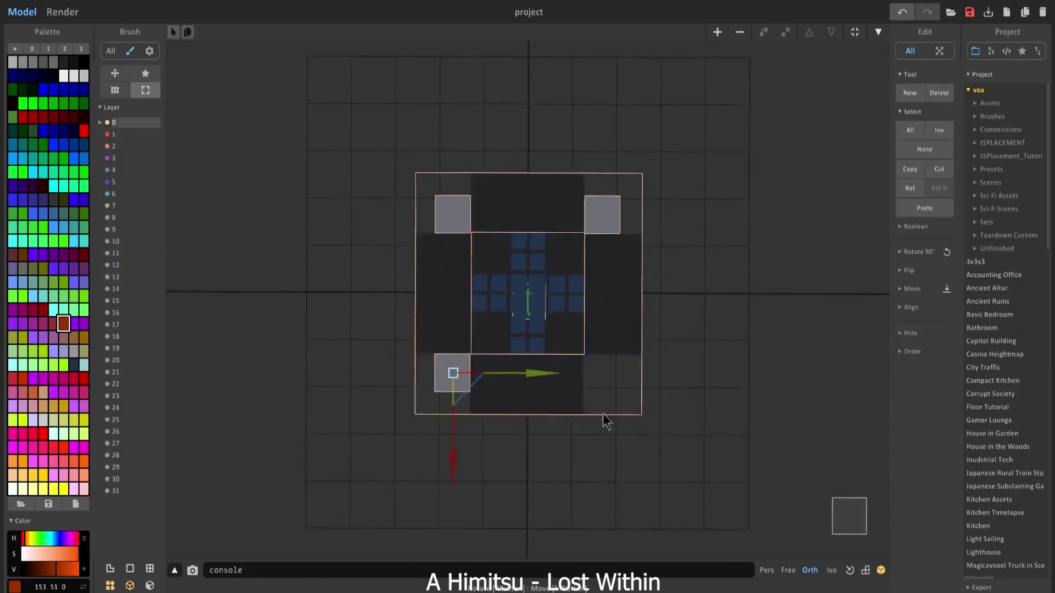
Resize the orange core's volume to 9 9 254 voxels.
{"action": "scroll", "coordinate": [602, 414], "scroll_direction": "up", "scroll_amount": 3}
{"action": "key", "text": "Tab"}
{"action": "left_click_drag", "start_coordinate": [809, 33], "coordinate": [756, 39]}
{"action": "type", "text": "9 9 254"}
{"action": "key", "text": "Return"}
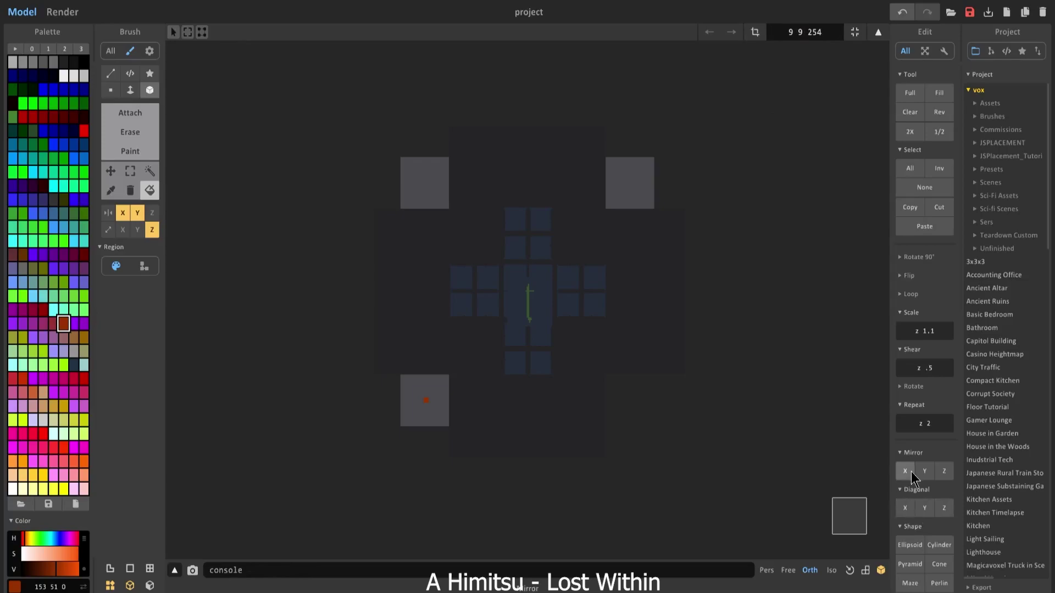
Copy the narrow orange core into the other two corner towers, working from the top view.
{"action": "right_click_drag", "start_coordinate": [661, 424], "coordinate": [674, 418]}
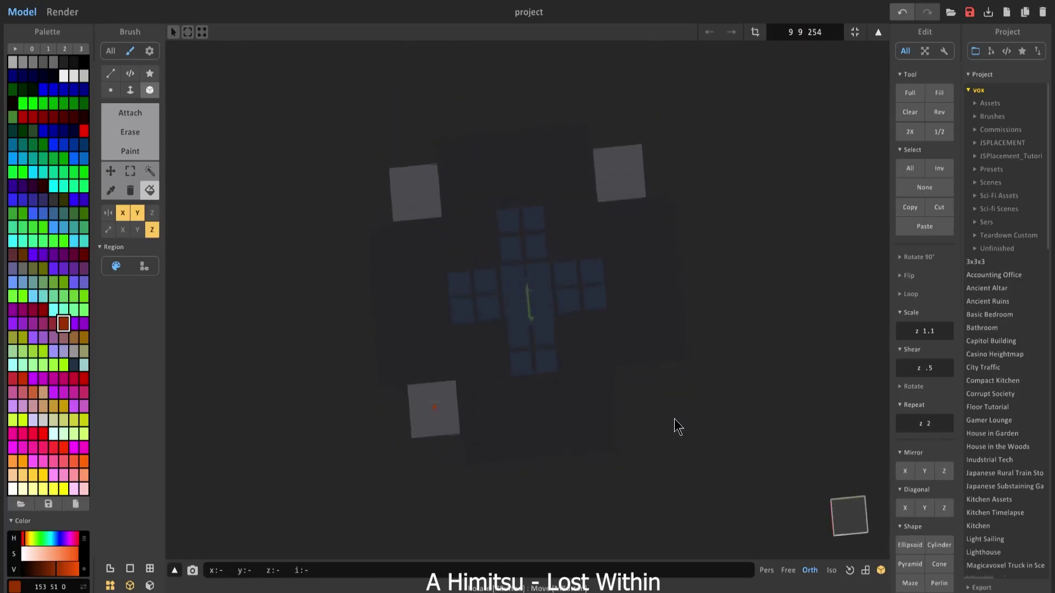
{"action": "left_click", "coordinate": [849, 516]}
{"action": "key", "text": "Tab"}
{"action": "left_click_drag", "start_coordinate": [440, 415], "coordinate": [440, 196], "text": "ctrl"}
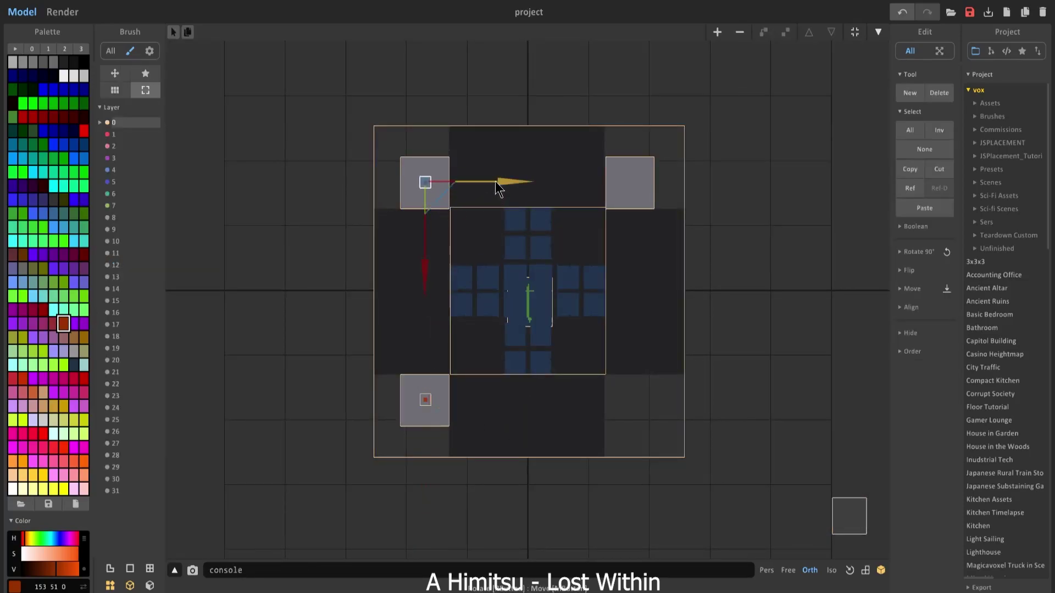
{"action": "left_click", "coordinate": [630, 184]}
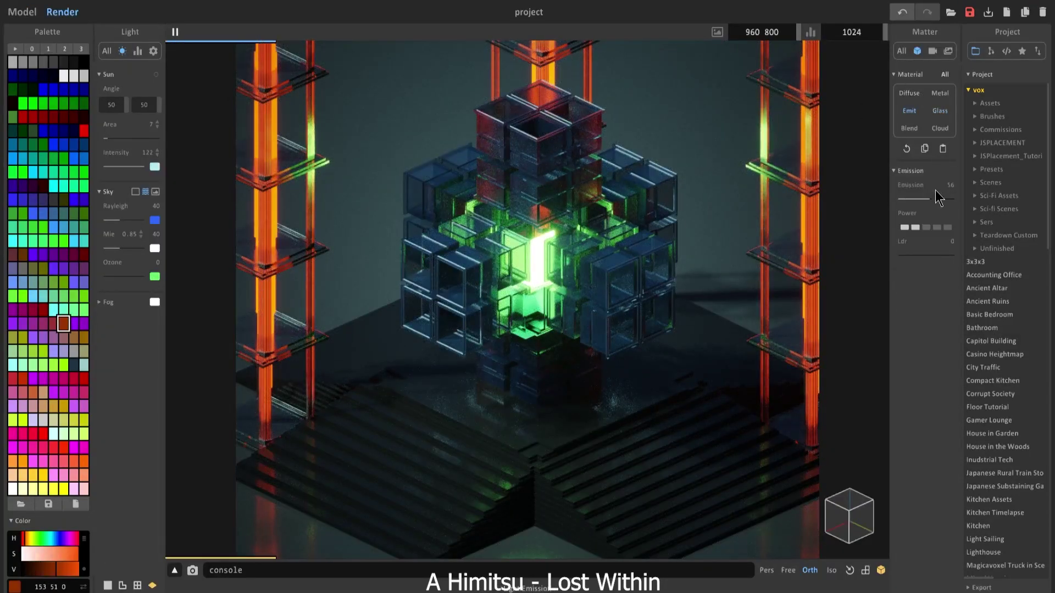
Raise the glowing cores' emission power to the third level and soften their color to 153 71 29.
{"action": "left_click", "coordinate": [925, 227]}
{"action": "left_click", "coordinate": [67, 555]}
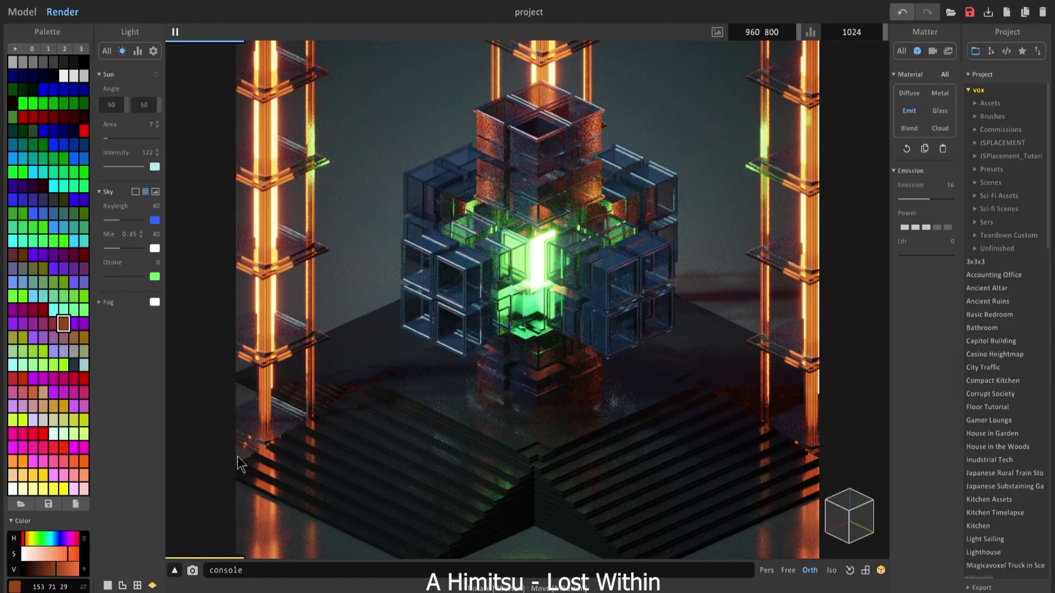
{"action": "scroll", "coordinate": [476, 337], "scroll_direction": "up", "scroll_amount": 1}
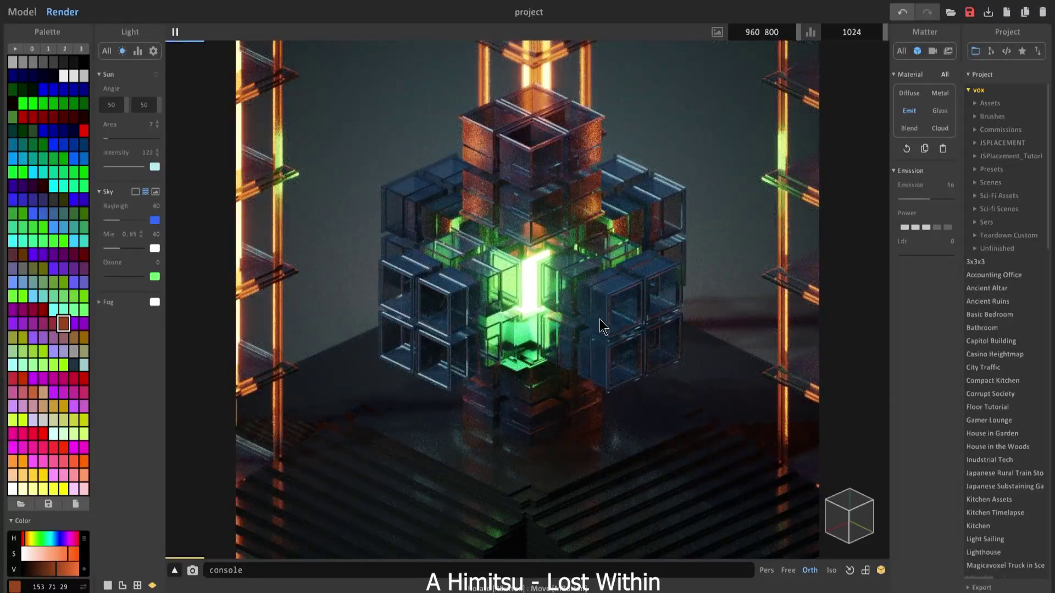
{"action": "scroll", "coordinate": [599, 318], "scroll_direction": "down", "scroll_amount": 2}
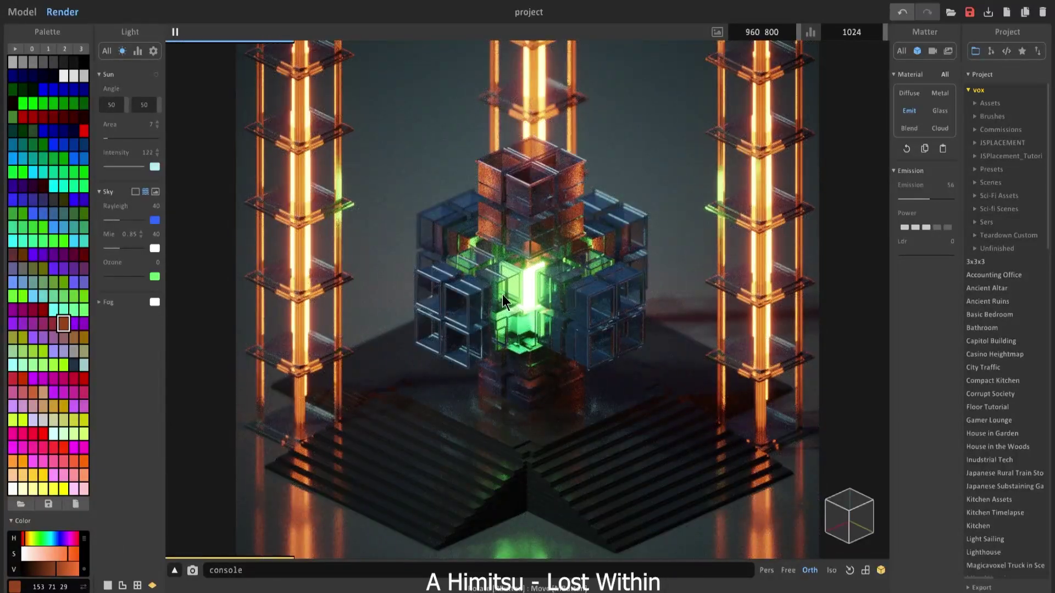
Adjust the camera effects to bloom mix 26, vignette 42, exposure 2.2 and bloom size 23.
{"action": "left_click", "coordinate": [932, 51]}
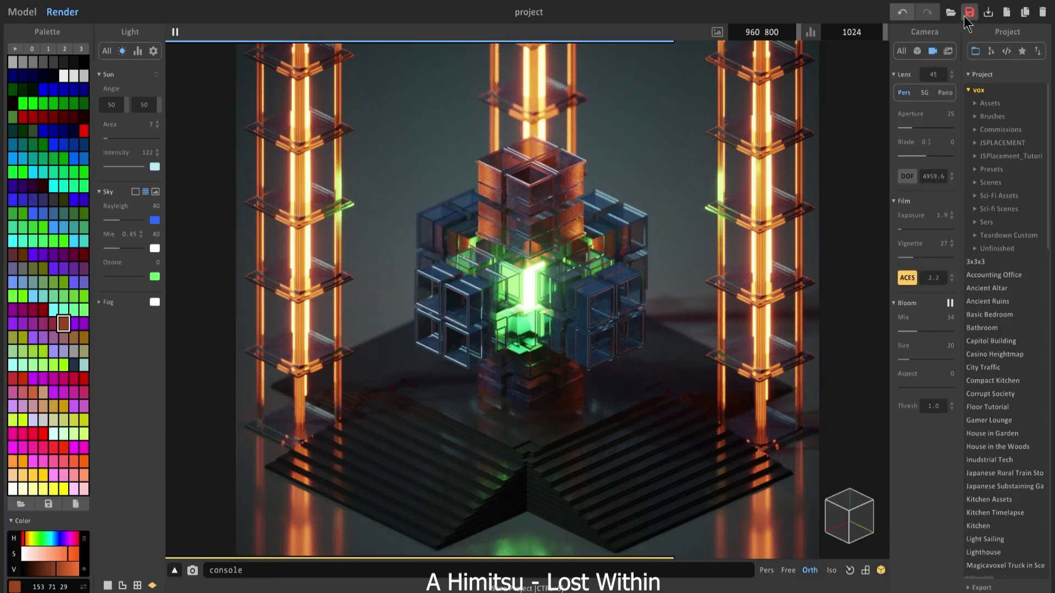
{"action": "left_click", "coordinate": [910, 332]}
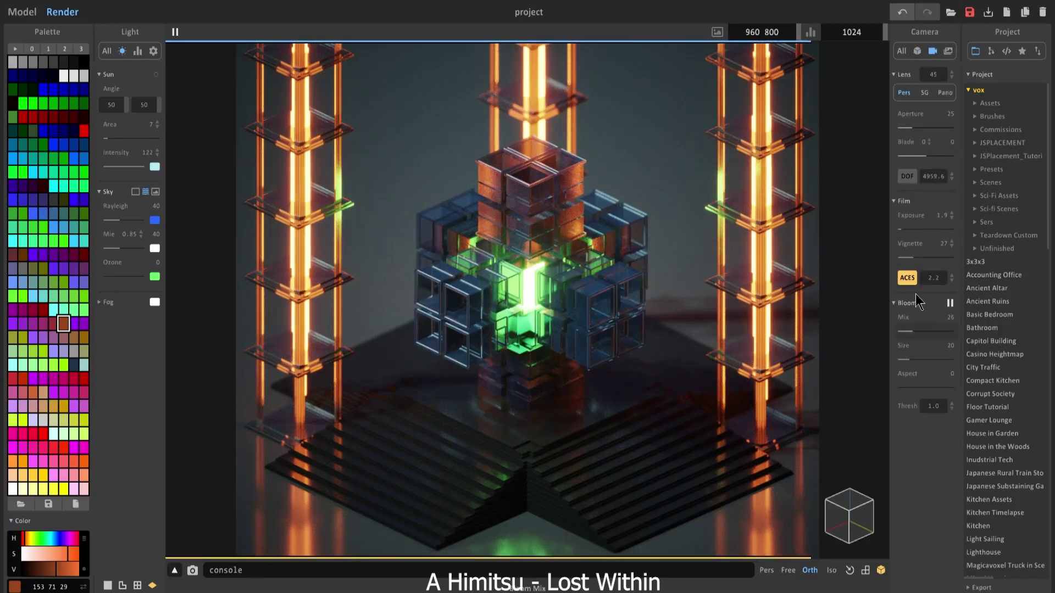
{"action": "left_click", "coordinate": [922, 256]}
{"action": "left_click", "coordinate": [902, 231]}
{"action": "left_click", "coordinate": [909, 360]}
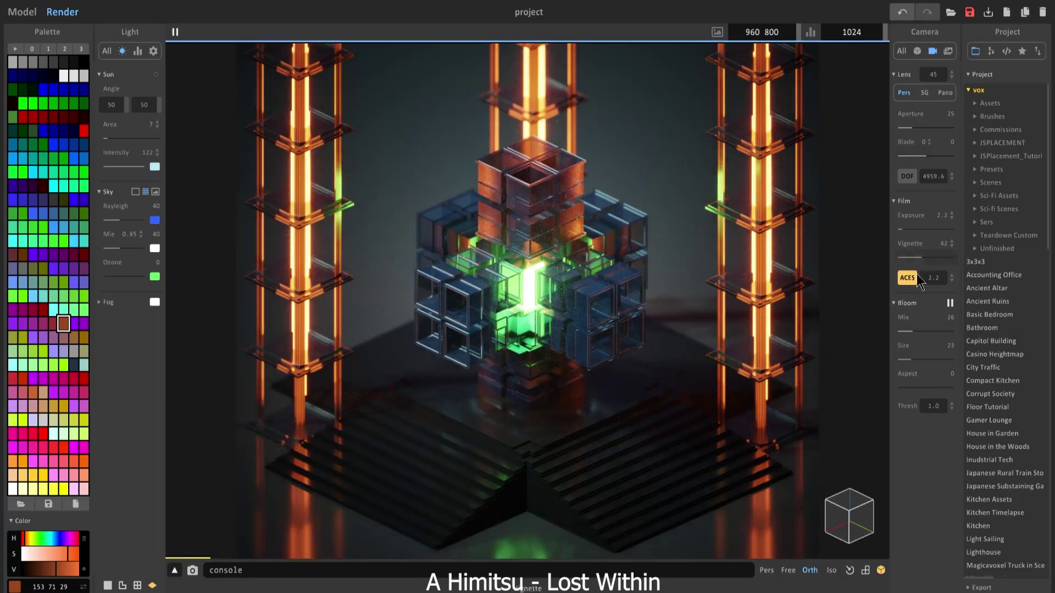